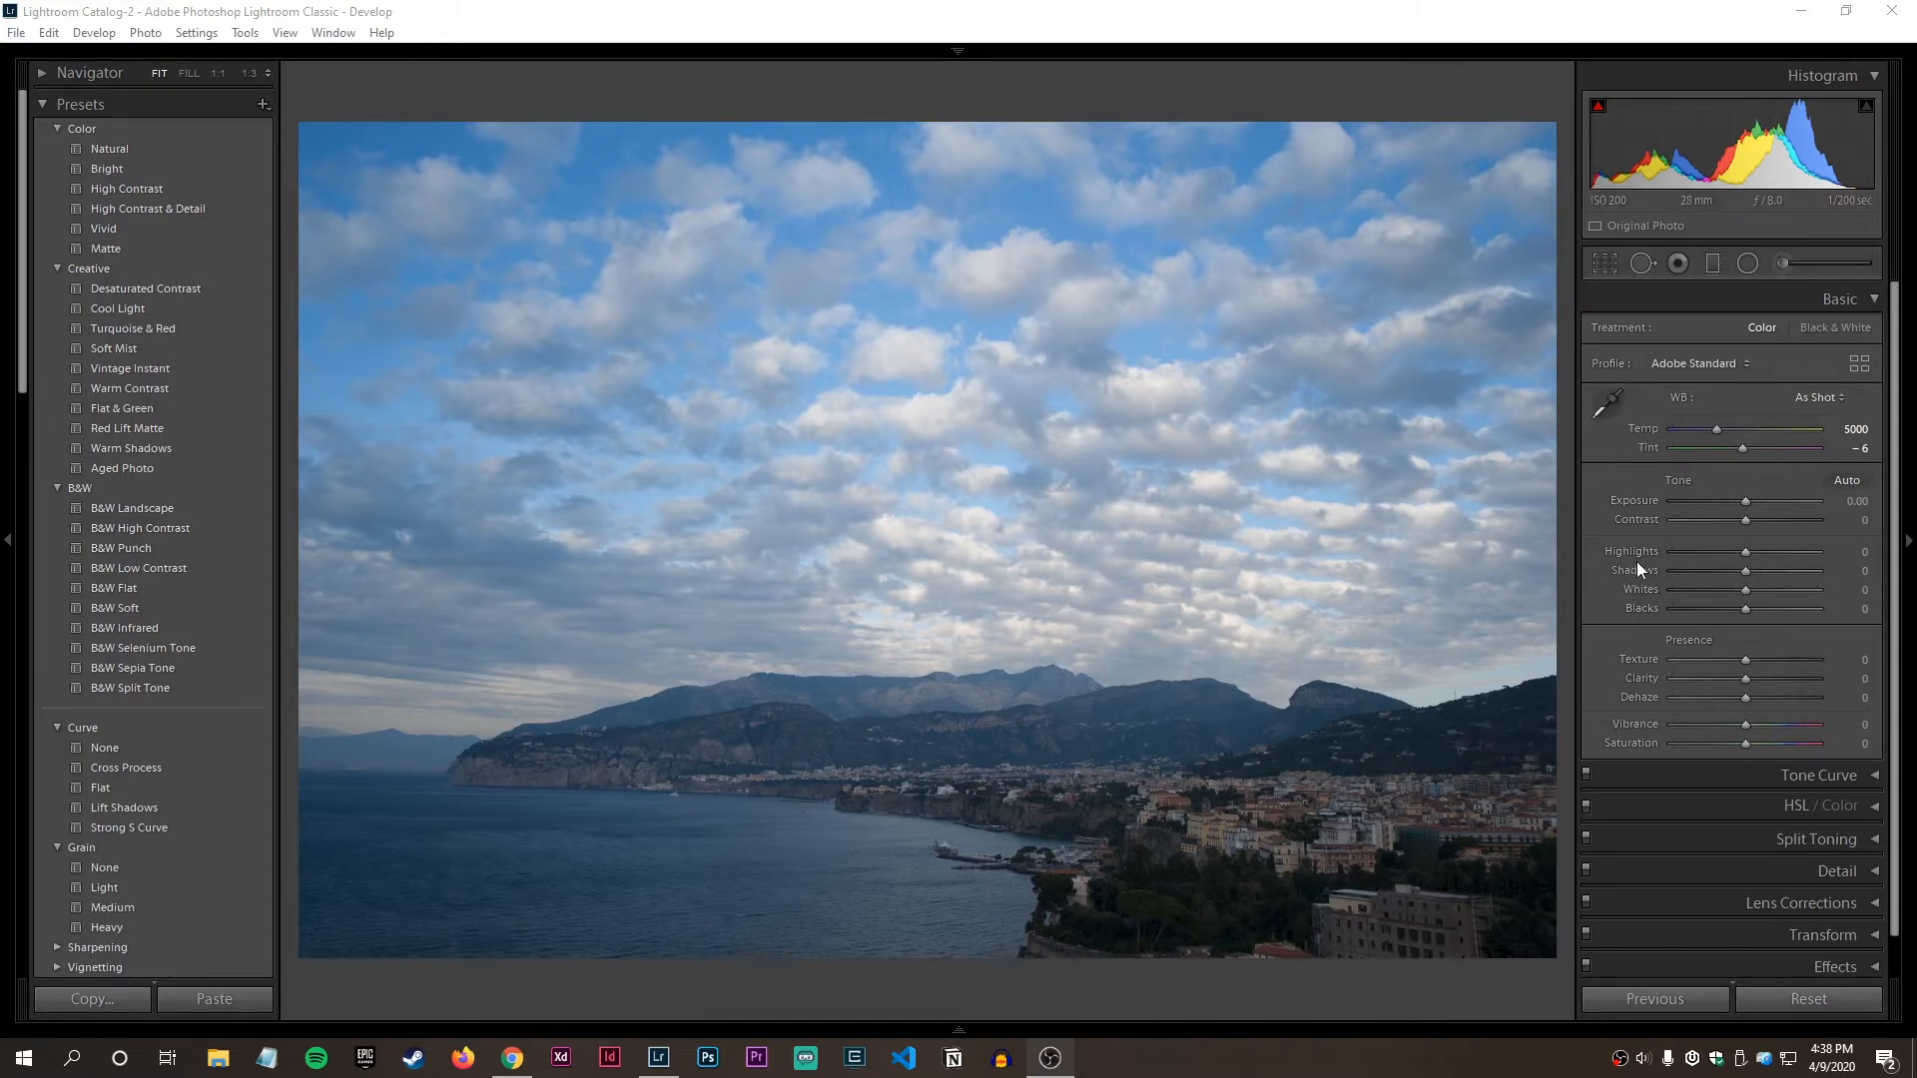
Apply the automatic tone adjustment, compare it with the original photo, and reset all of the photo's edits.
click(1845, 480)
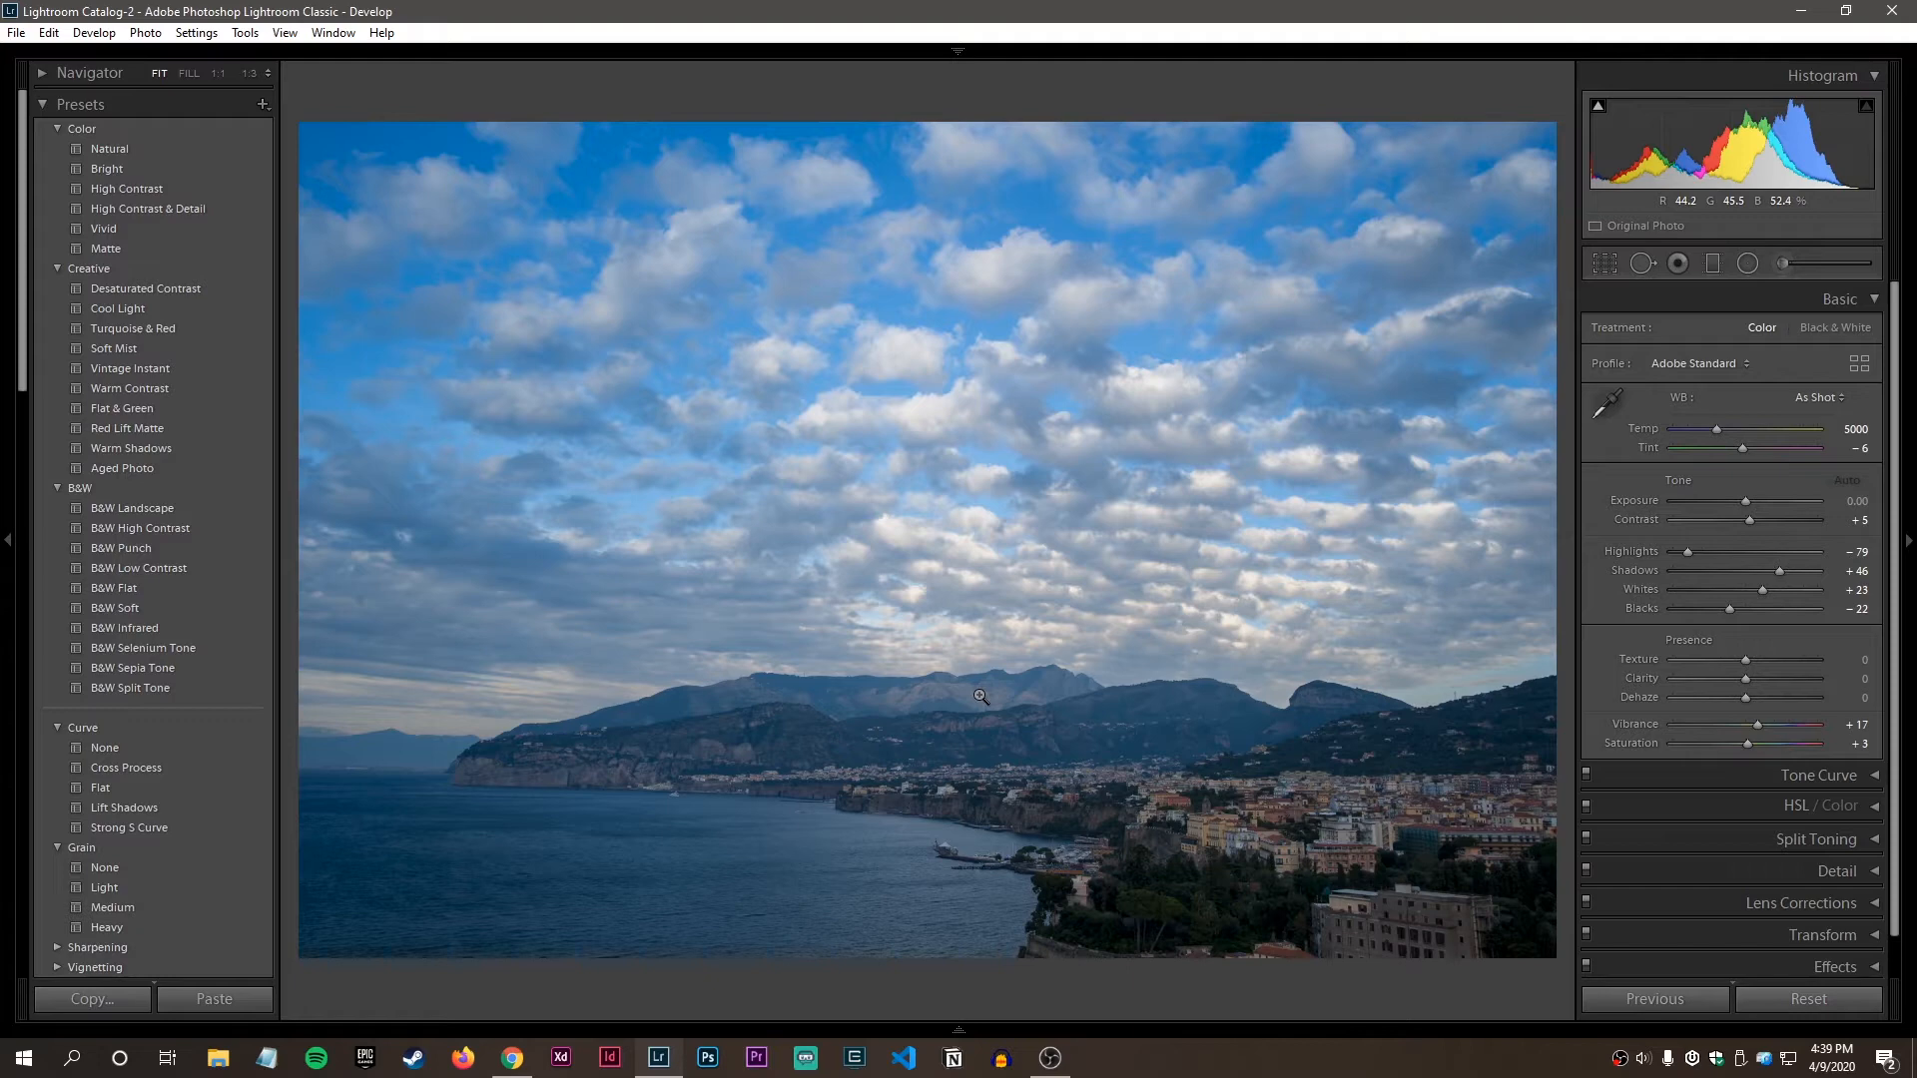
key(backslash)
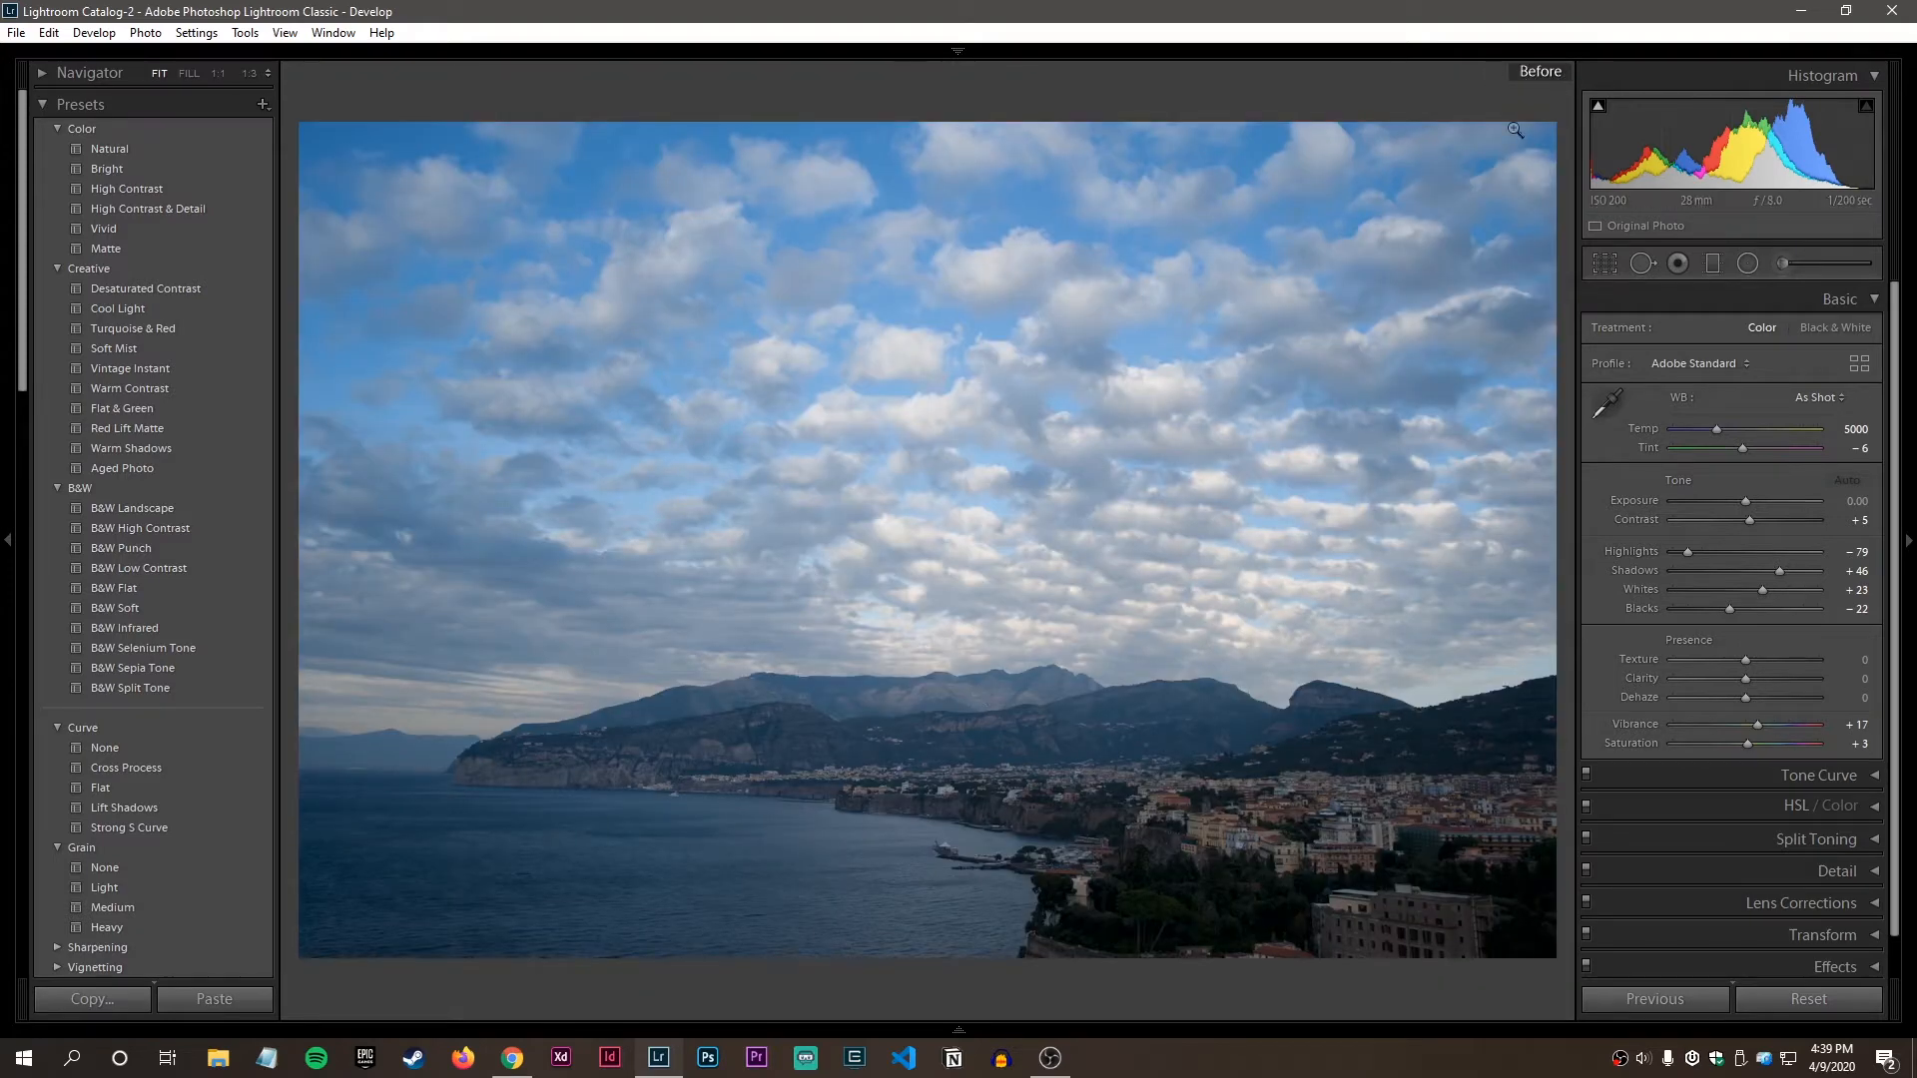
key(backslash)
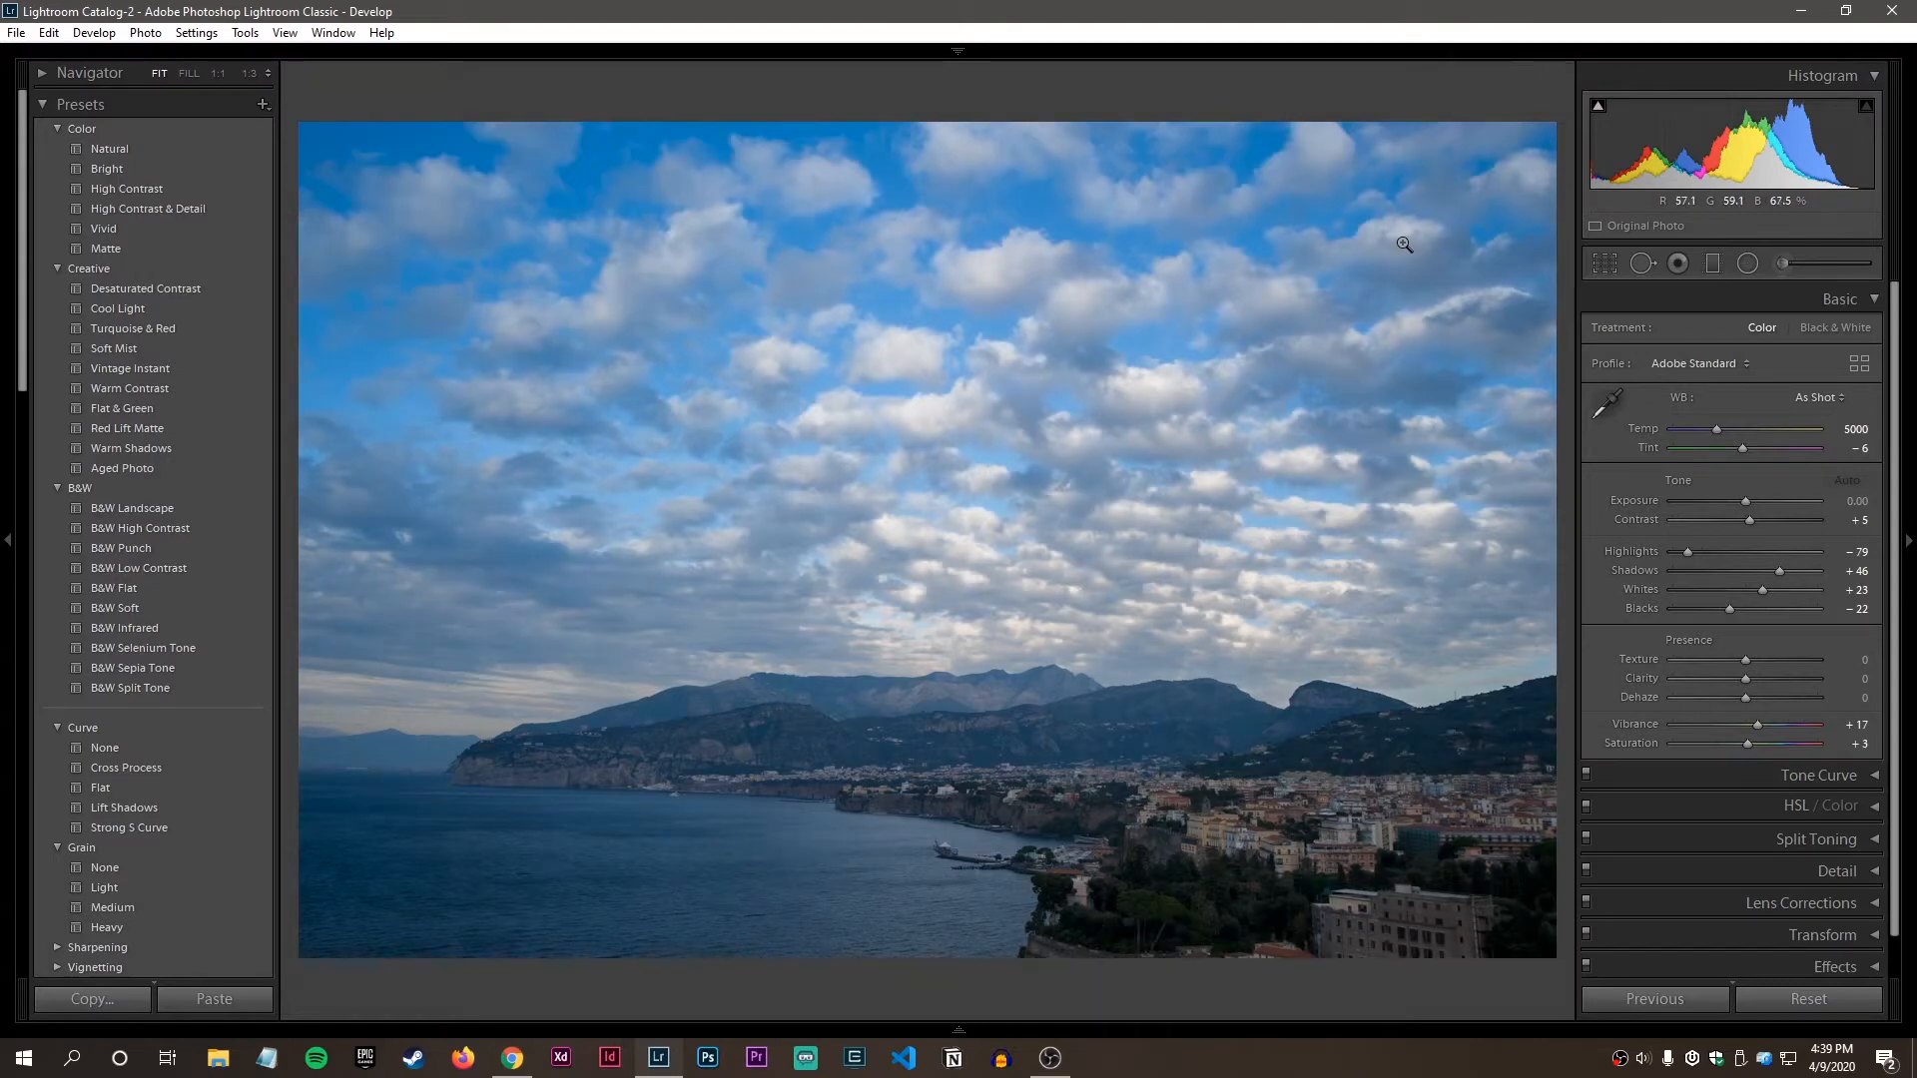
key(backslash)
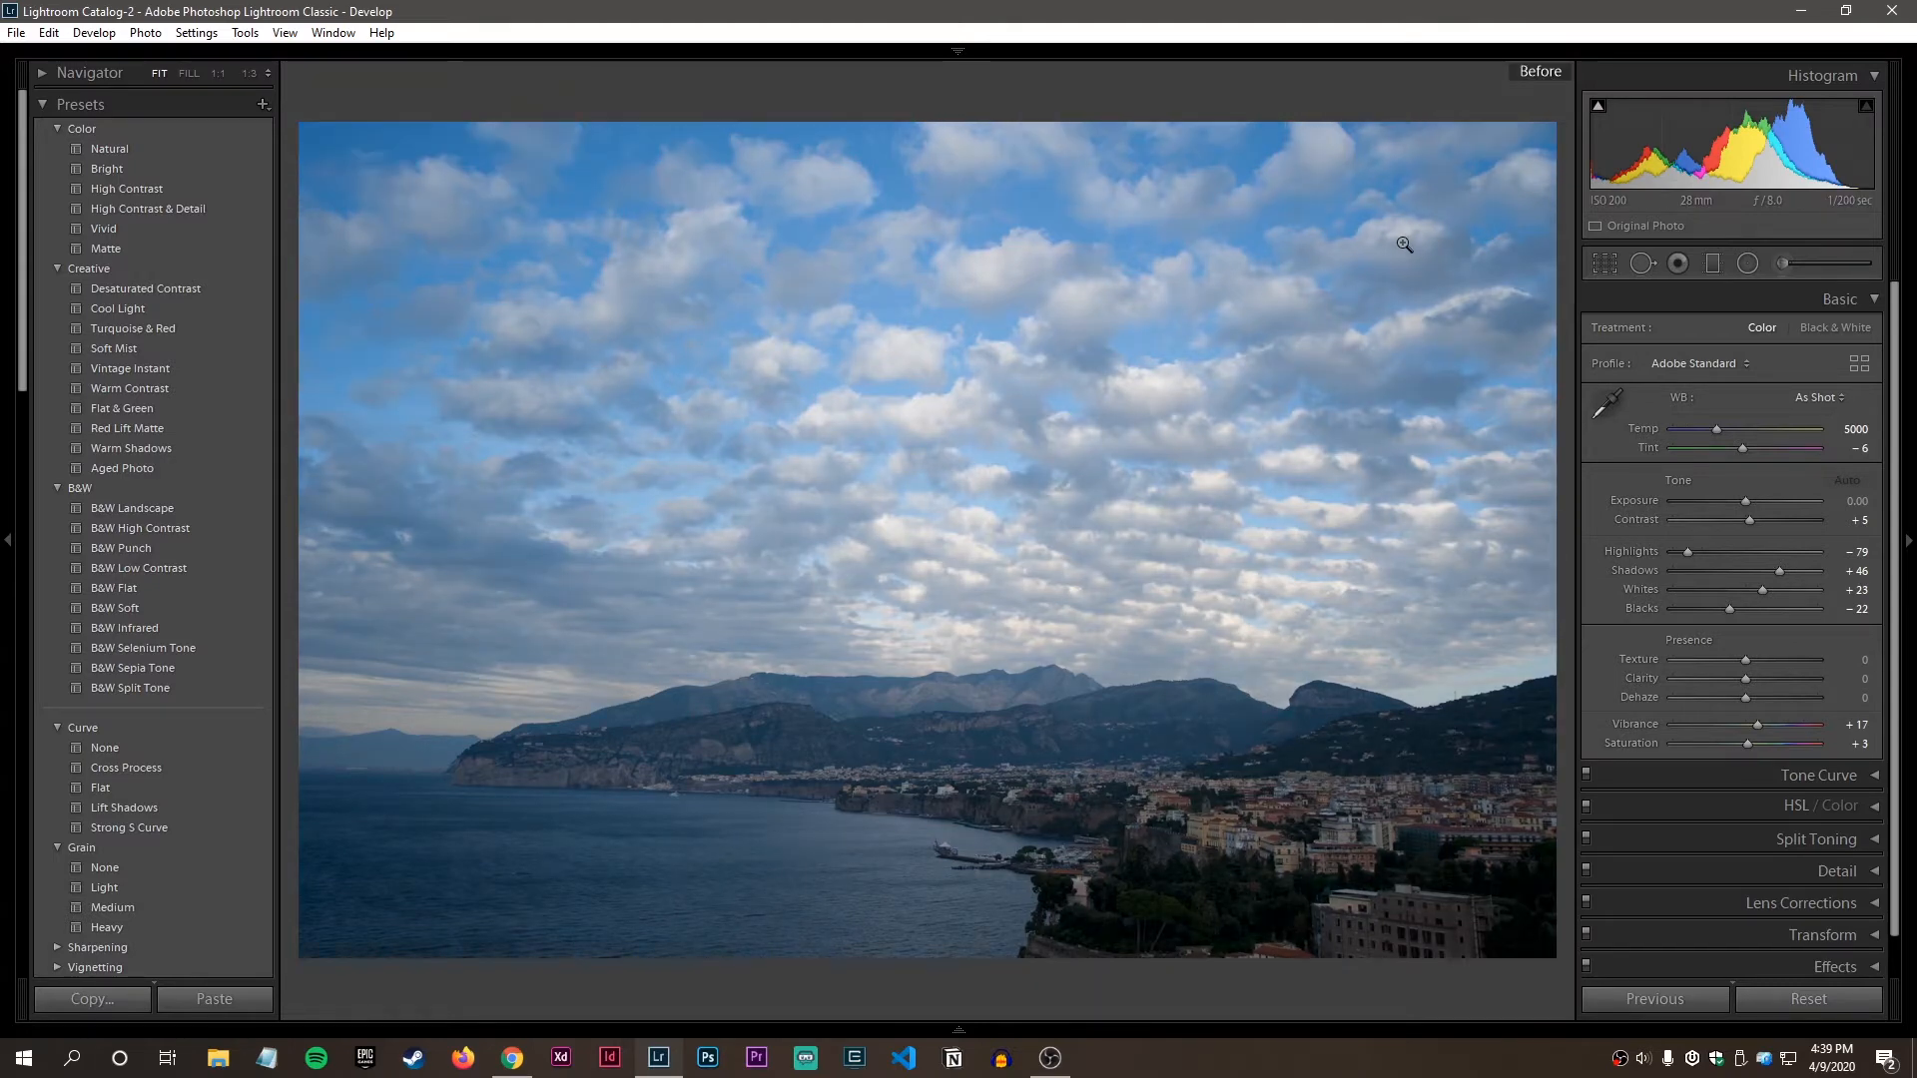
key(backslash)
key(backslash)
key(backslash)
key(backslash)
key(backslash)
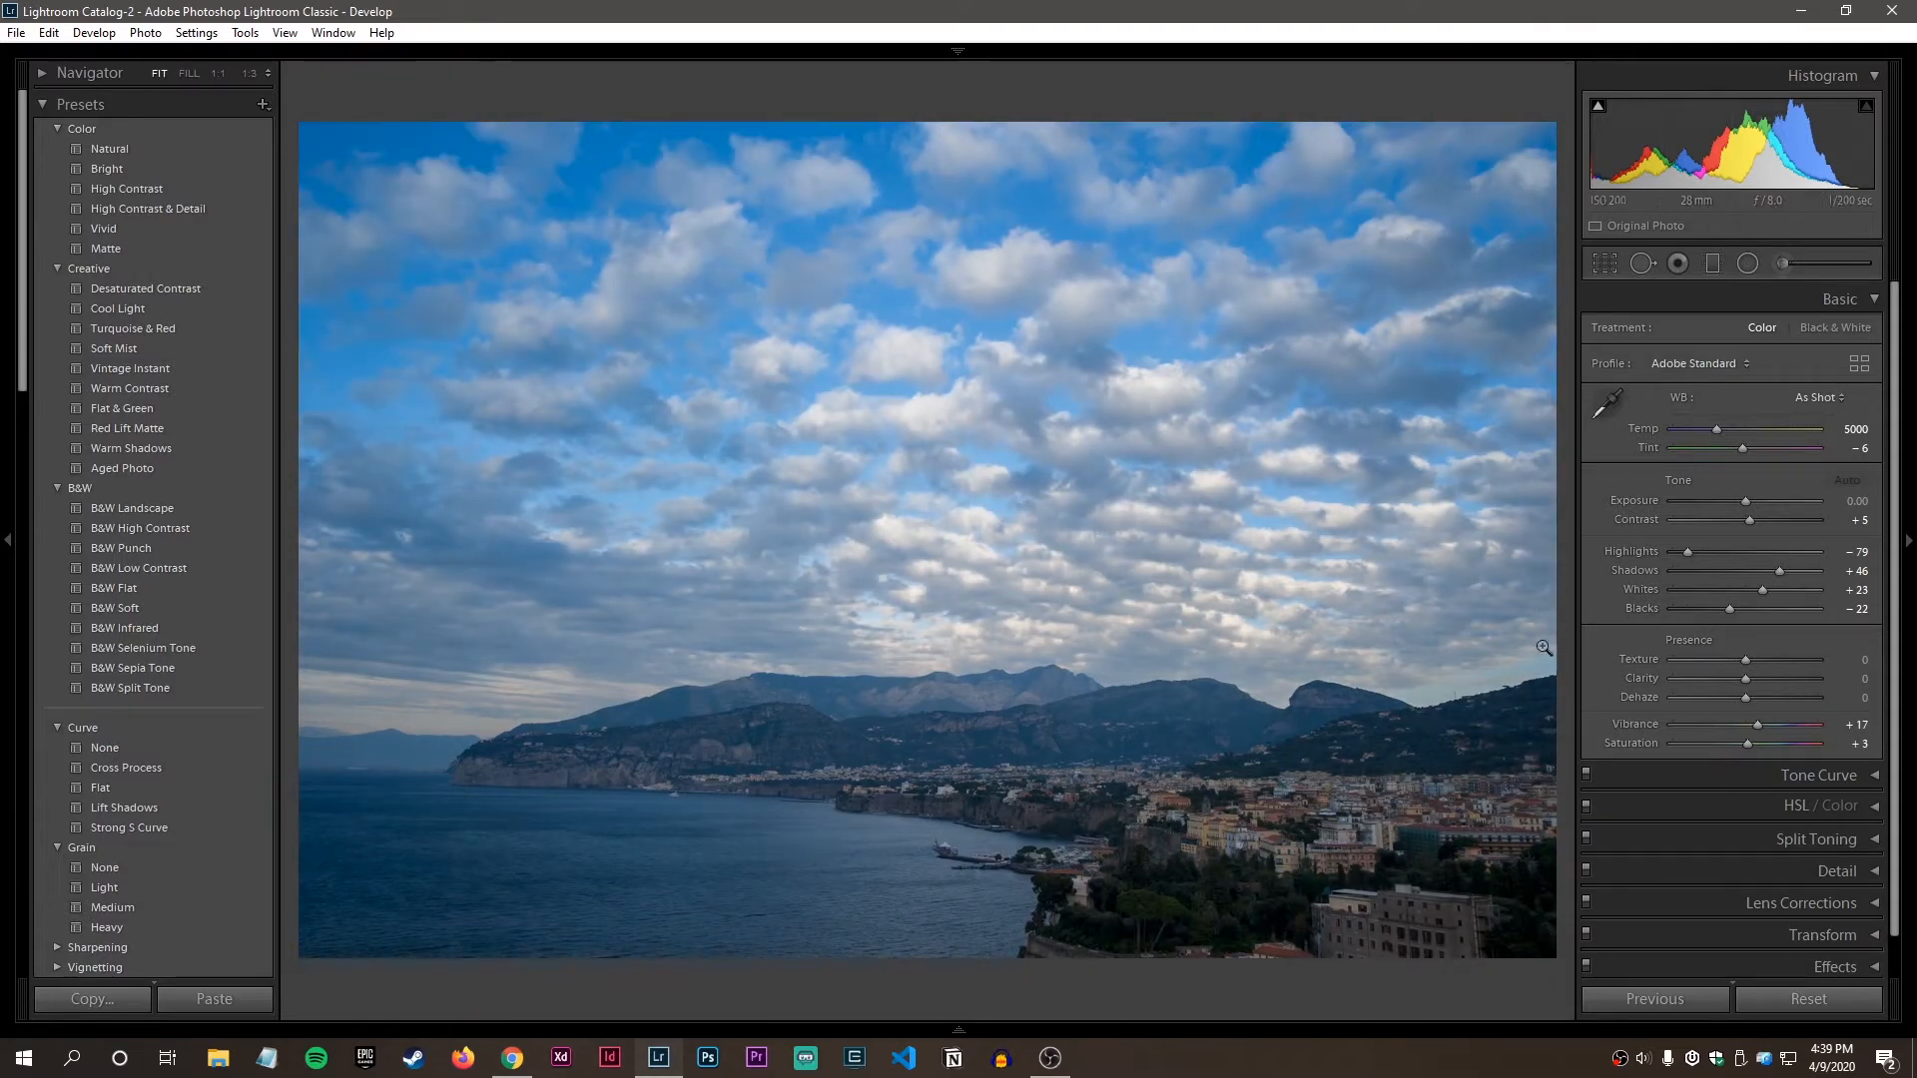
click(1804, 1002)
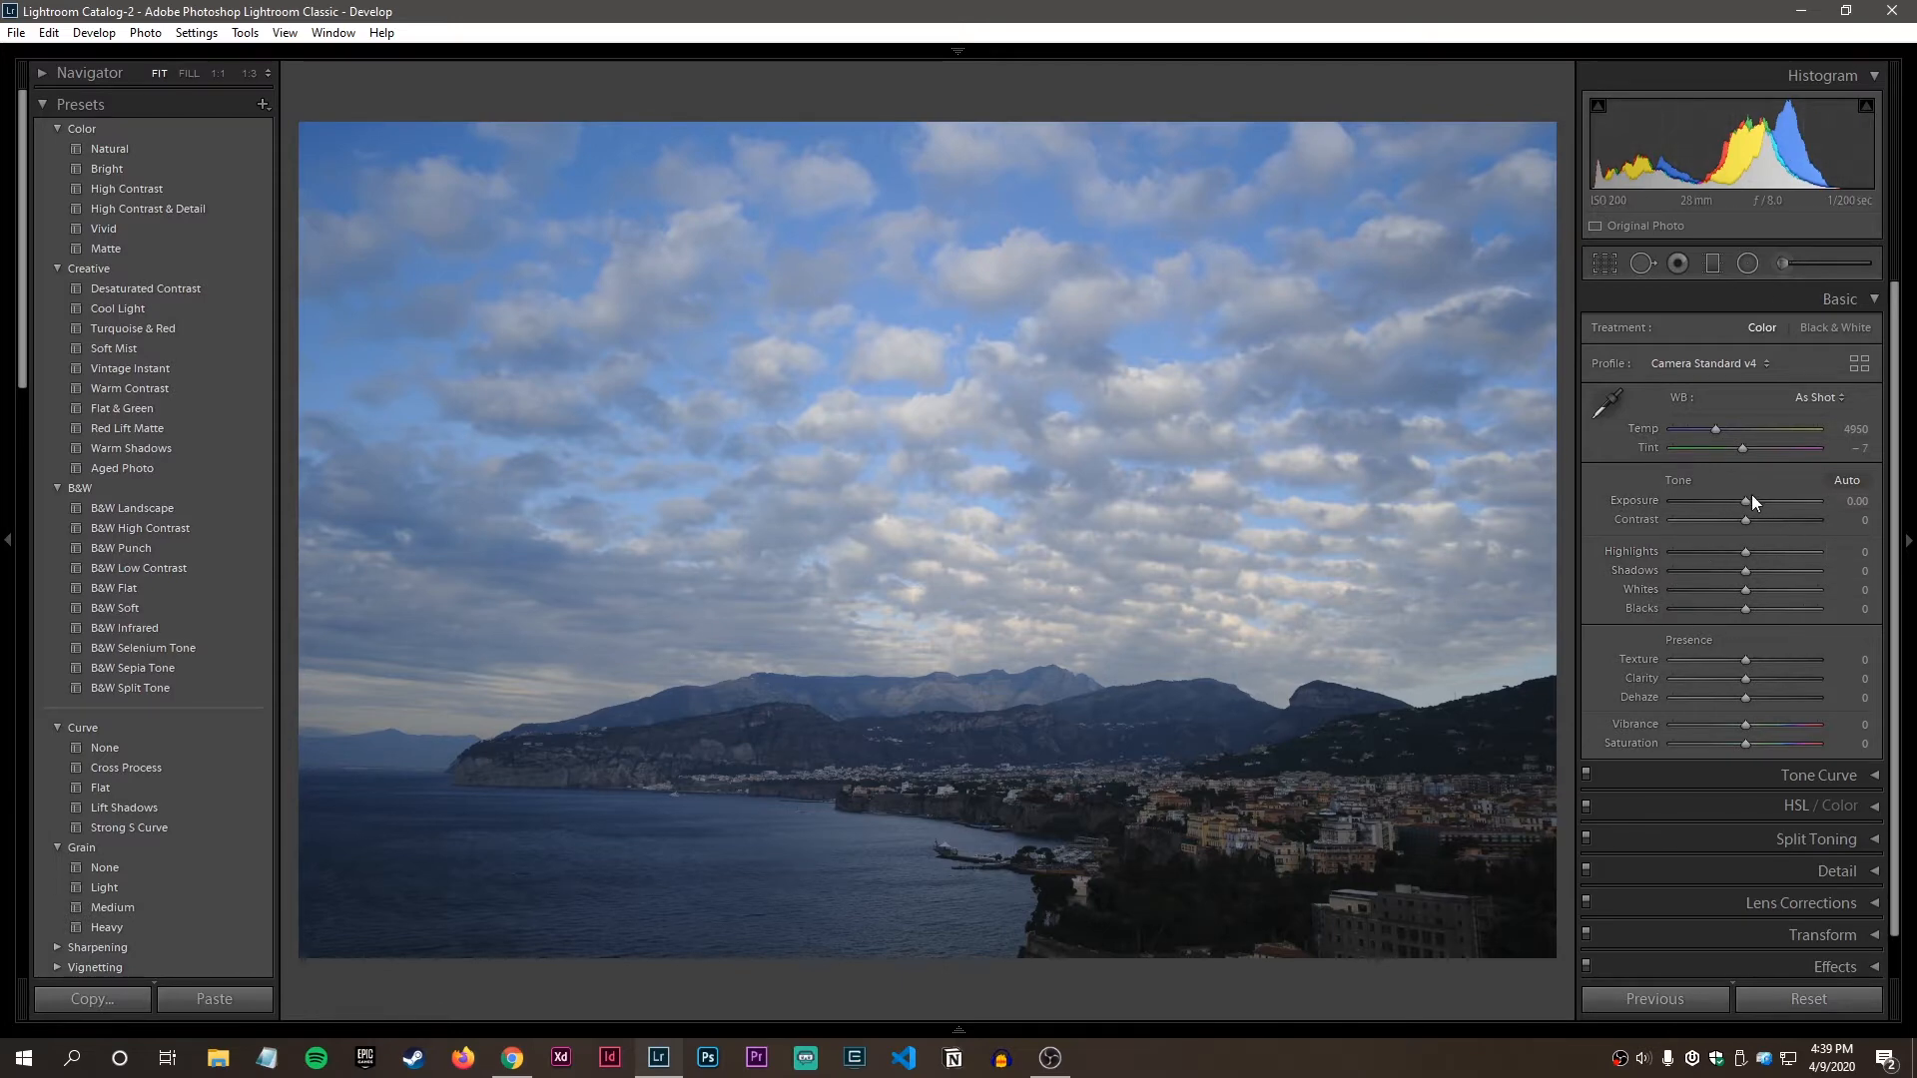
Try tonal adjustments on the photo with Exposure +0.27, Highlights +27, Shadows +26 and Whites −14.
drag(1744, 501, 1750, 500)
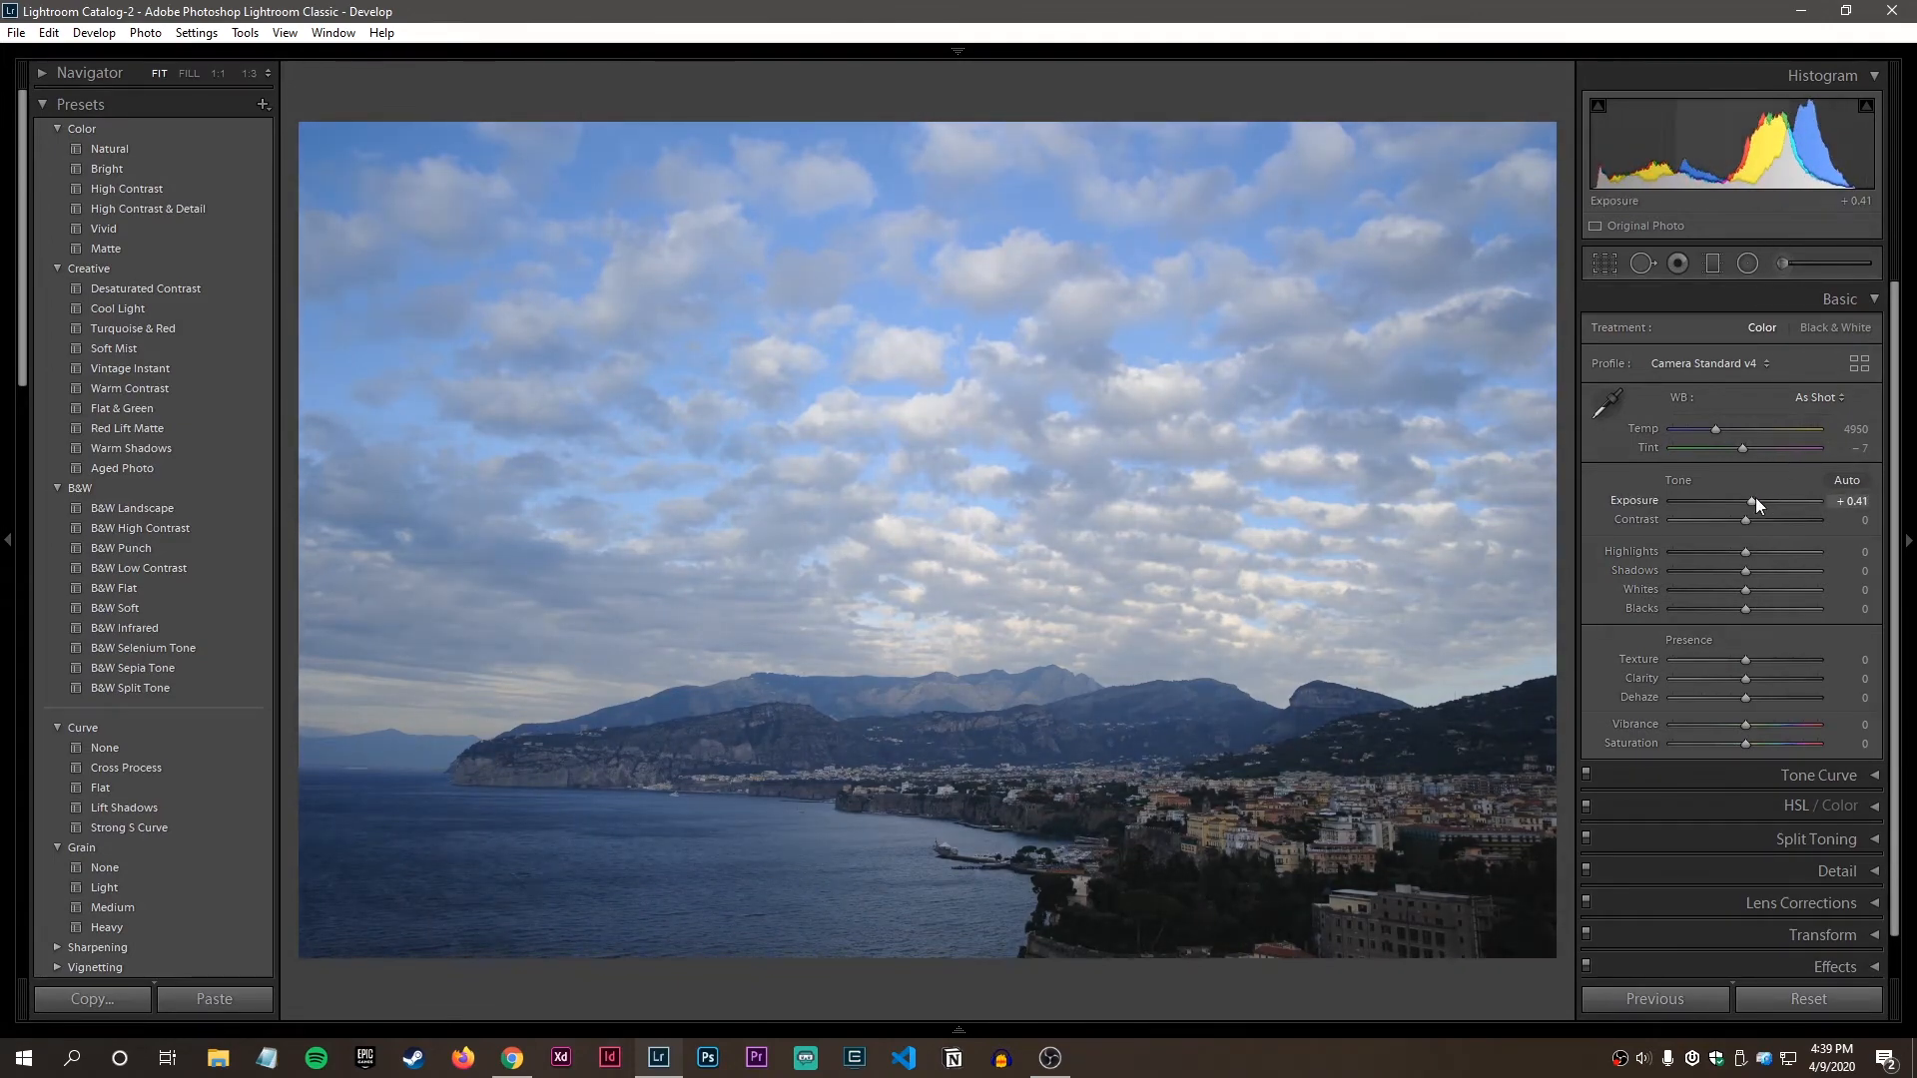
drag(1752, 498, 1763, 543)
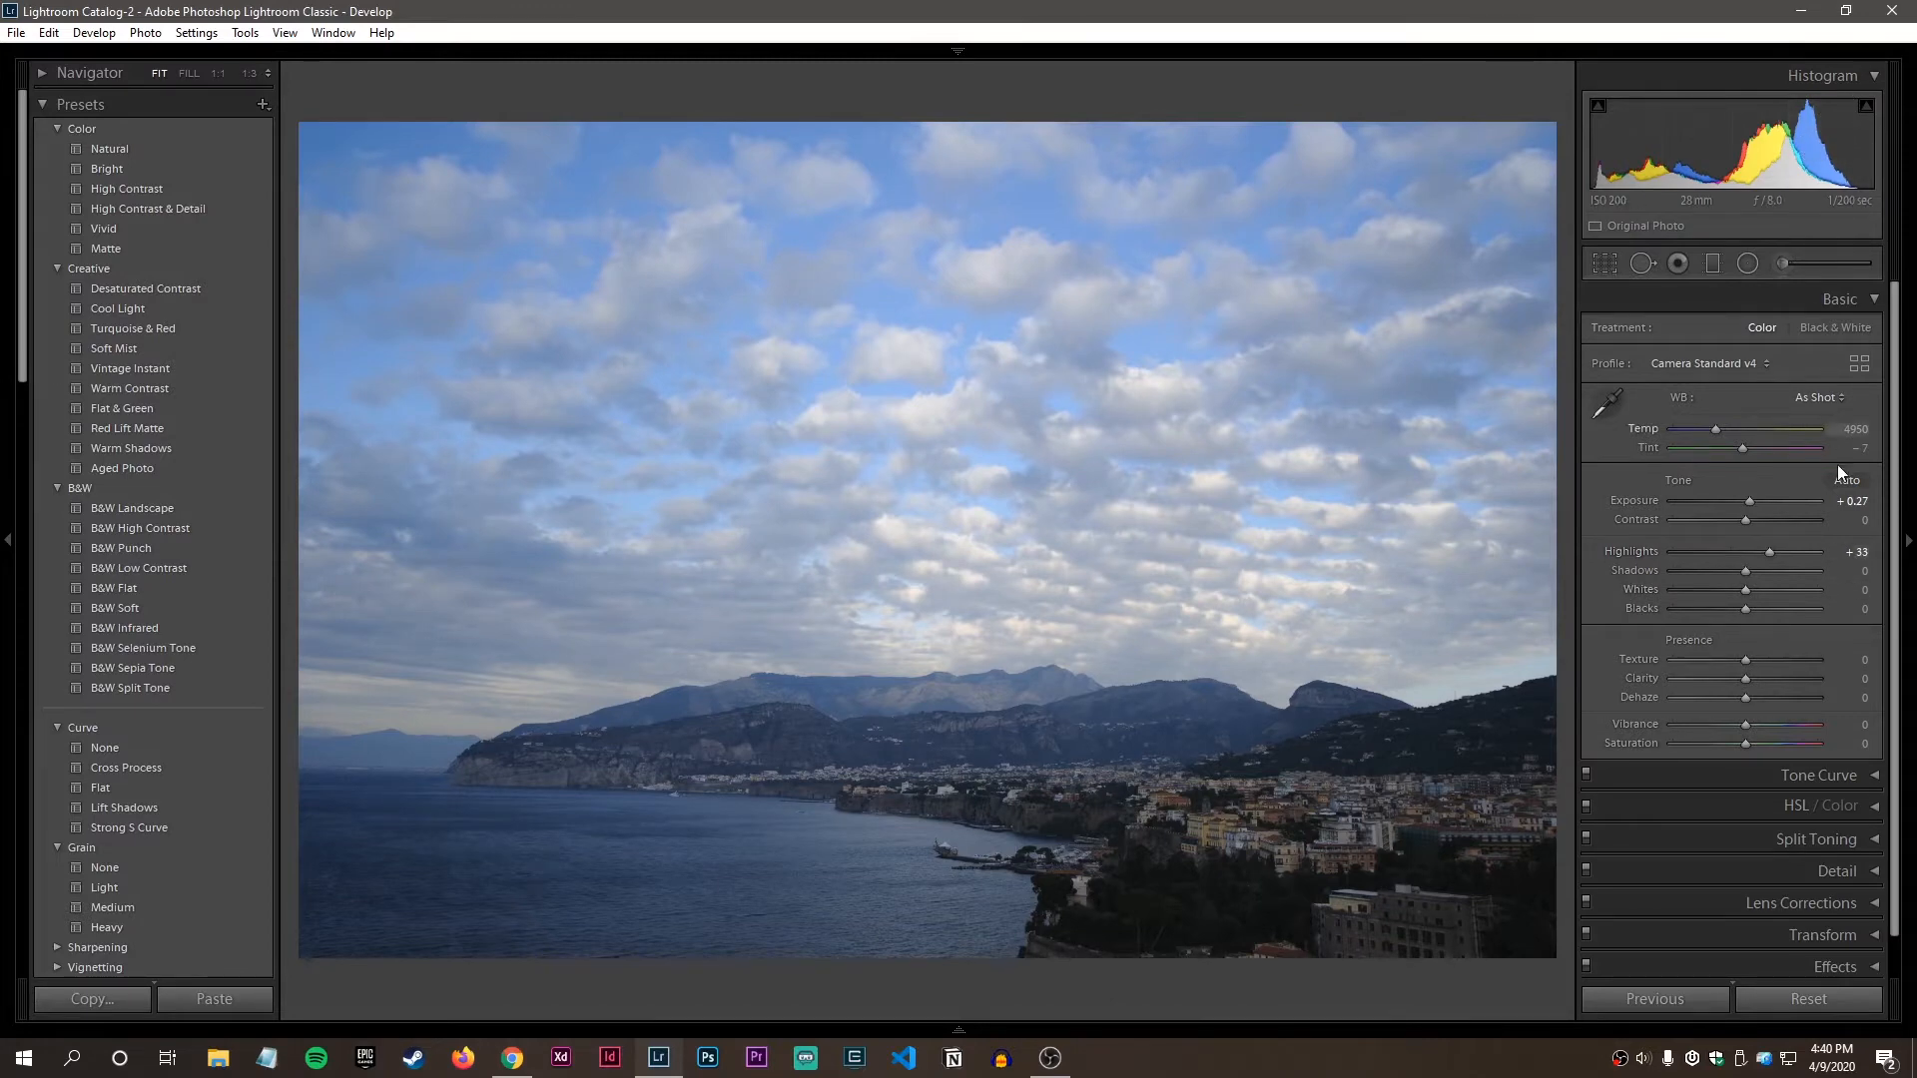
mouse_move(1770, 549)
mouse_down()
mouse_move(1729, 570)
mouse_move(1762, 553)
mouse_up()
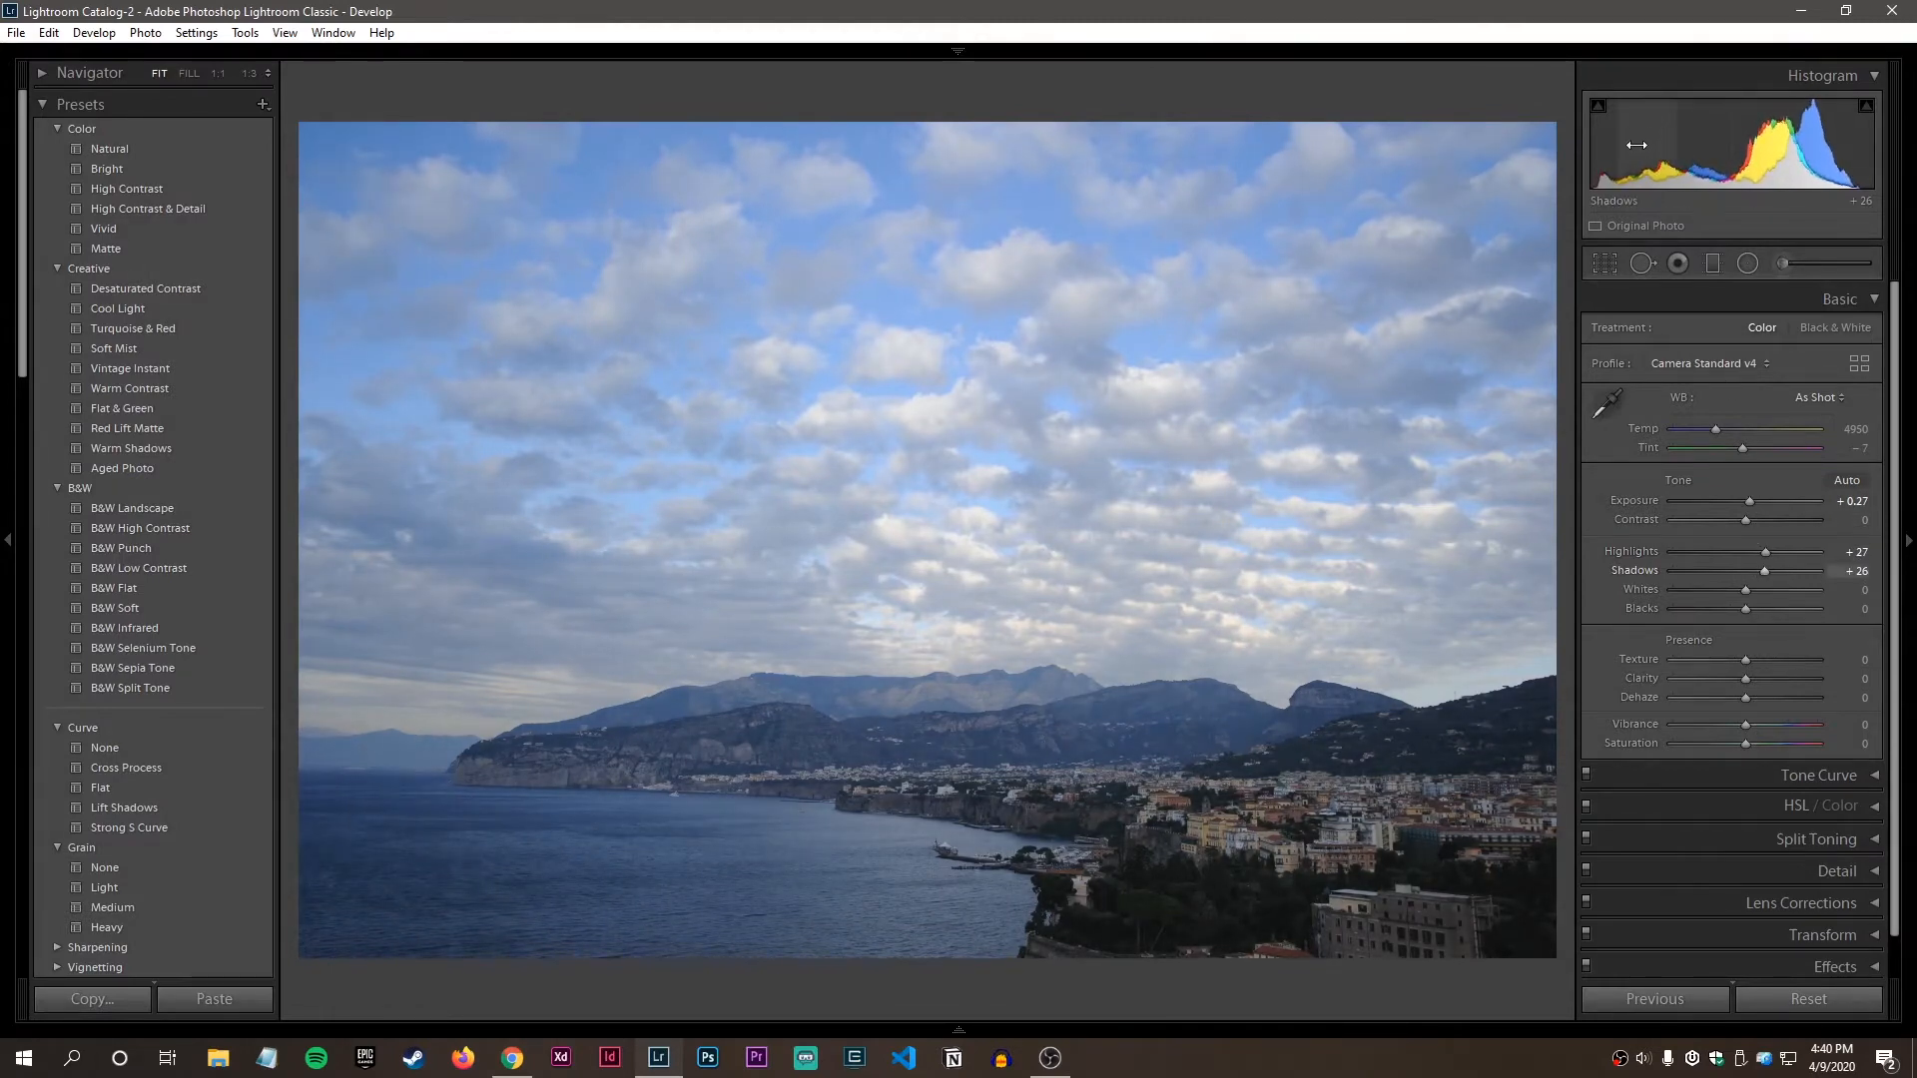
drag(1746, 598, 1732, 587)
Return Shadows, Highlights, Whites and Exposure to 0, including after a trial Exposure of +0.41.
double_click(1763, 571)
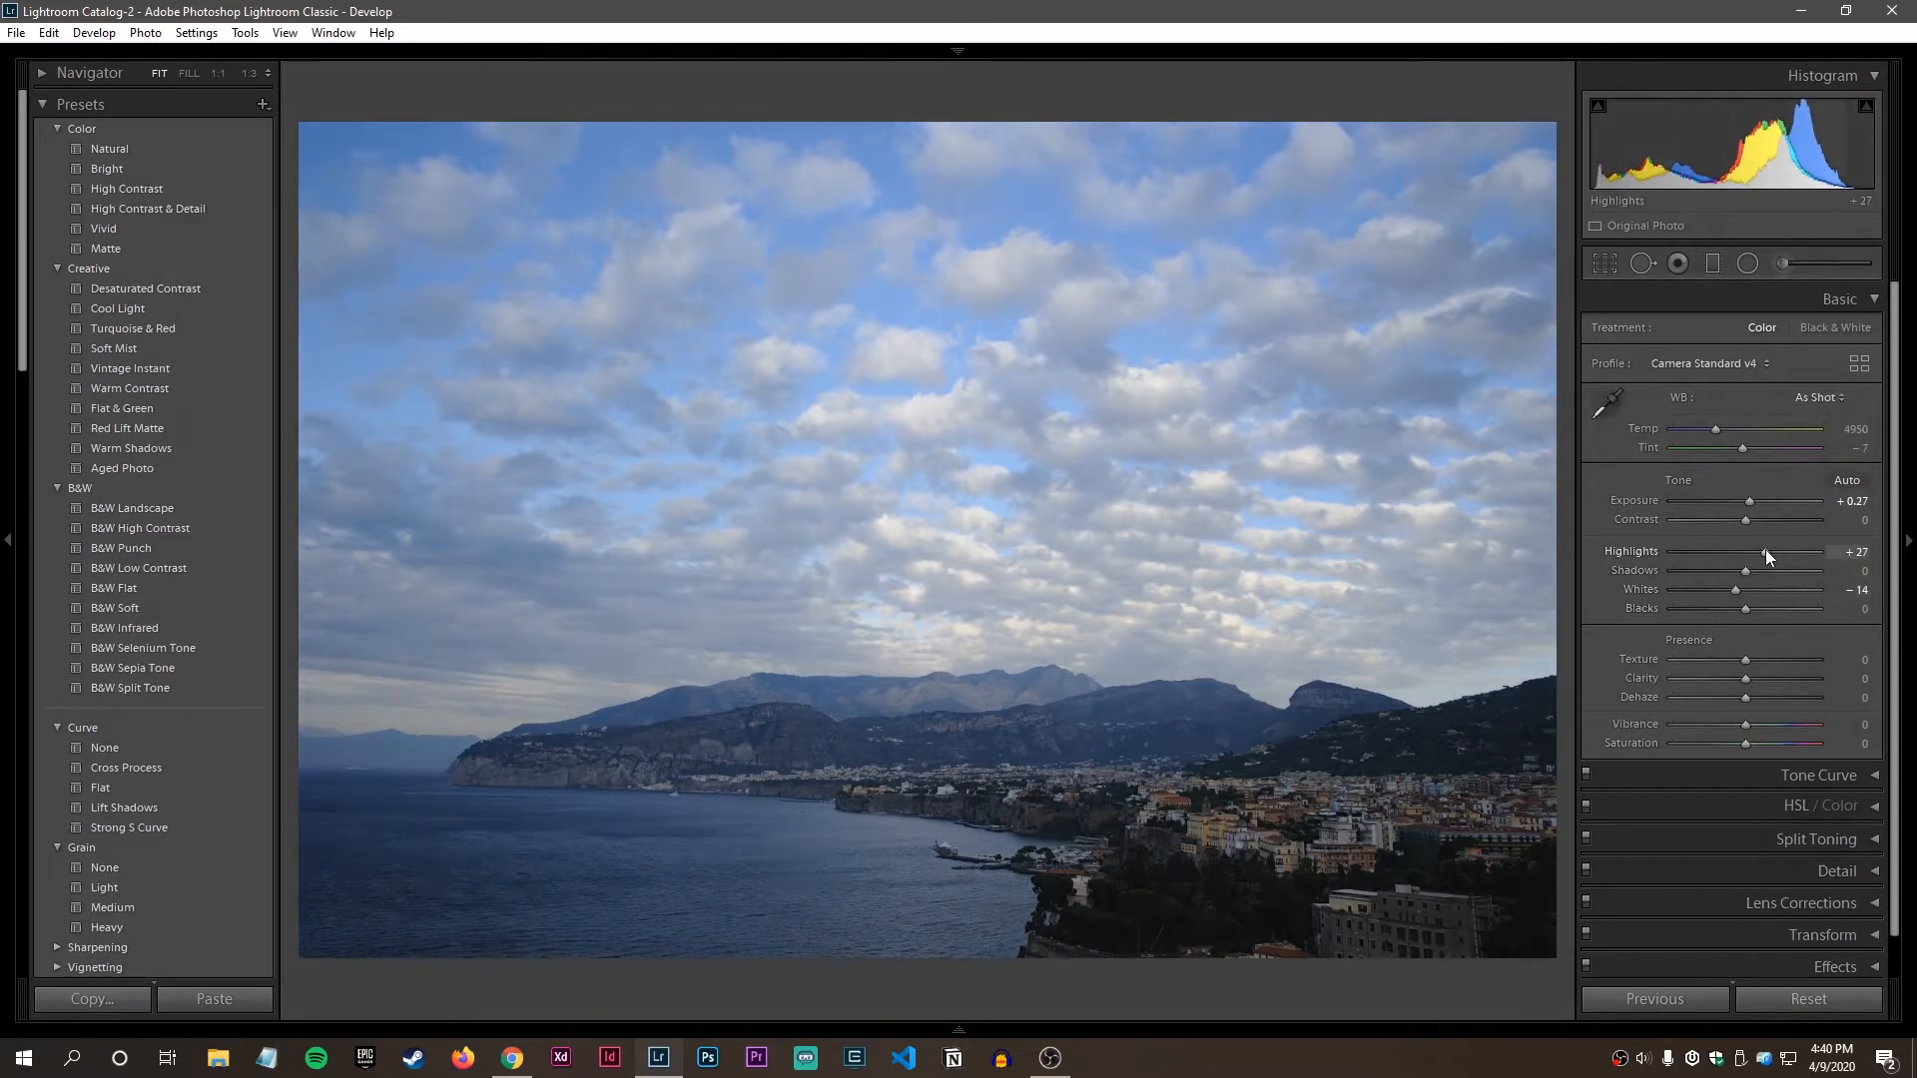
double_click(1765, 552)
double_click(1736, 590)
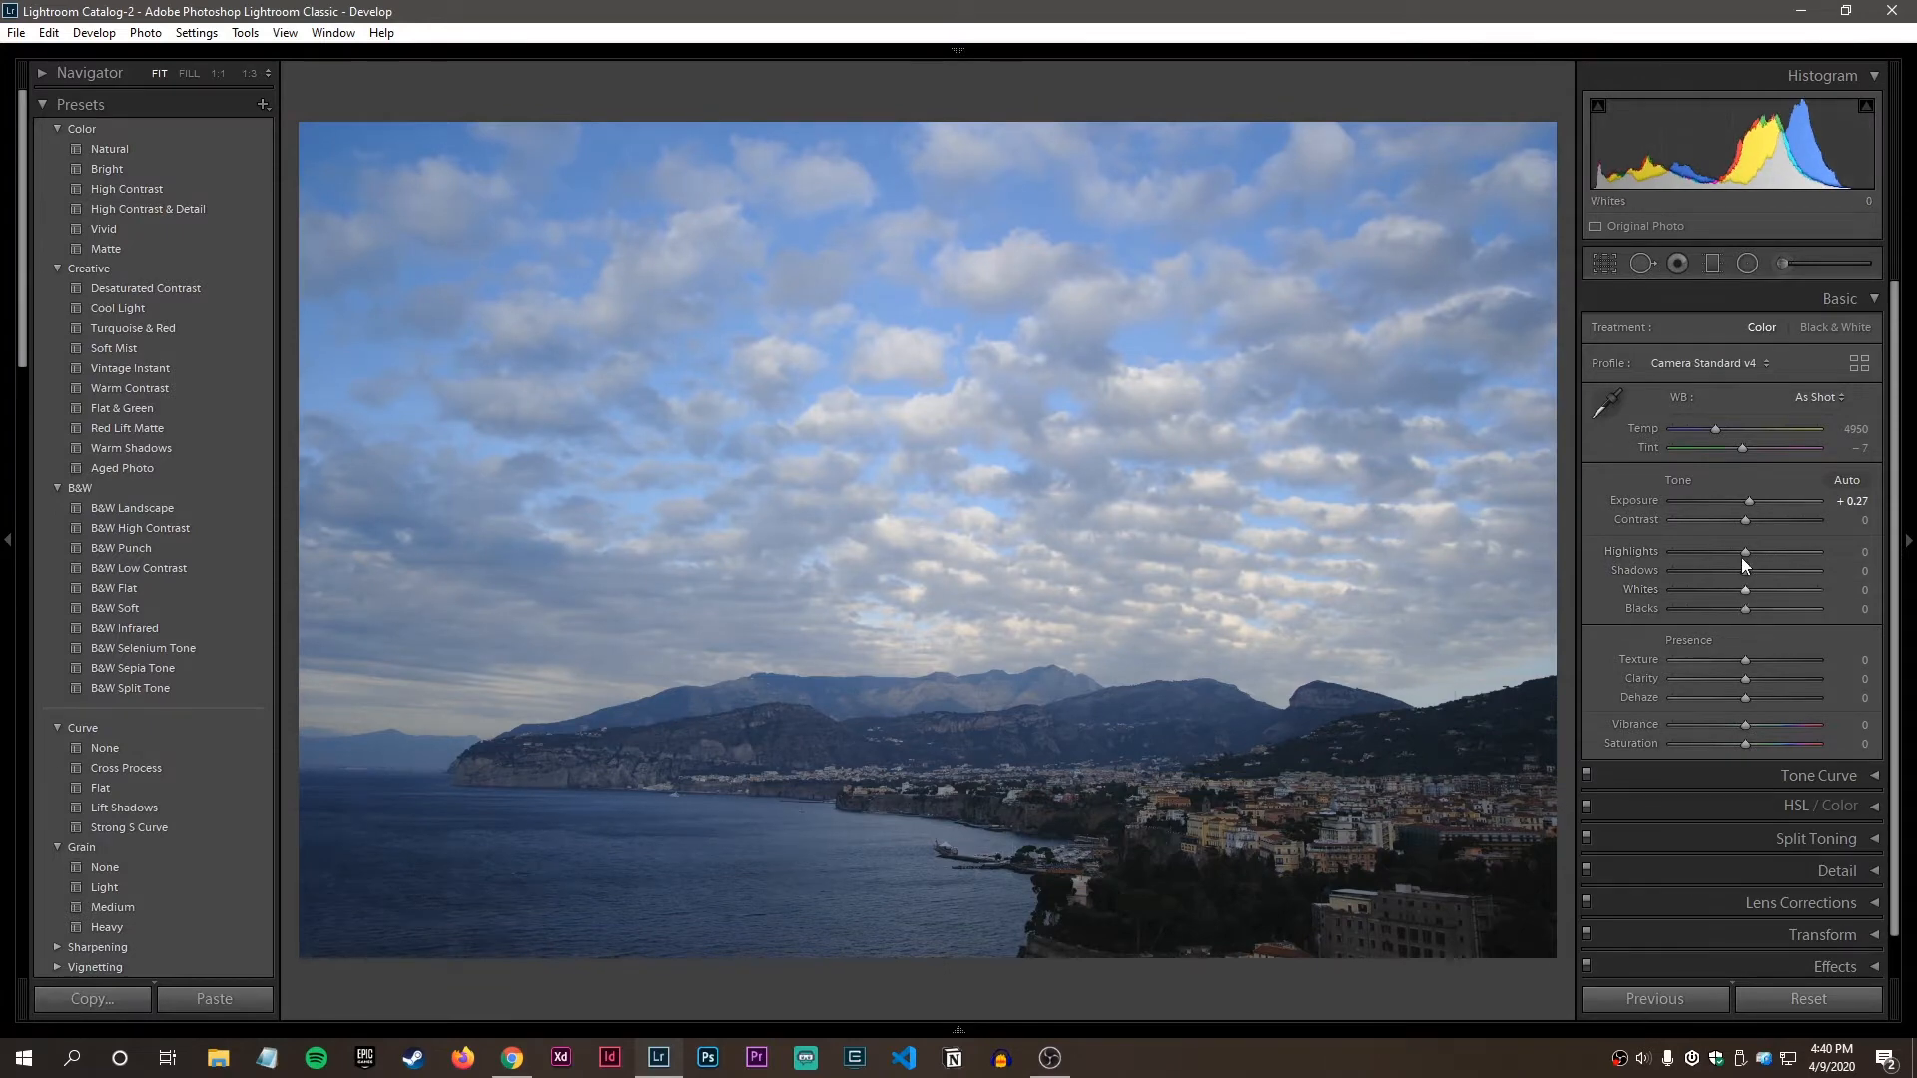
double_click(1749, 502)
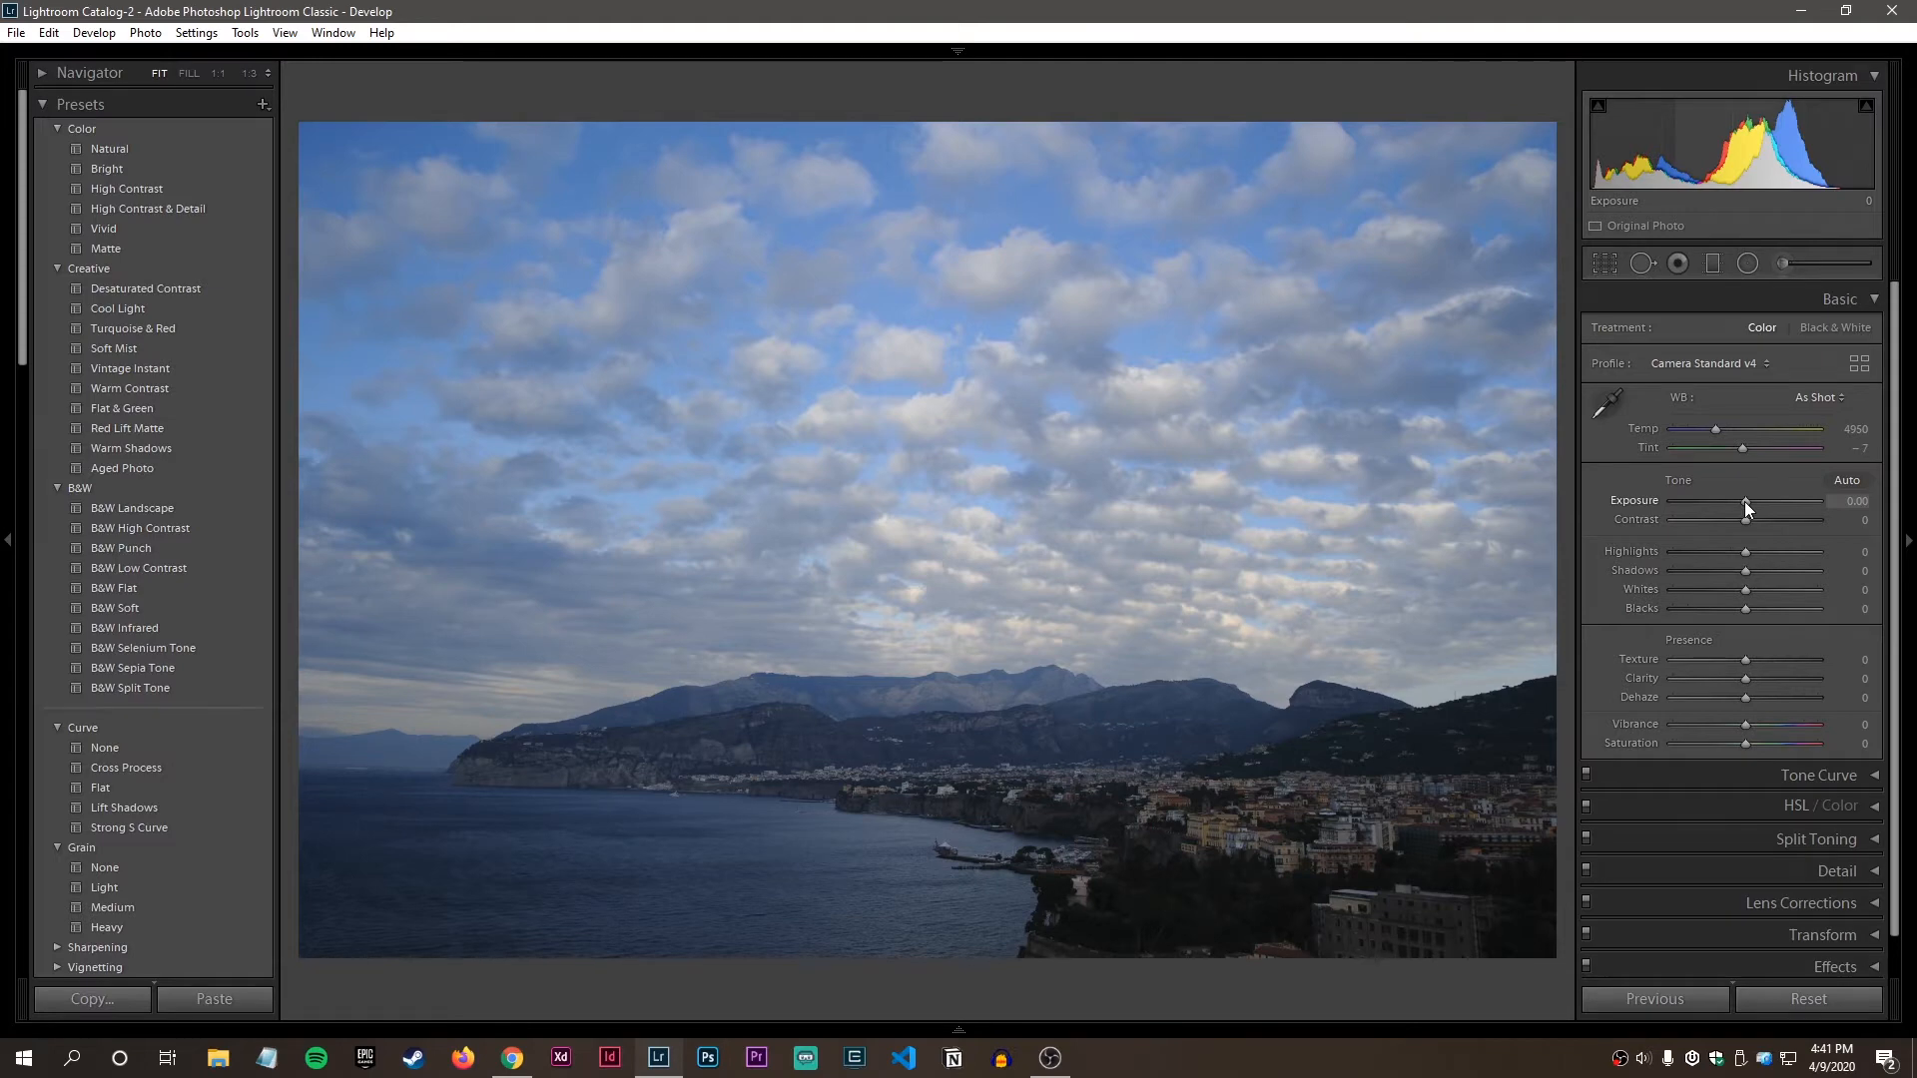
drag(1743, 502, 1745, 502)
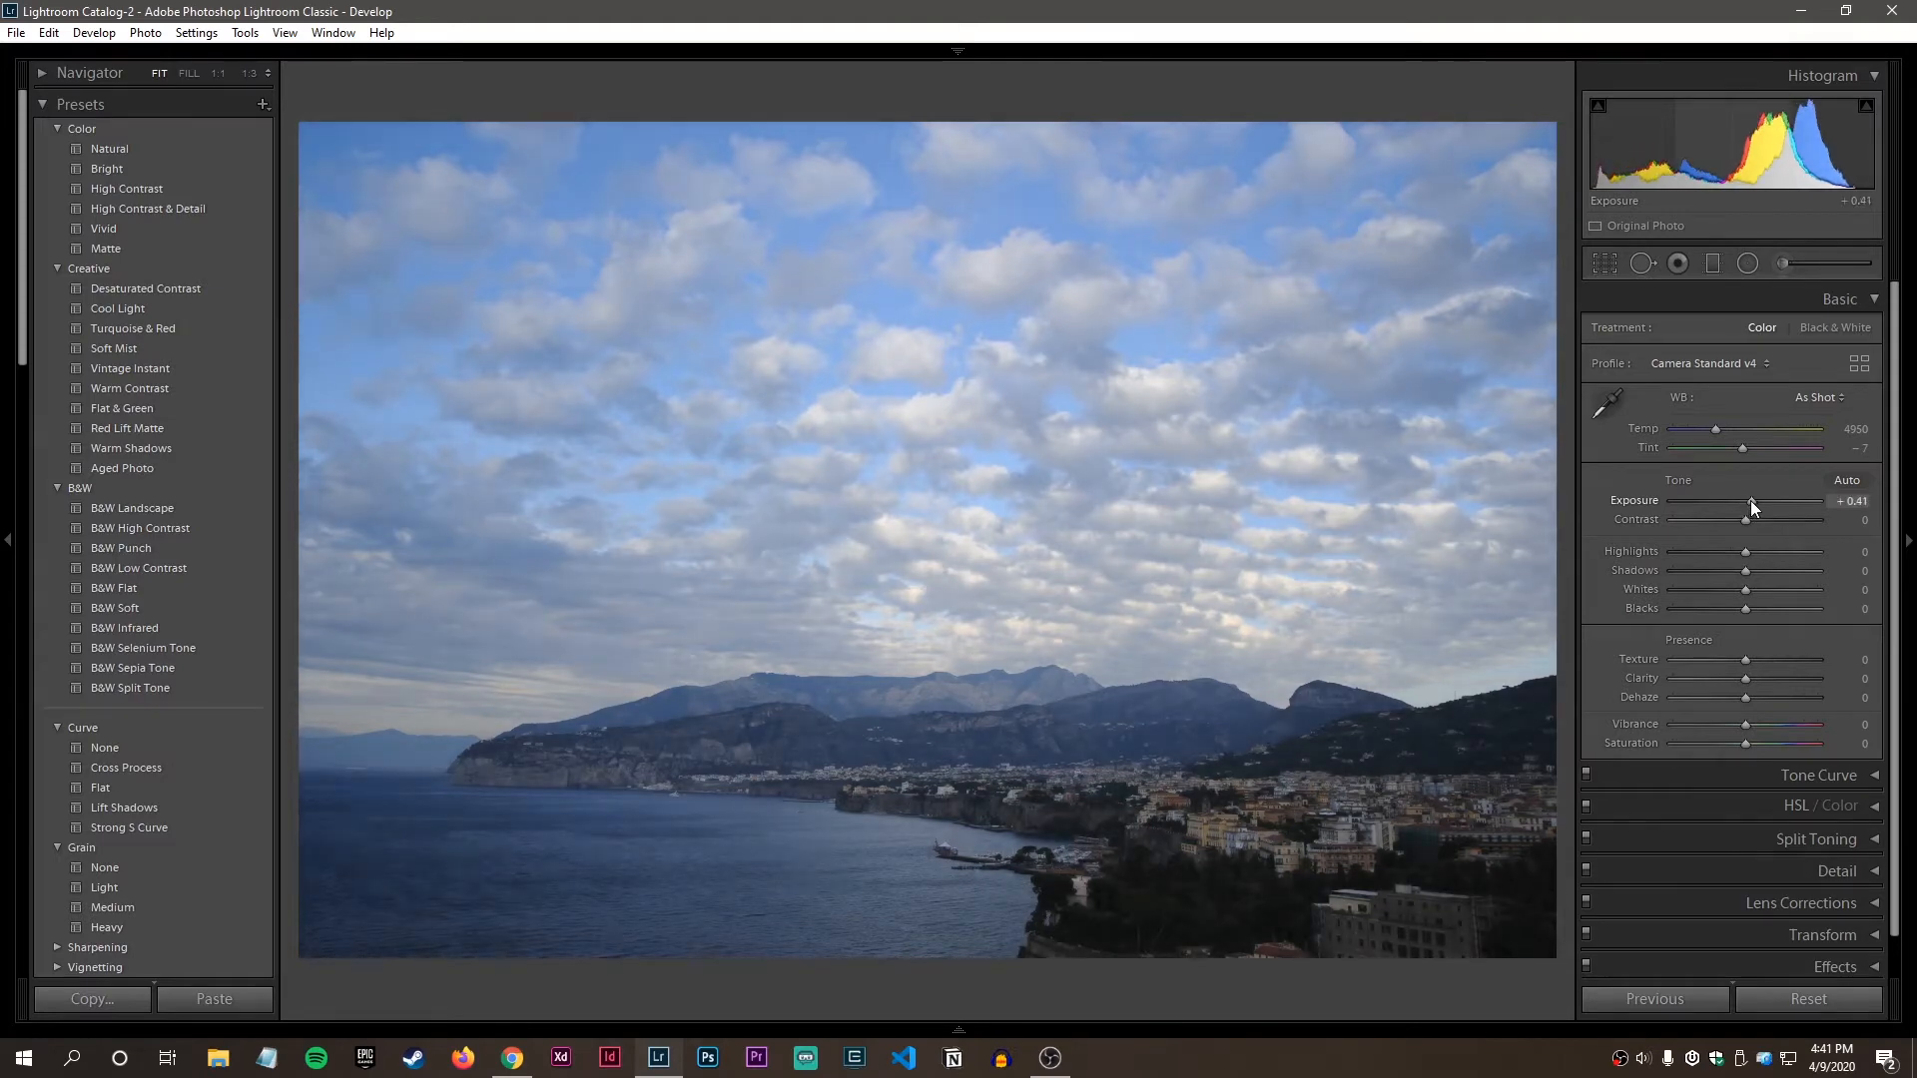
double_click(1749, 500)
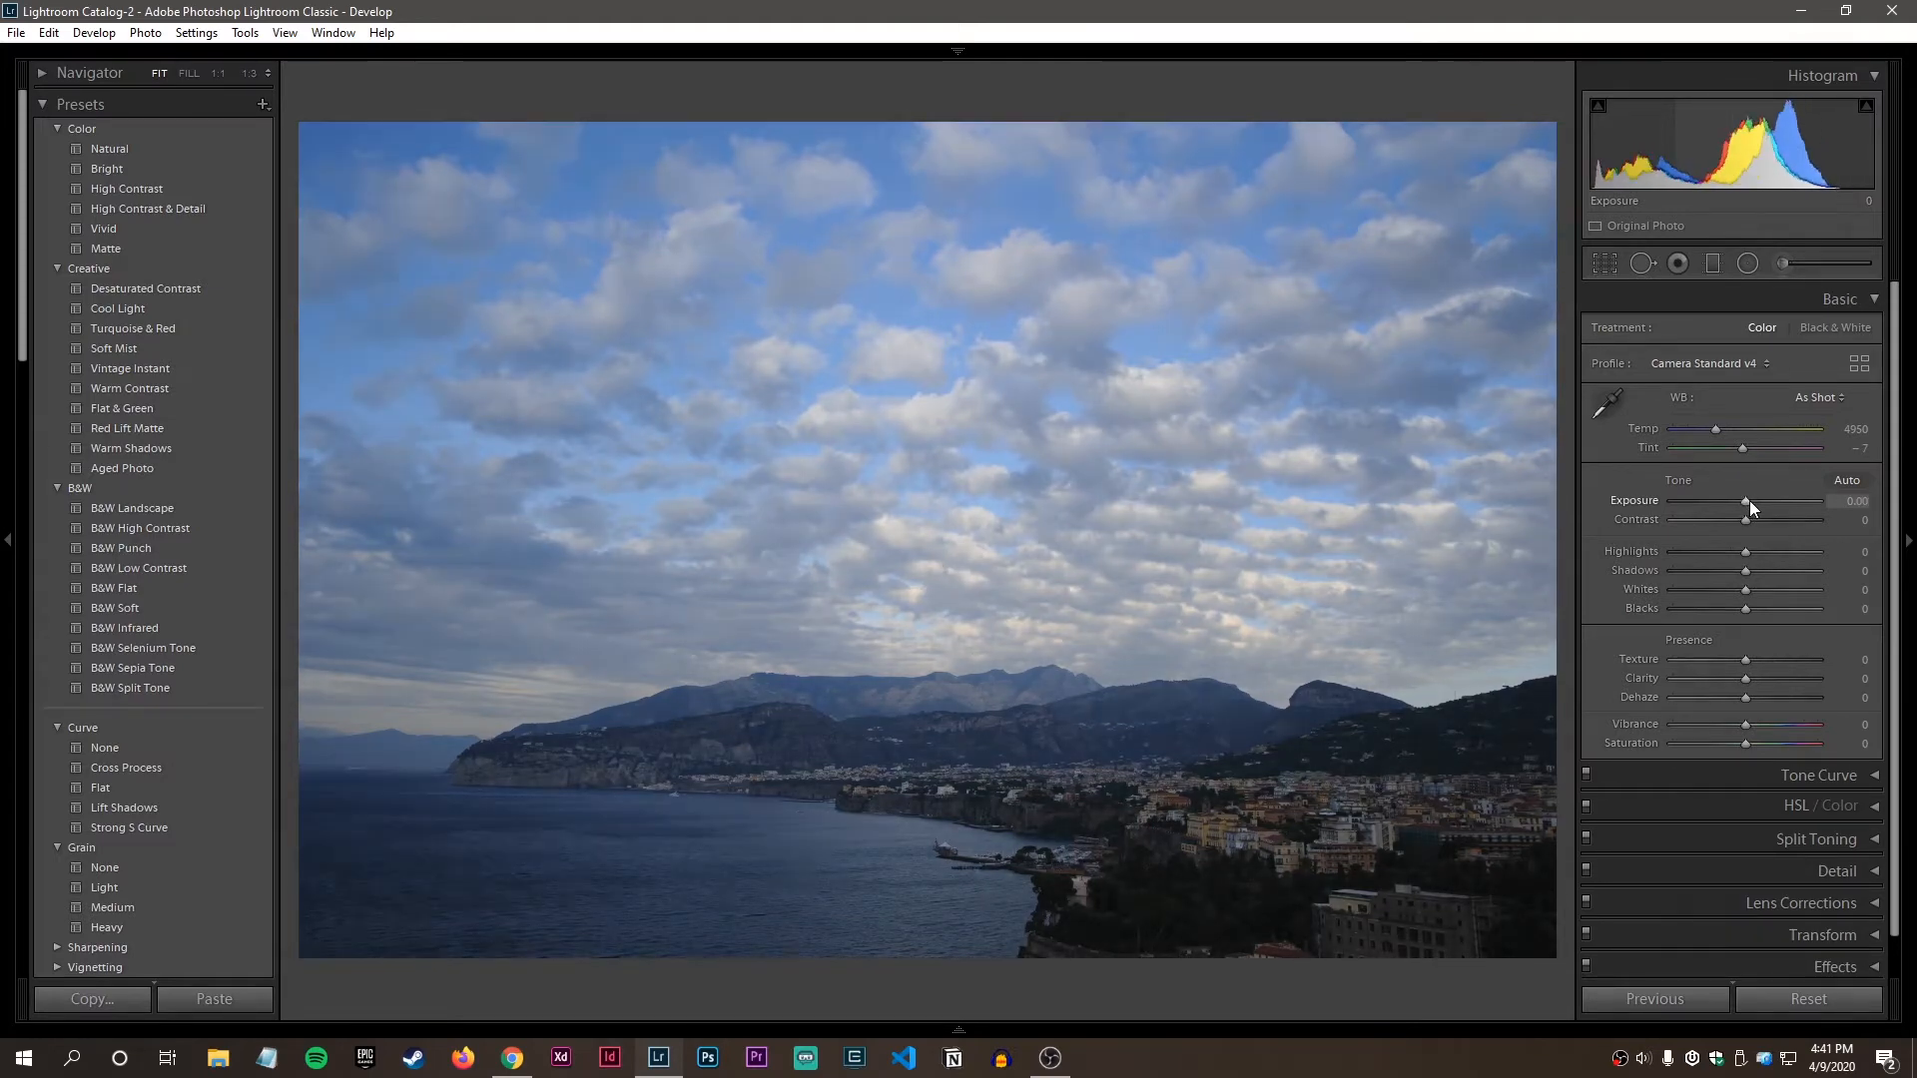
Set the photo's color profile to Adobe Standard.
click(1720, 361)
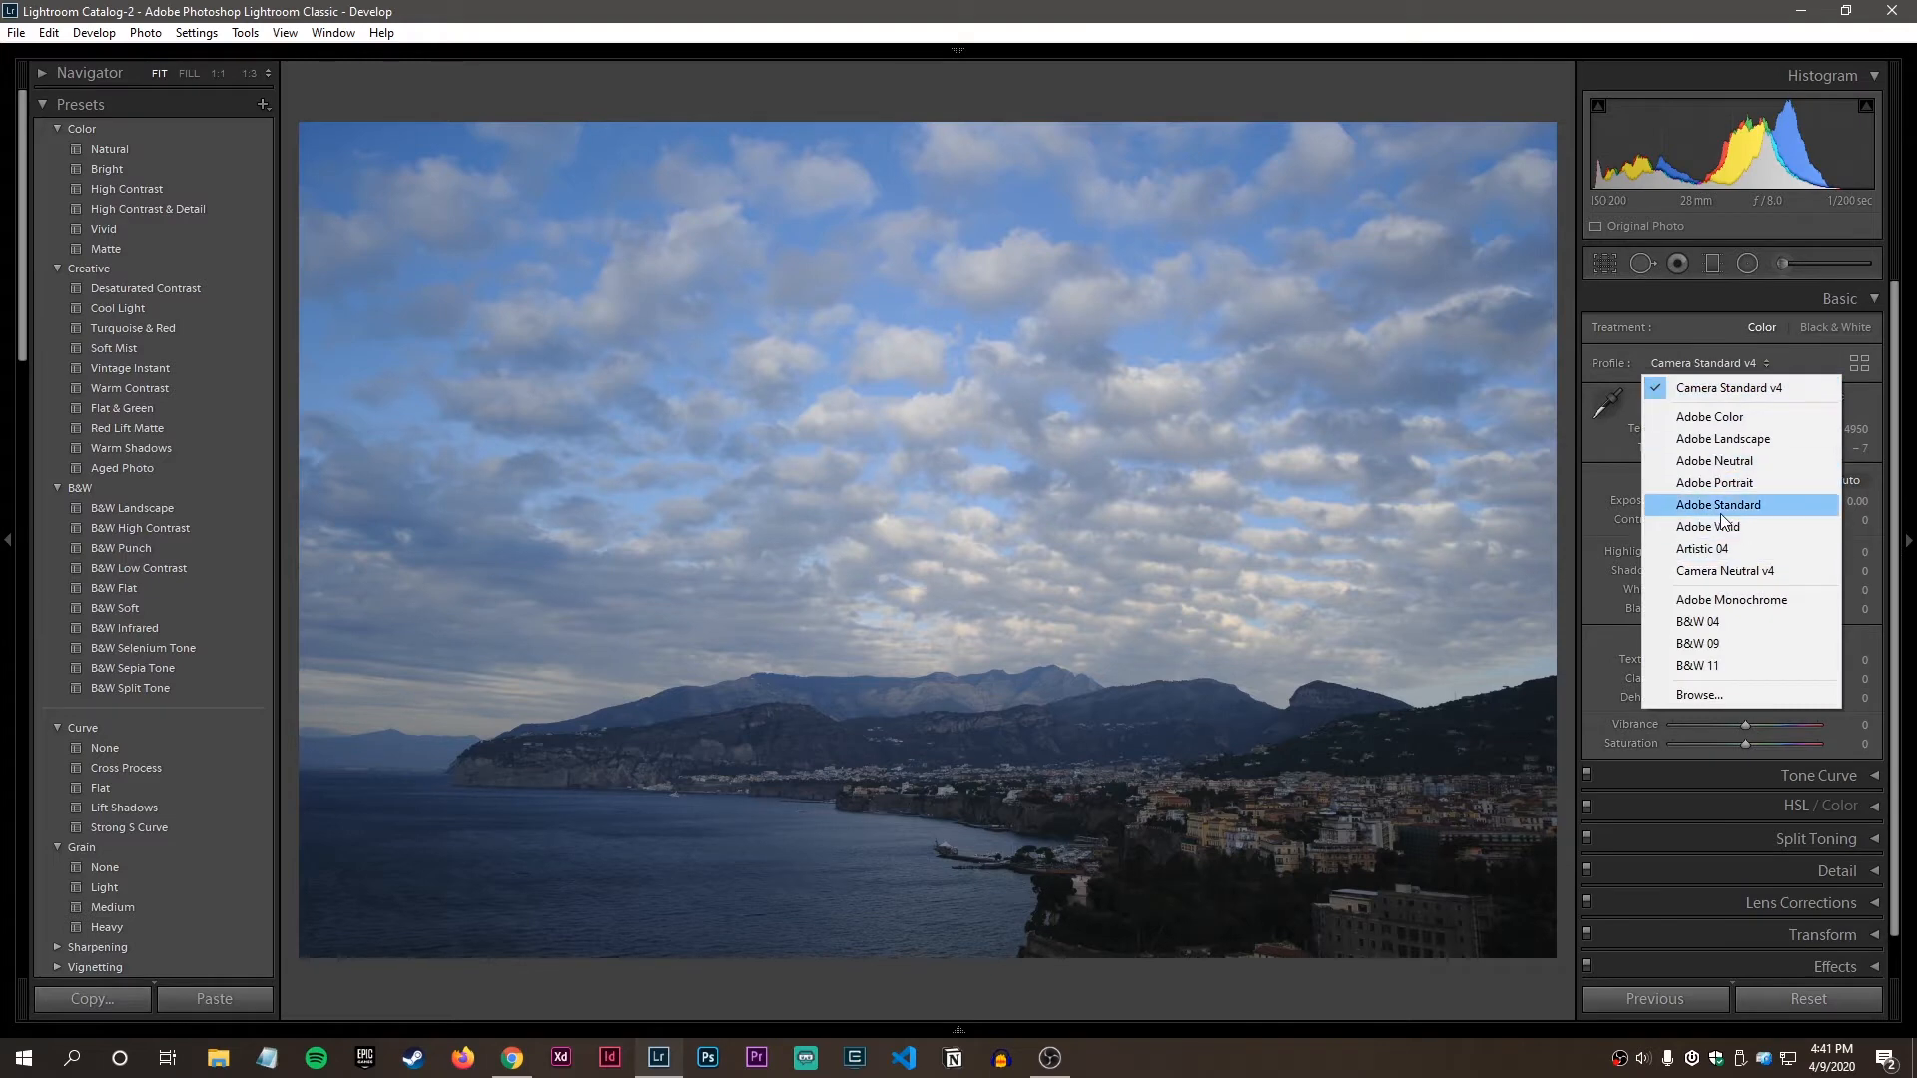
click(1721, 507)
click(1735, 367)
click(1727, 482)
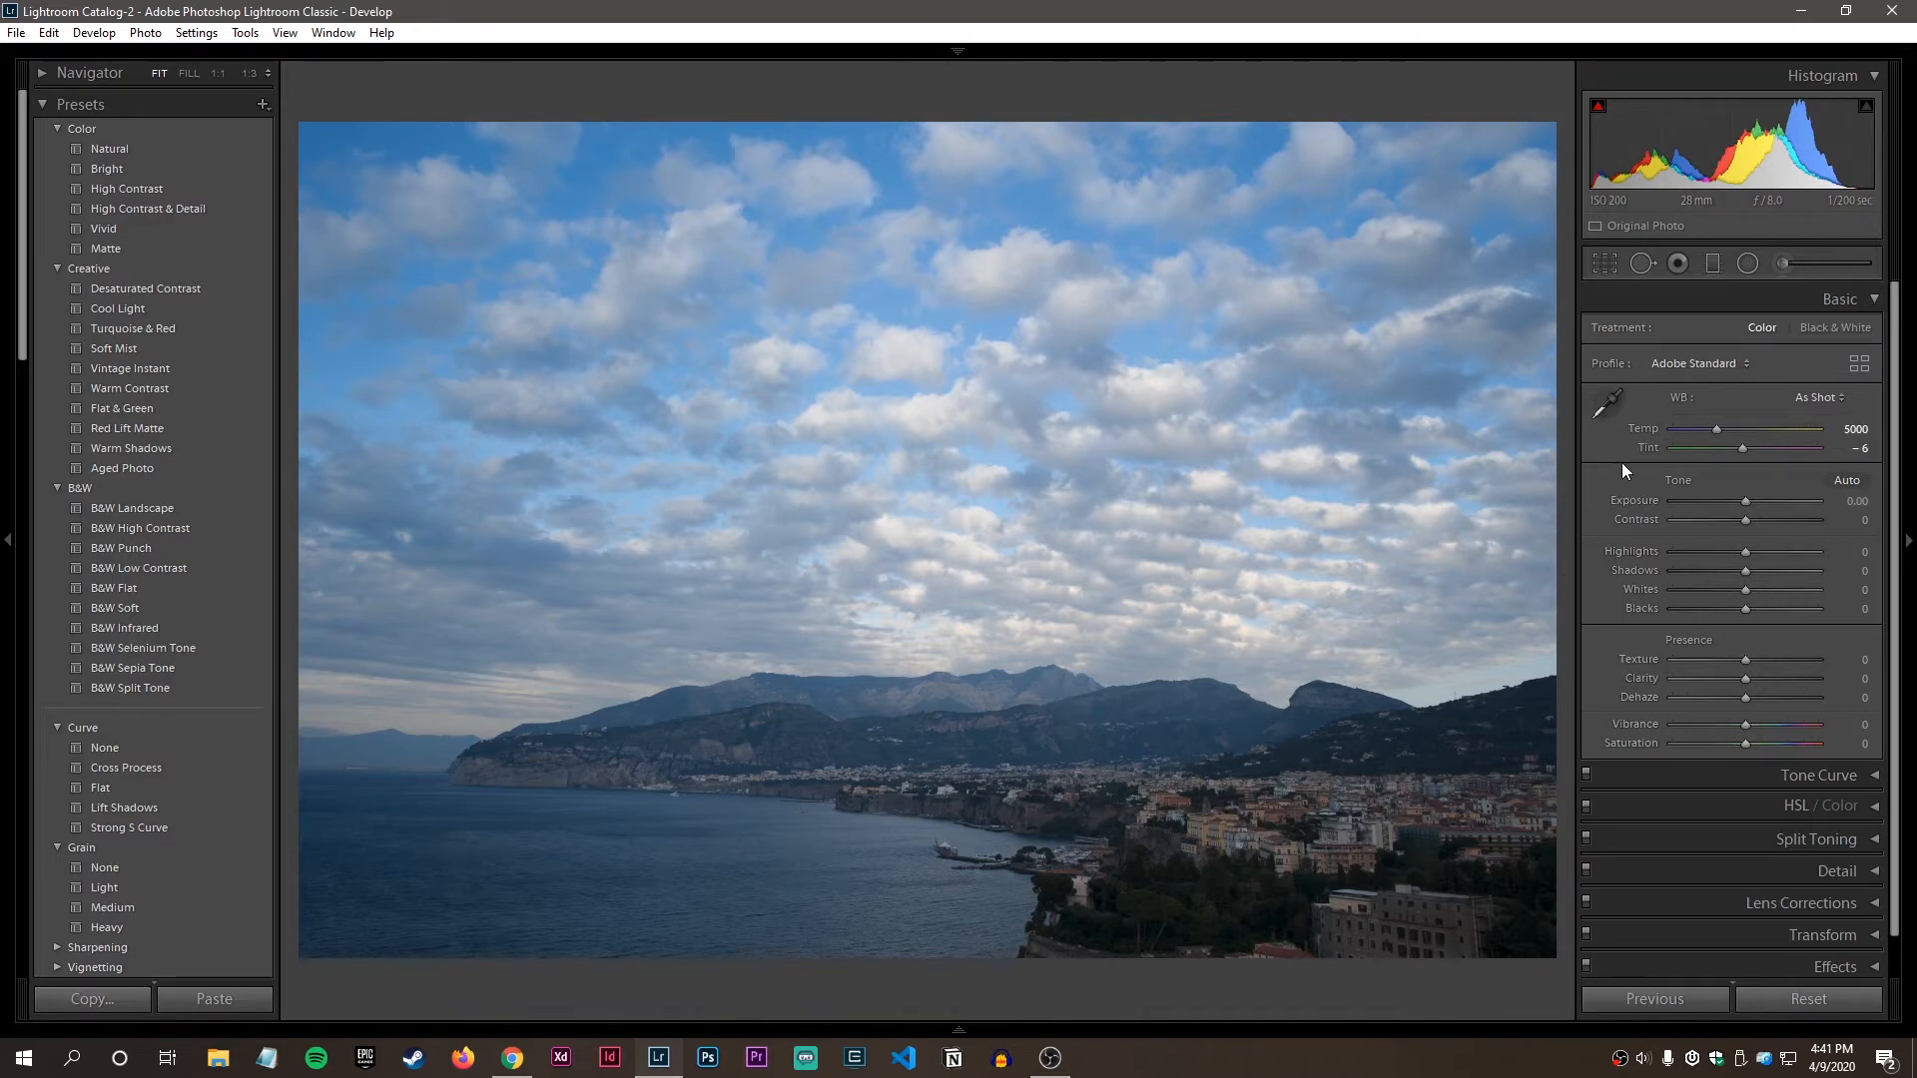
click(1705, 365)
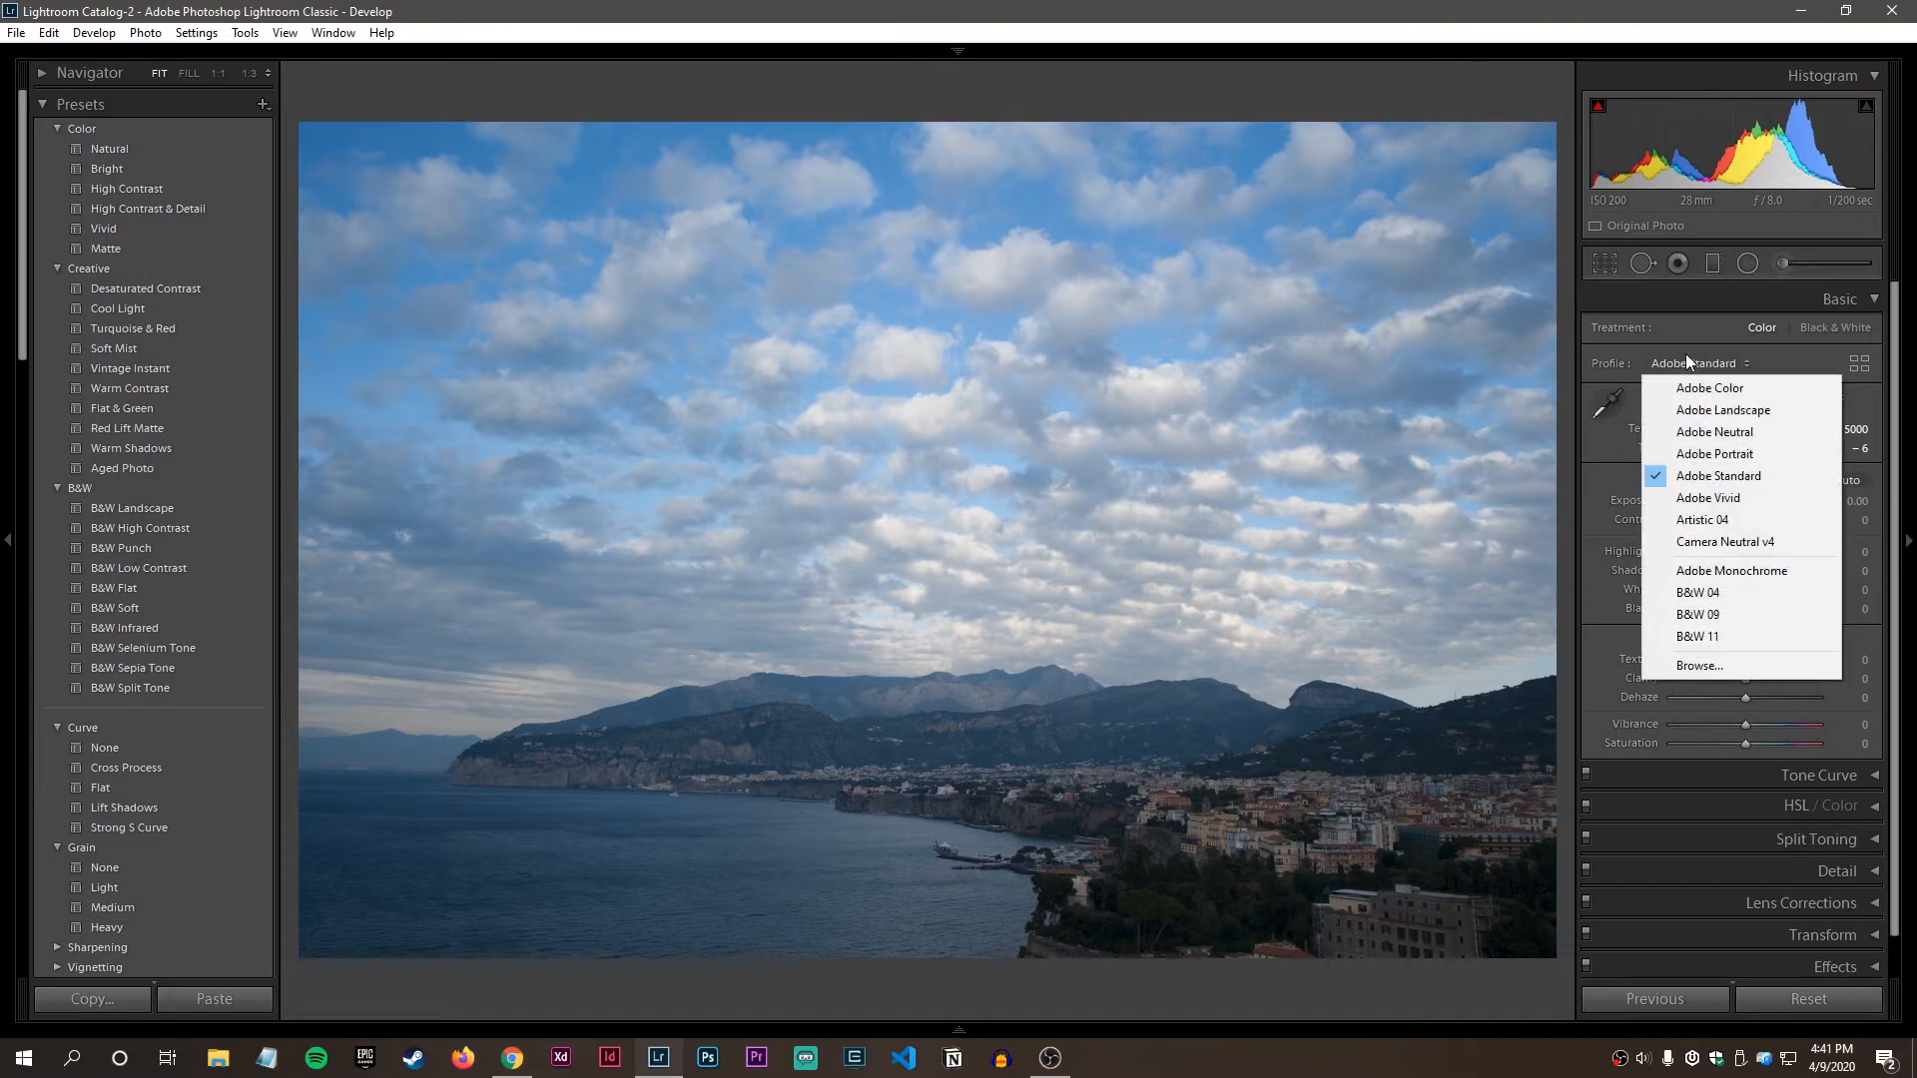
click(1711, 328)
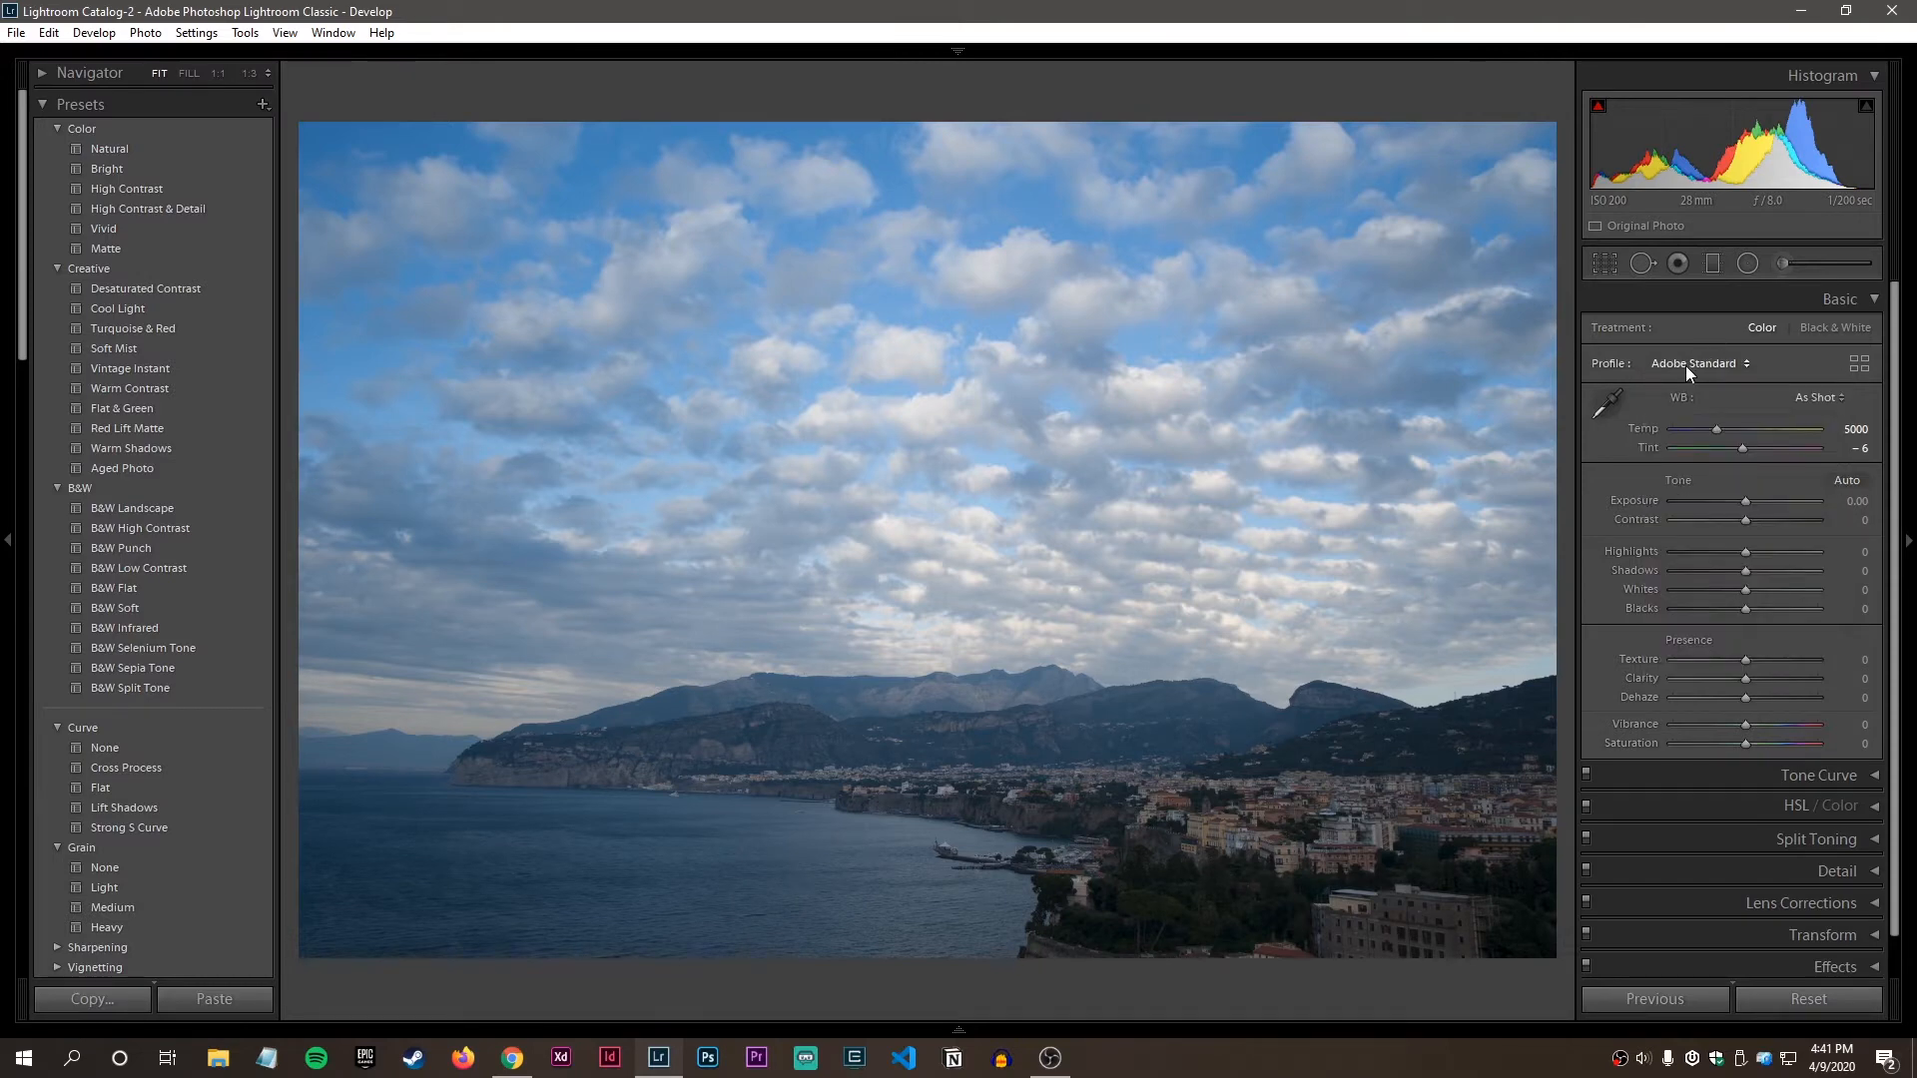
click(1695, 362)
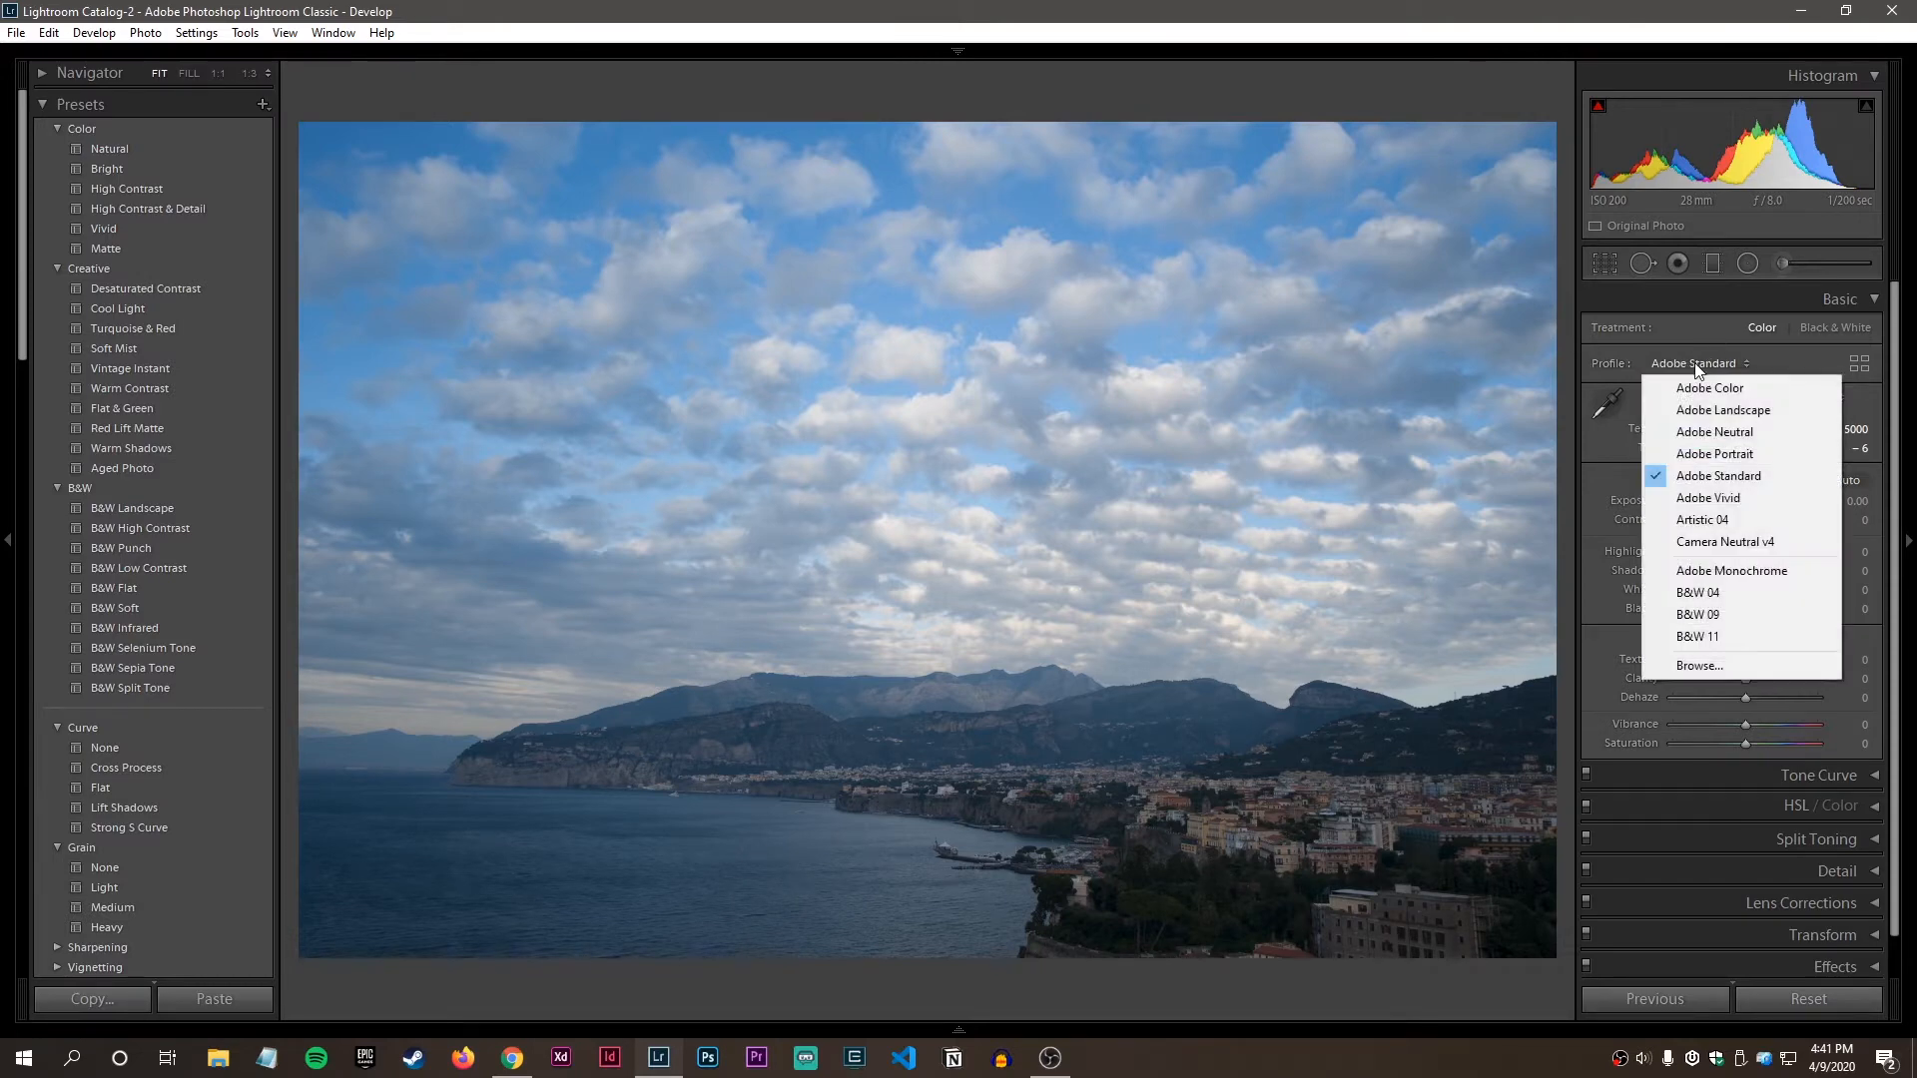
click(1691, 468)
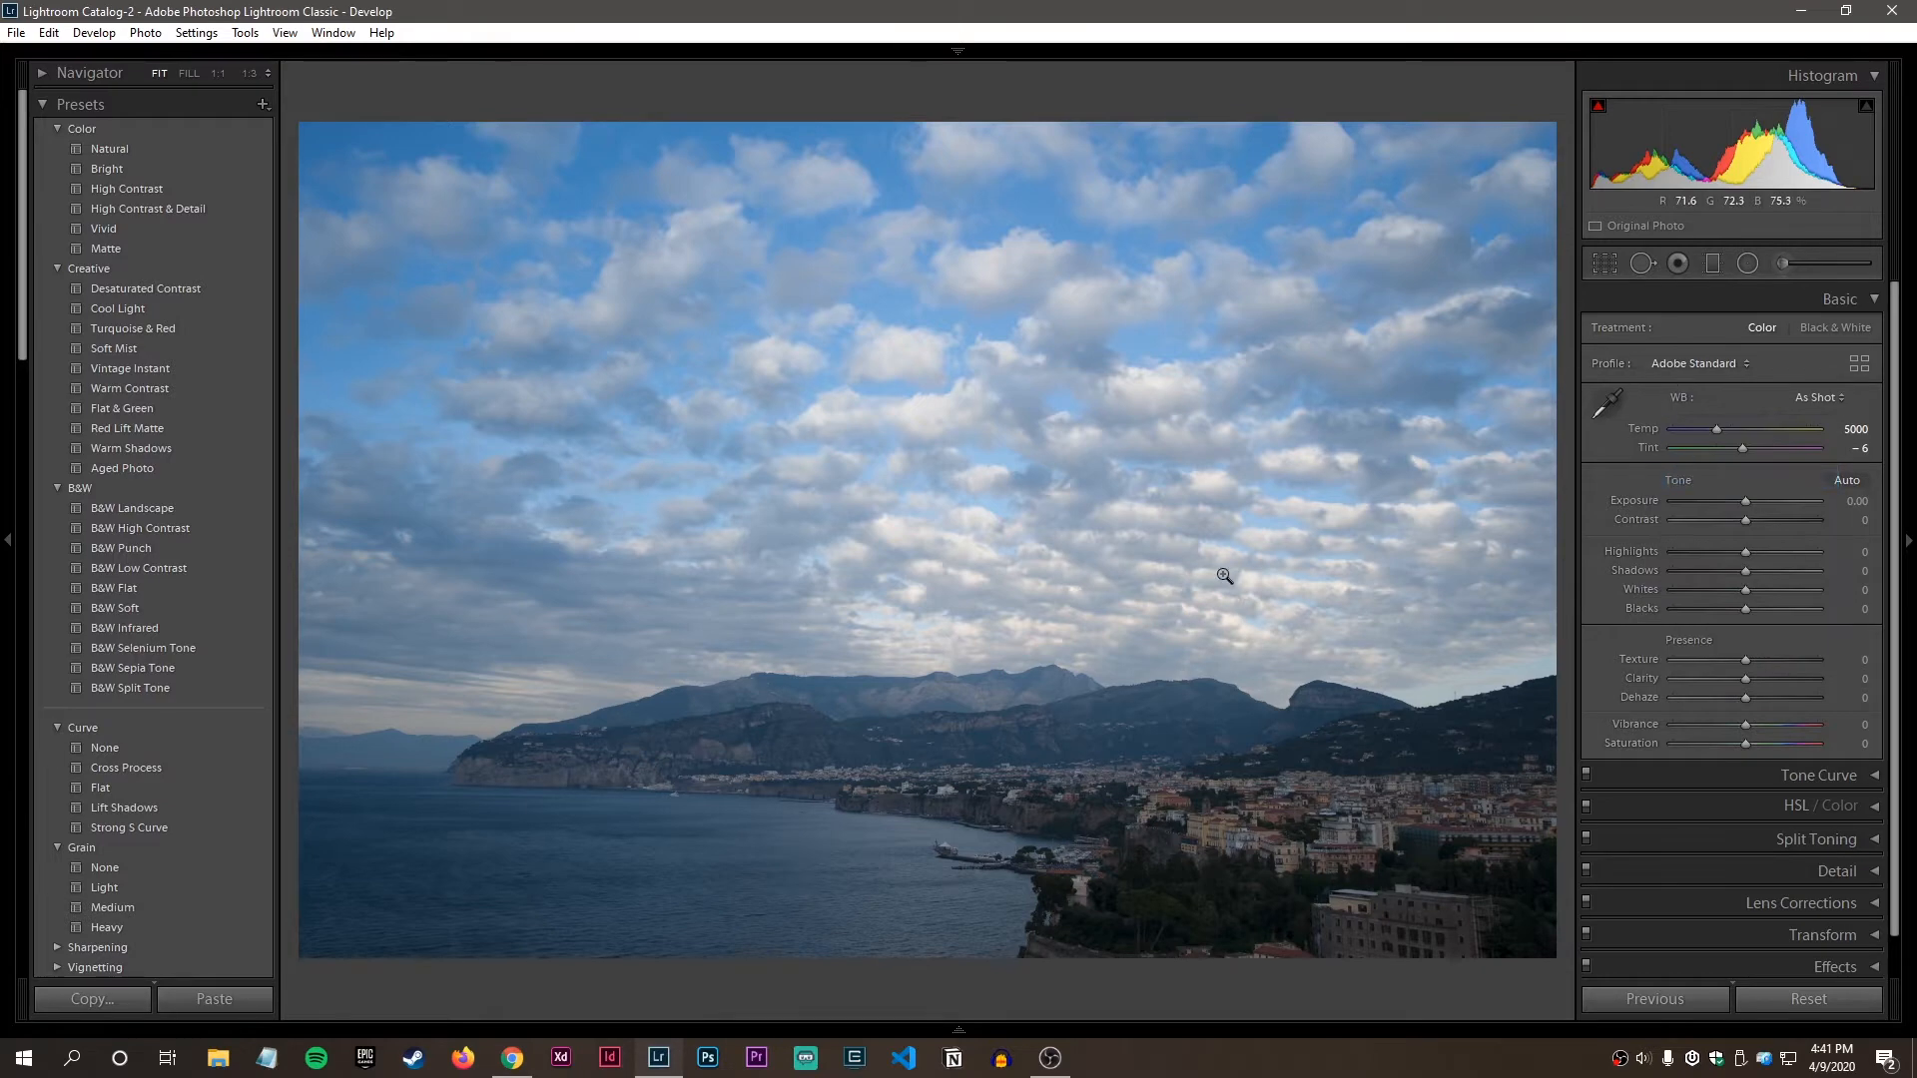
Try the Adobe Neutral profile on the photo and switch back to Adobe Standard.
click(1696, 365)
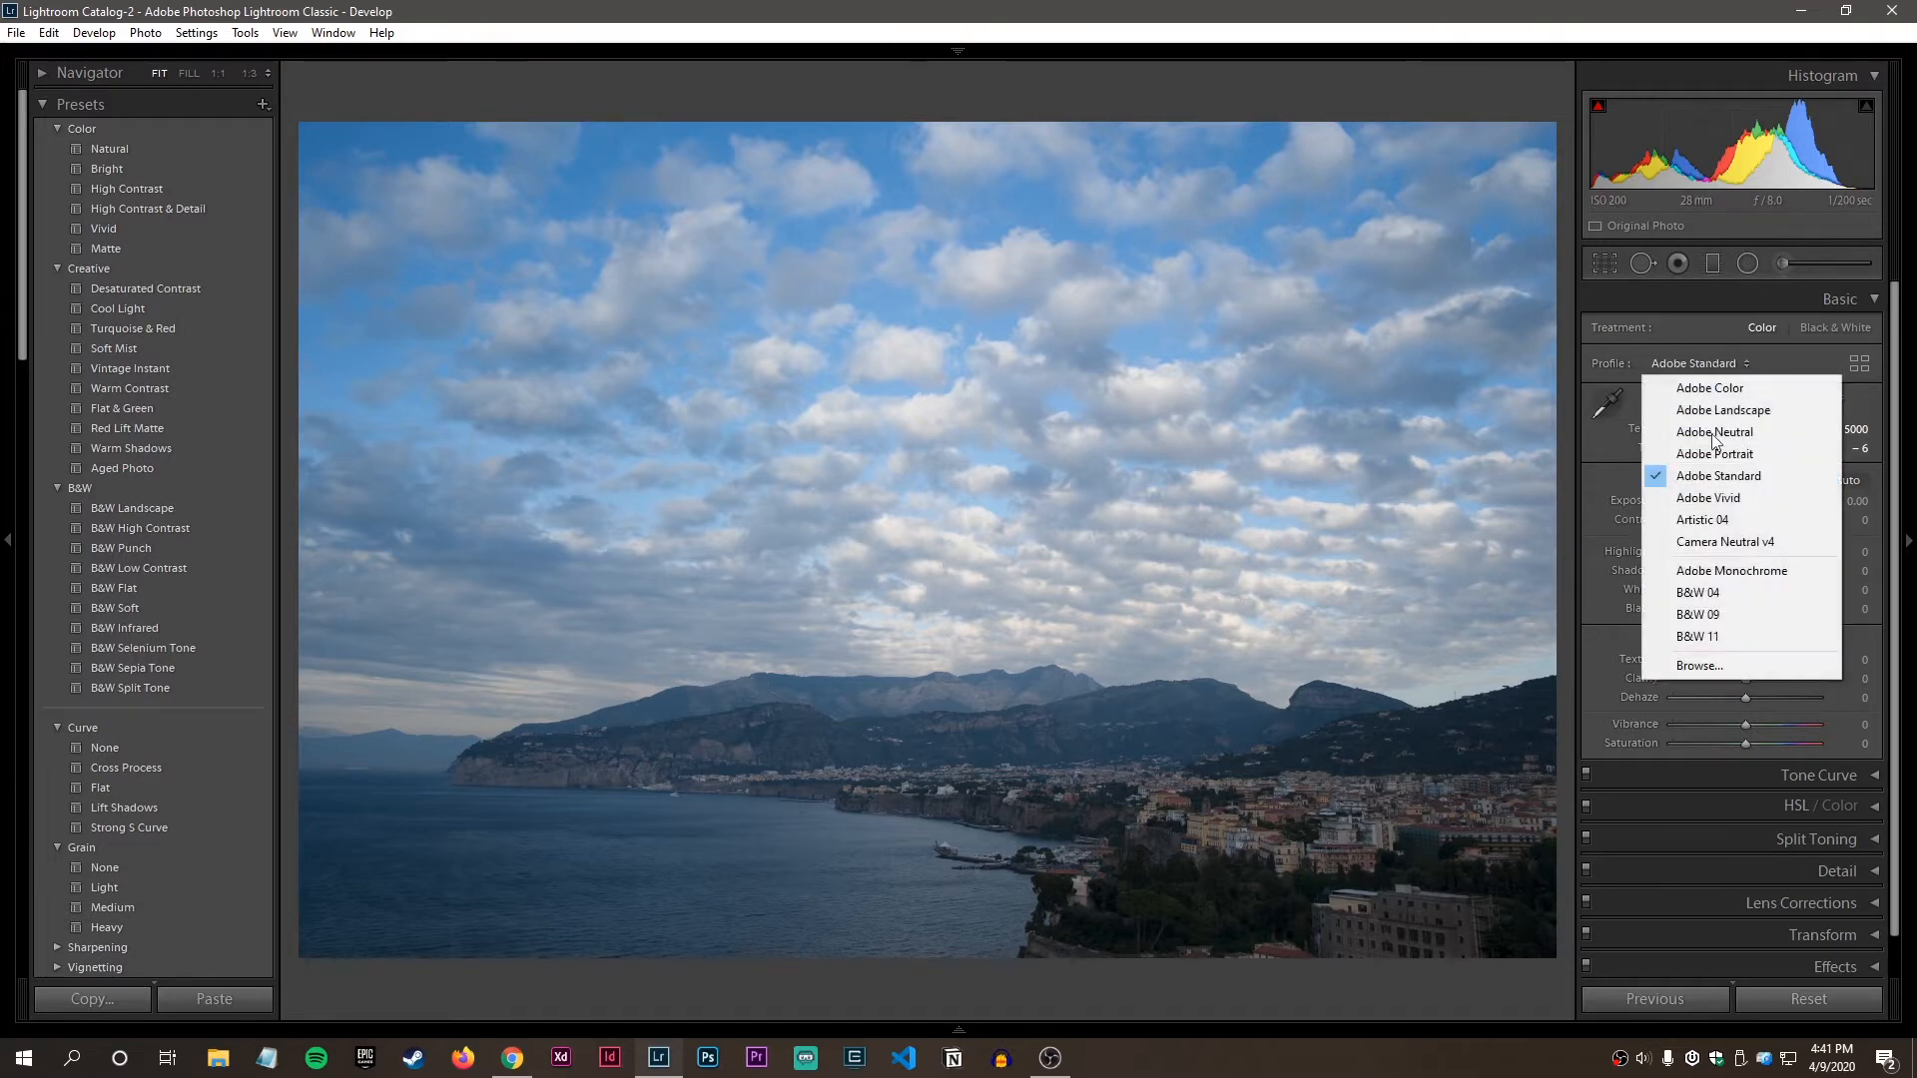
click(1705, 437)
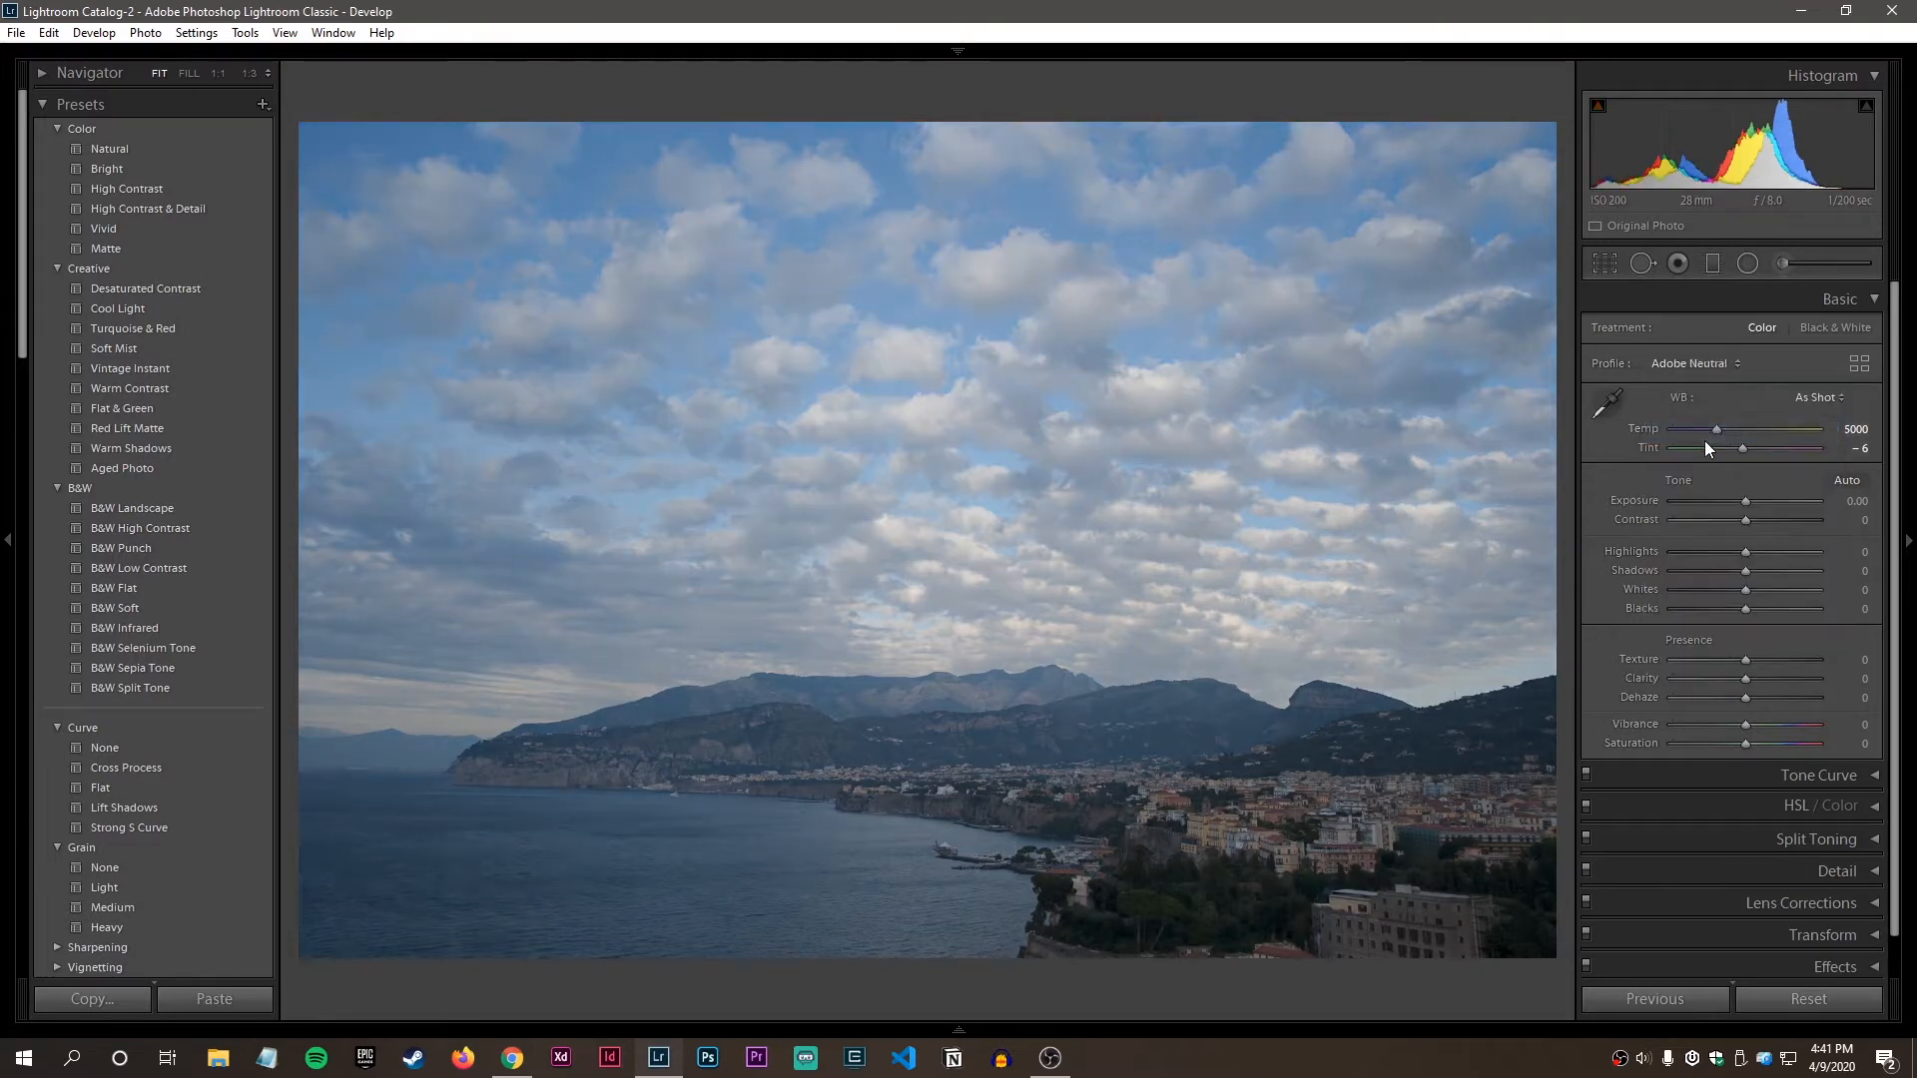
click(1712, 363)
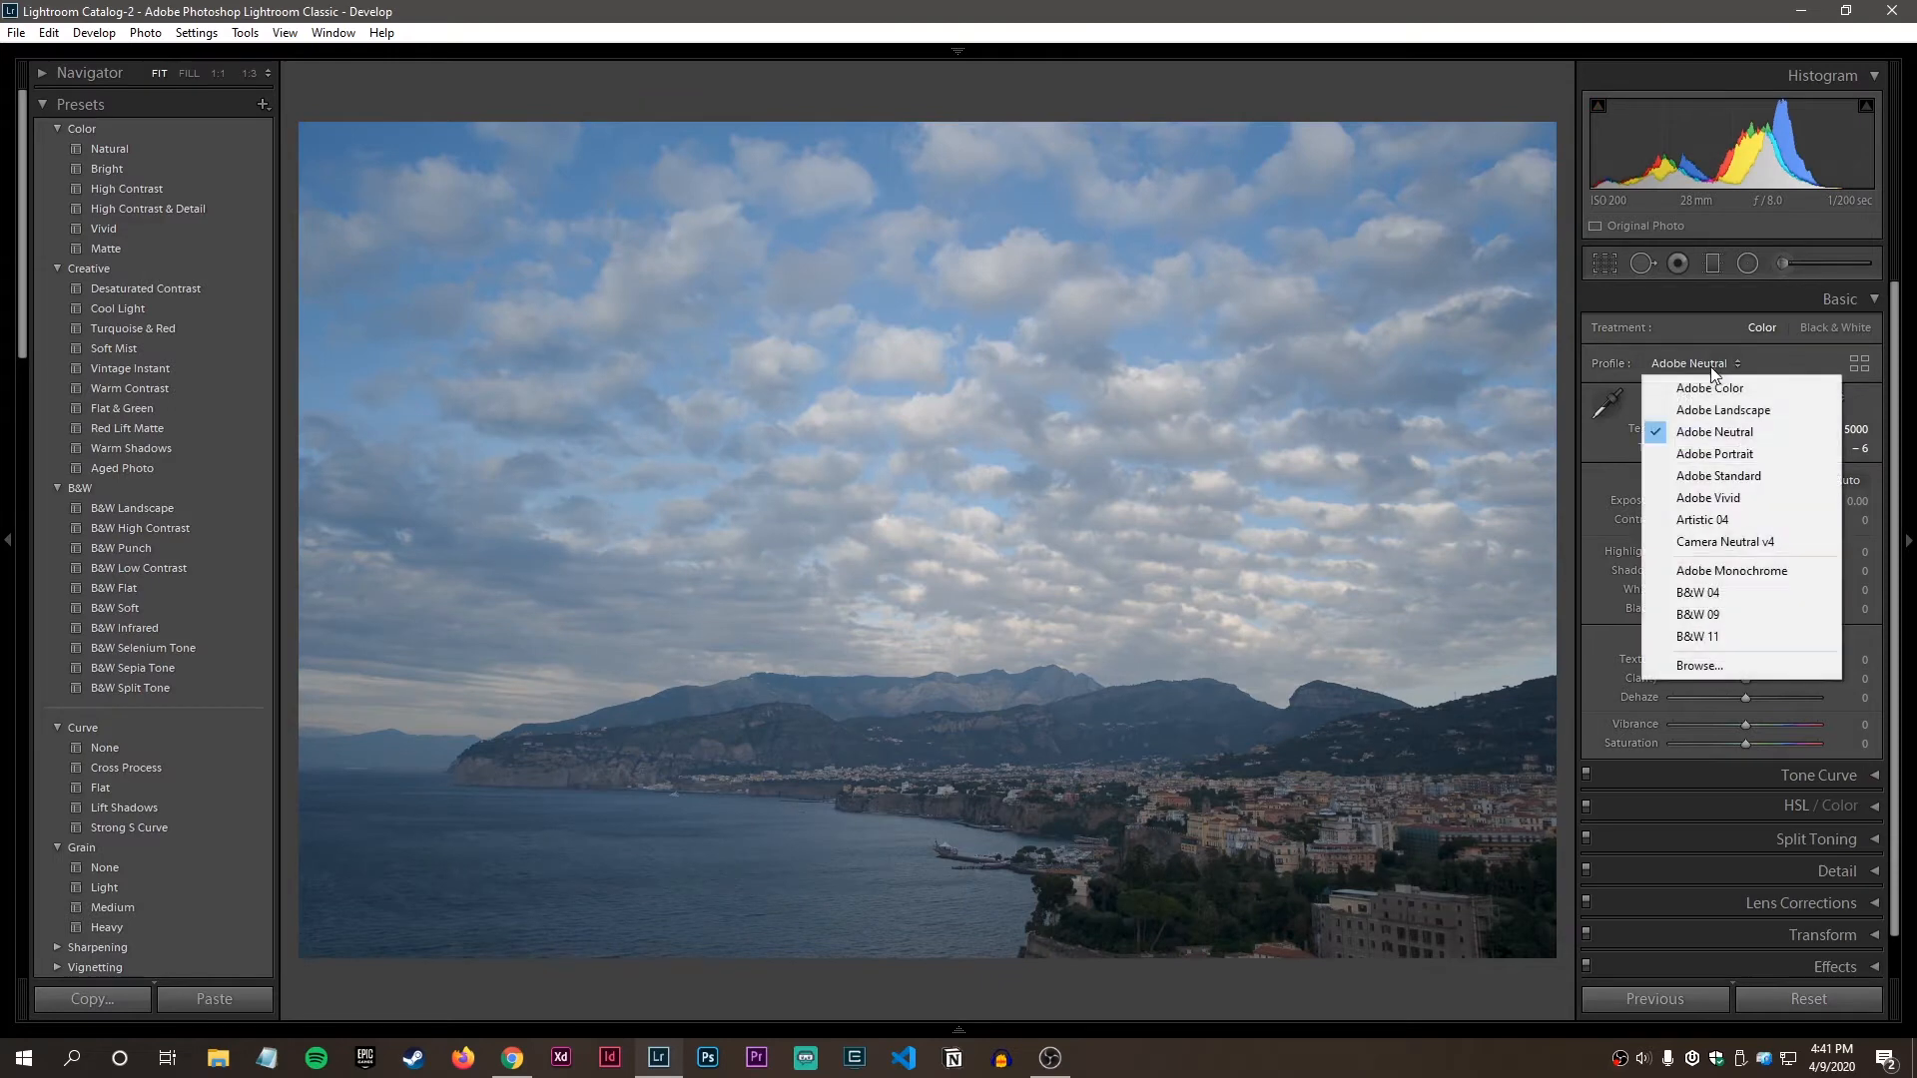
click(1709, 480)
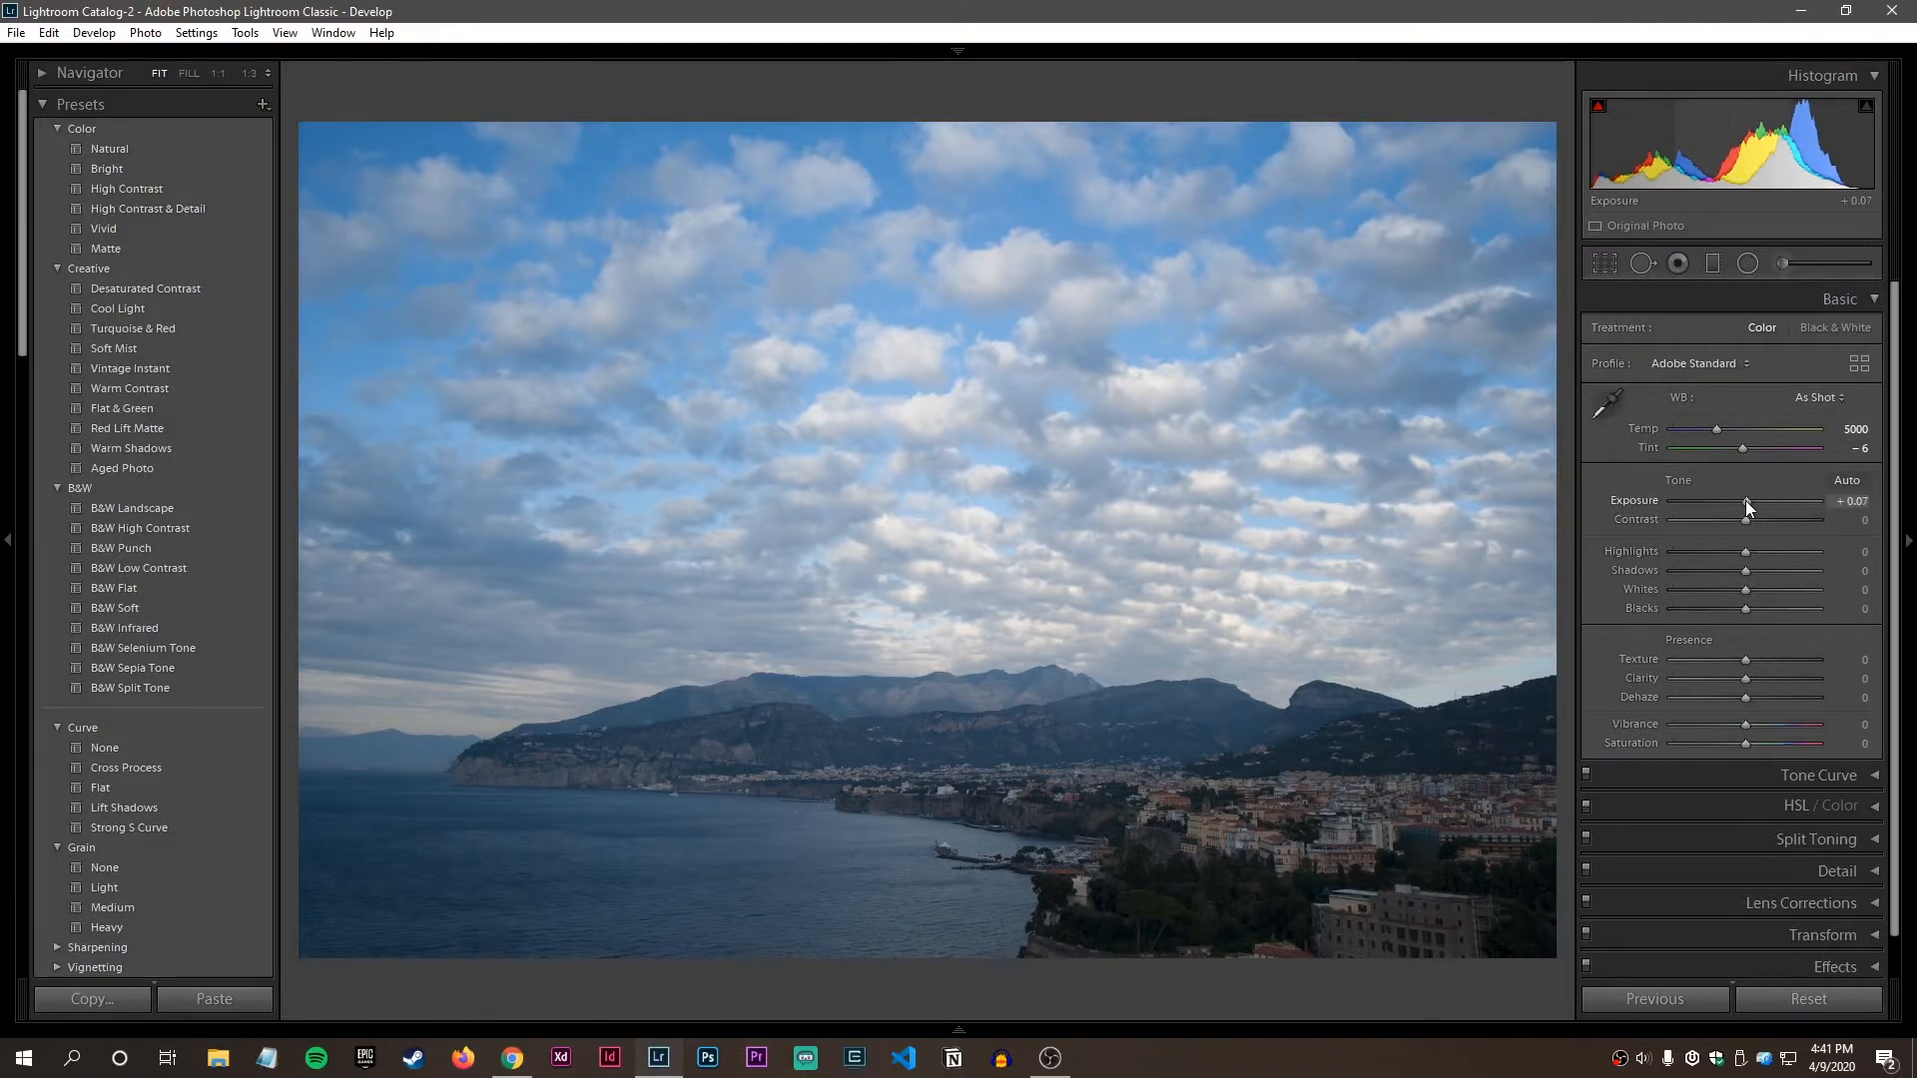
Set the Exposure to +0.27 and try a higher Contrast before resetting Contrast to 0.
drag(1744, 501, 1748, 502)
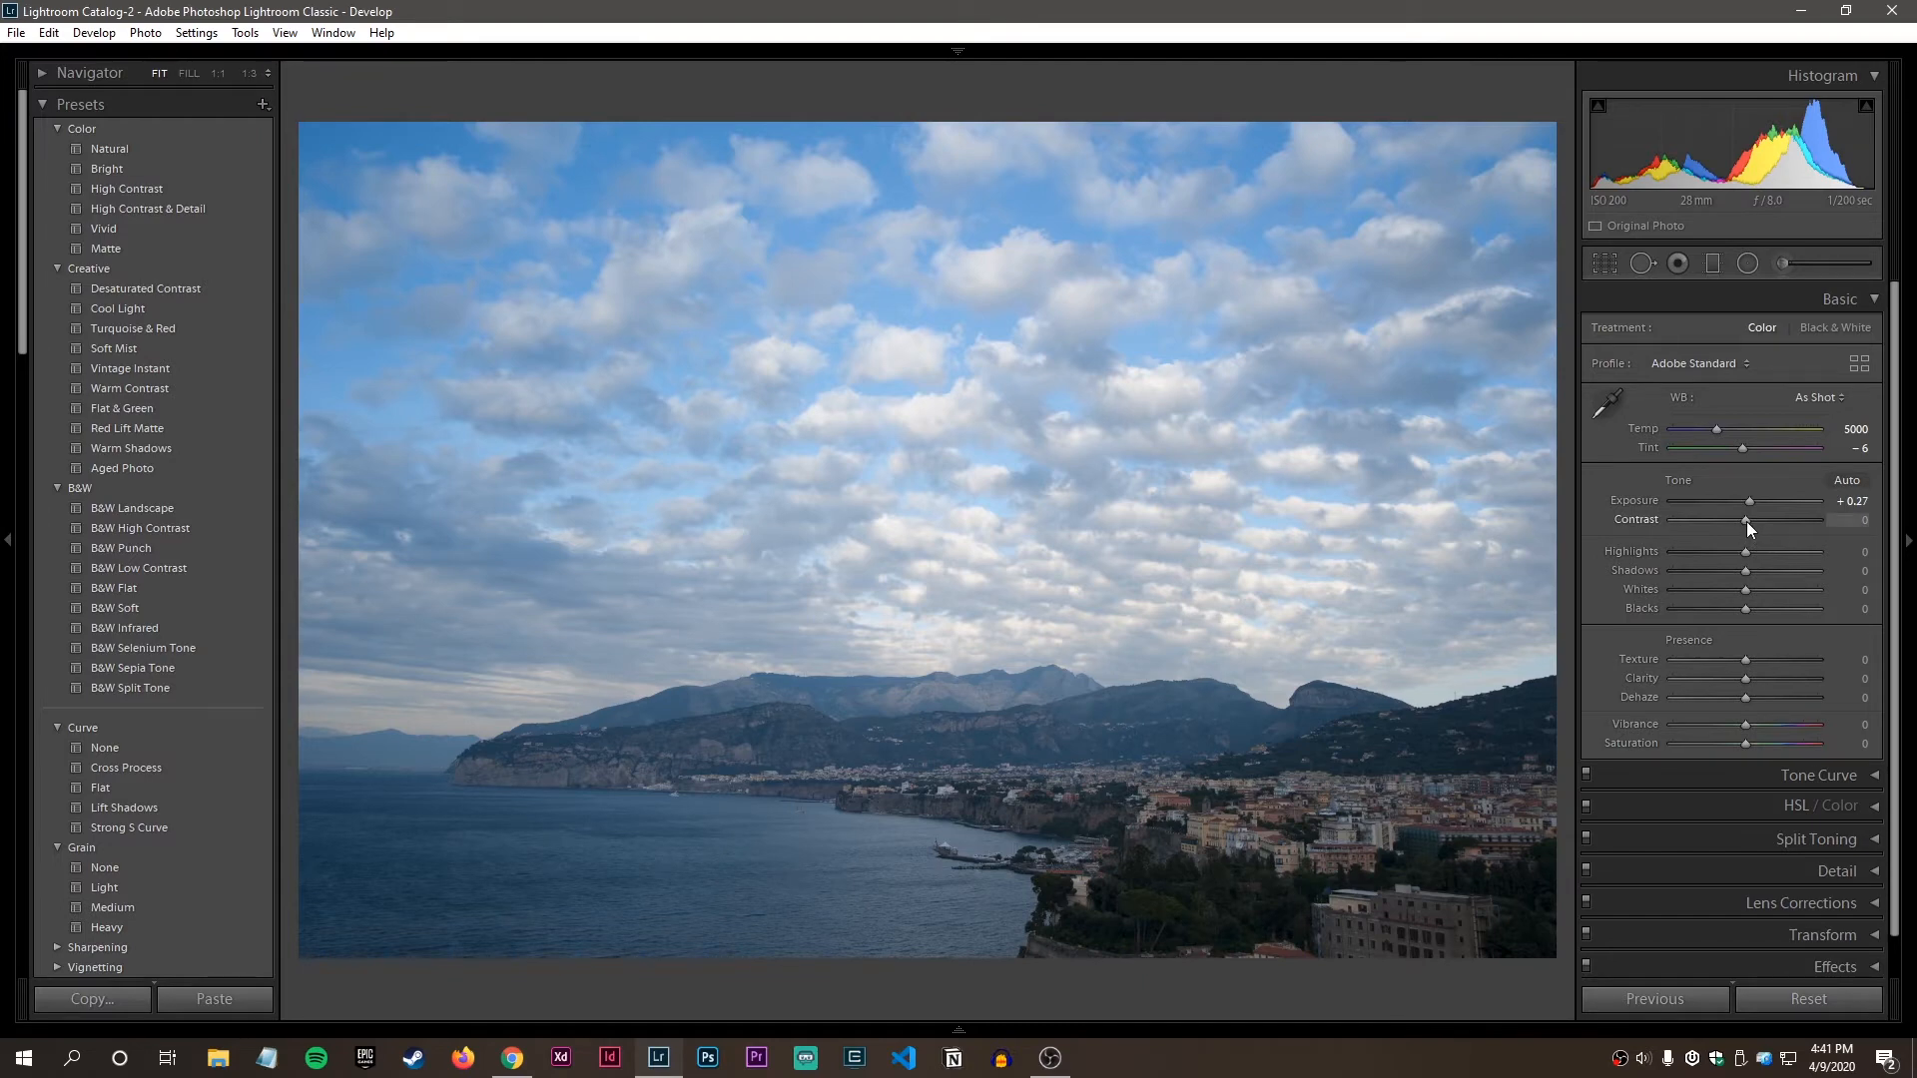
drag(1745, 521, 1787, 520)
double_click(1787, 521)
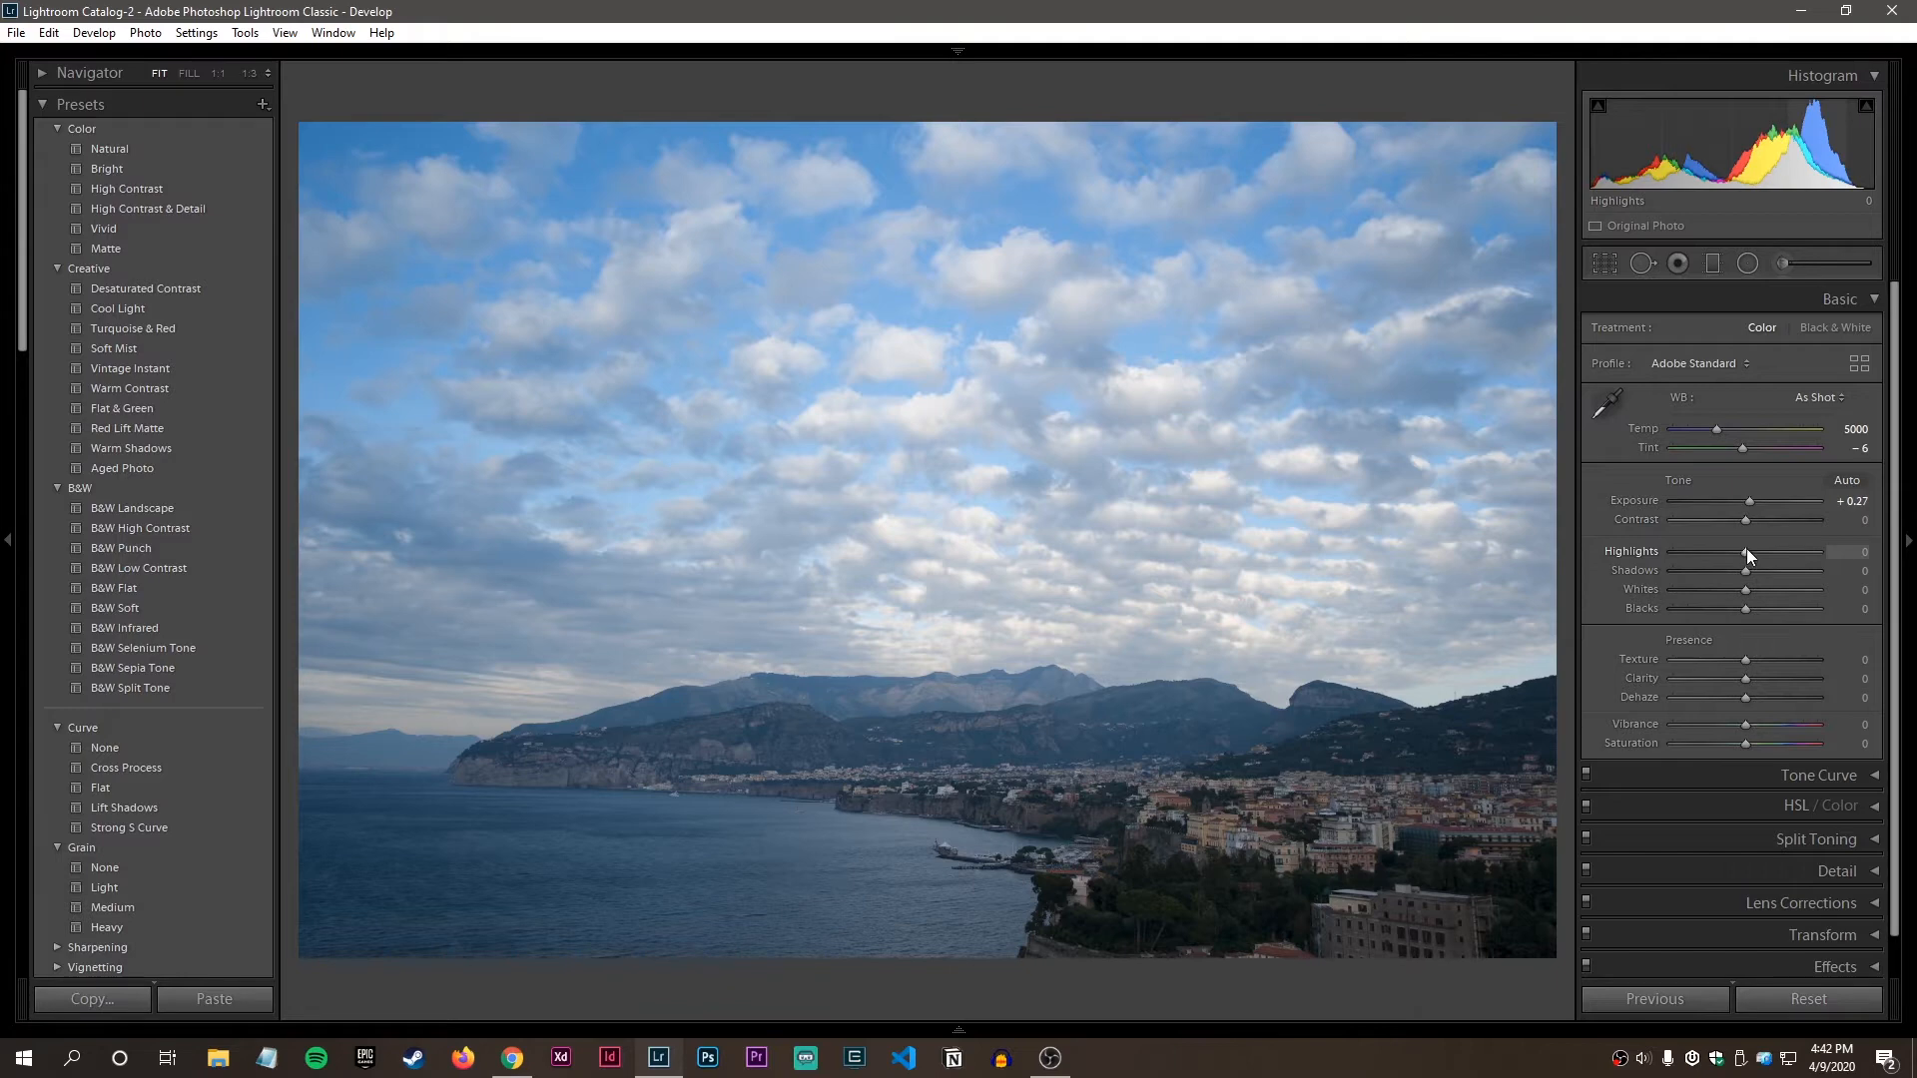
Set Highlights to −63, Shadows to +64 and Whites to −37 to balance the sky and the town.
drag(1746, 548, 1700, 562)
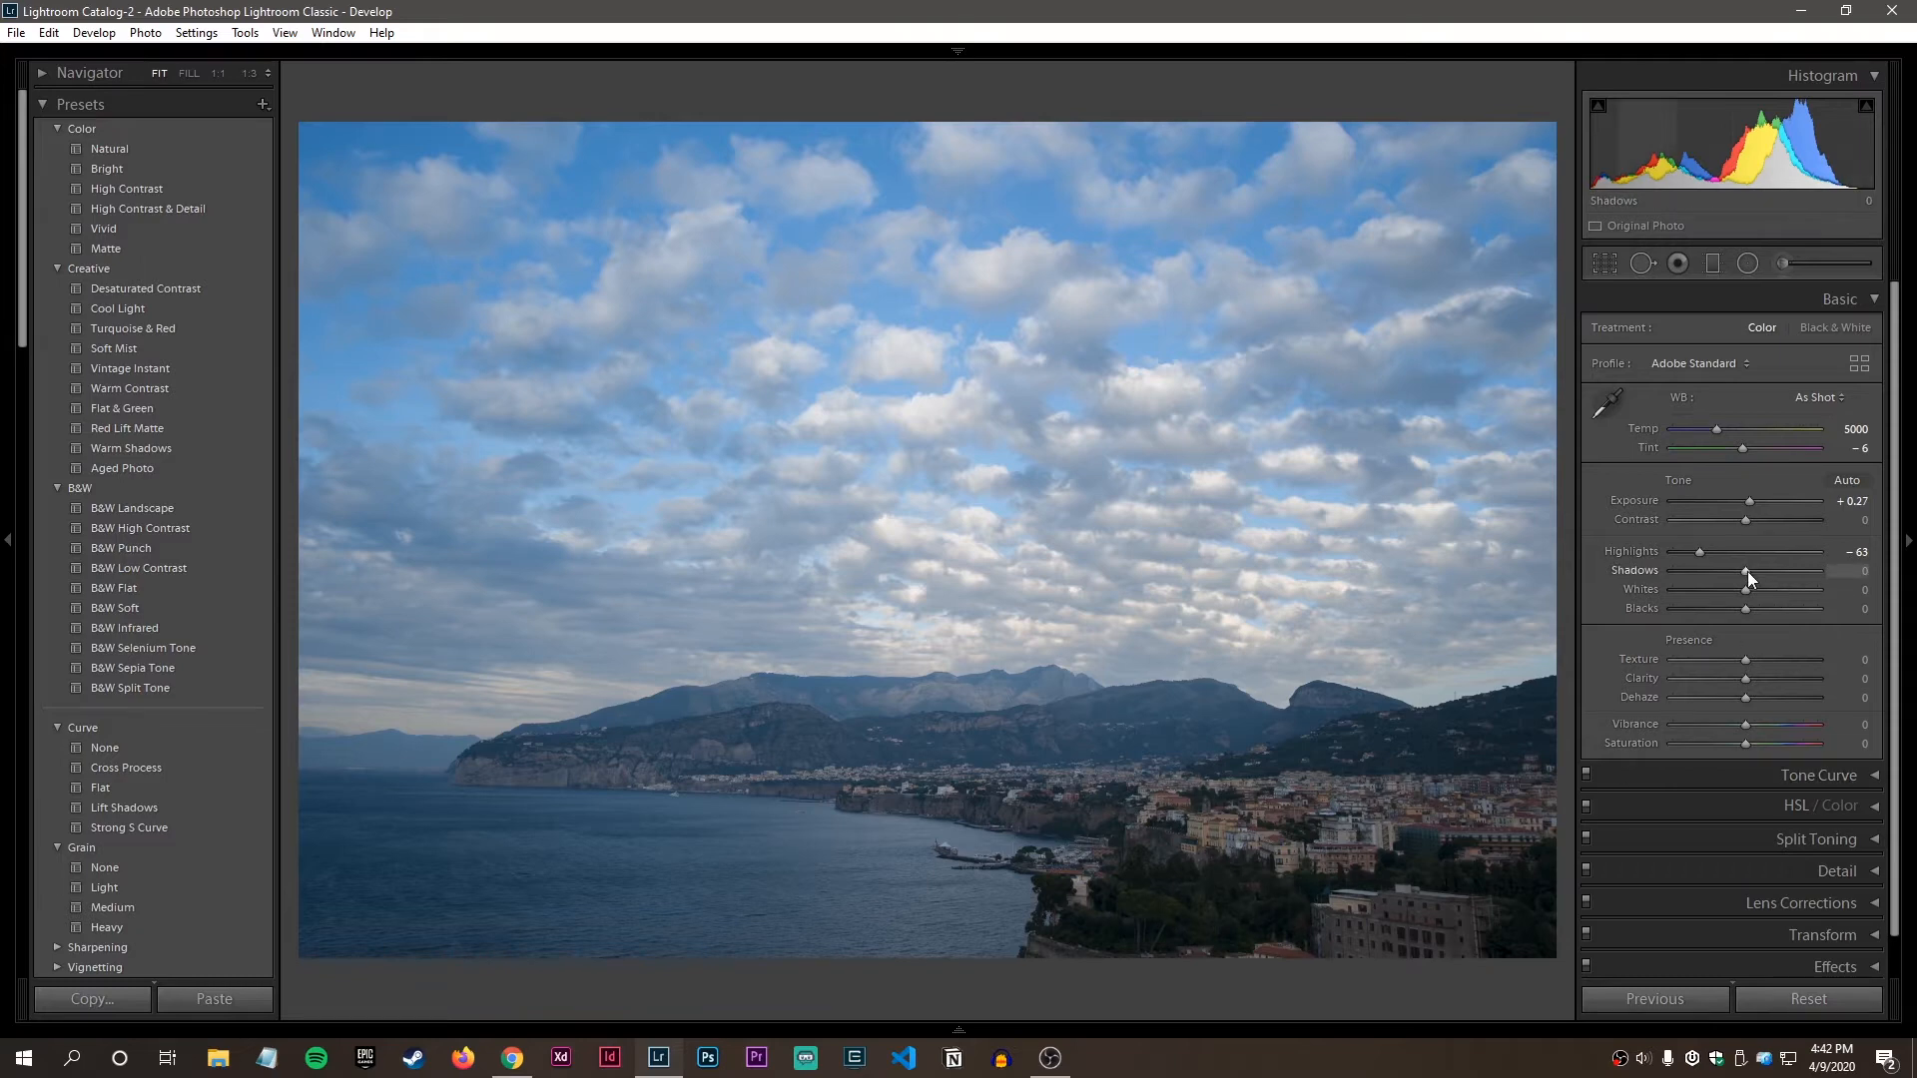
mouse_move(1773, 577)
mouse_down()
mouse_move(1825, 585)
mouse_move(1753, 575)
mouse_move(1794, 557)
mouse_move(1787, 572)
mouse_up()
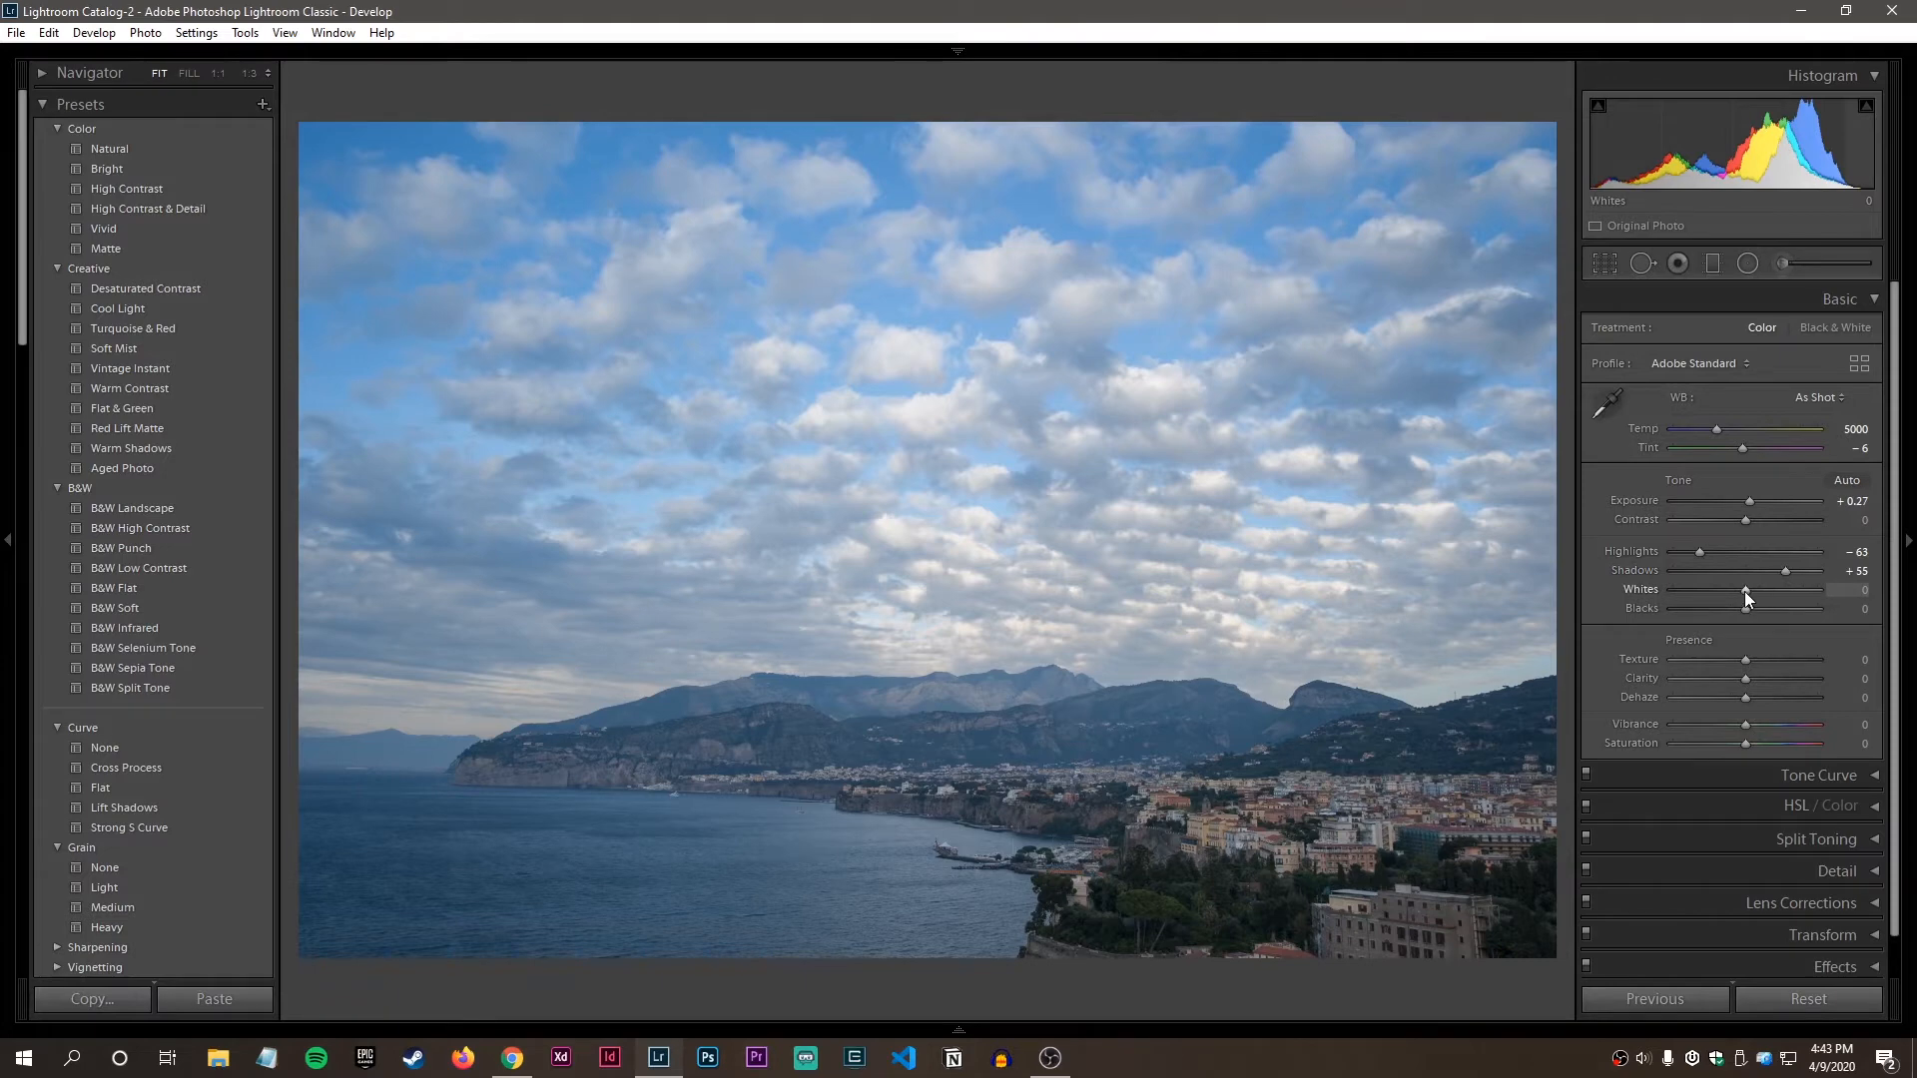
drag(1744, 592, 1717, 589)
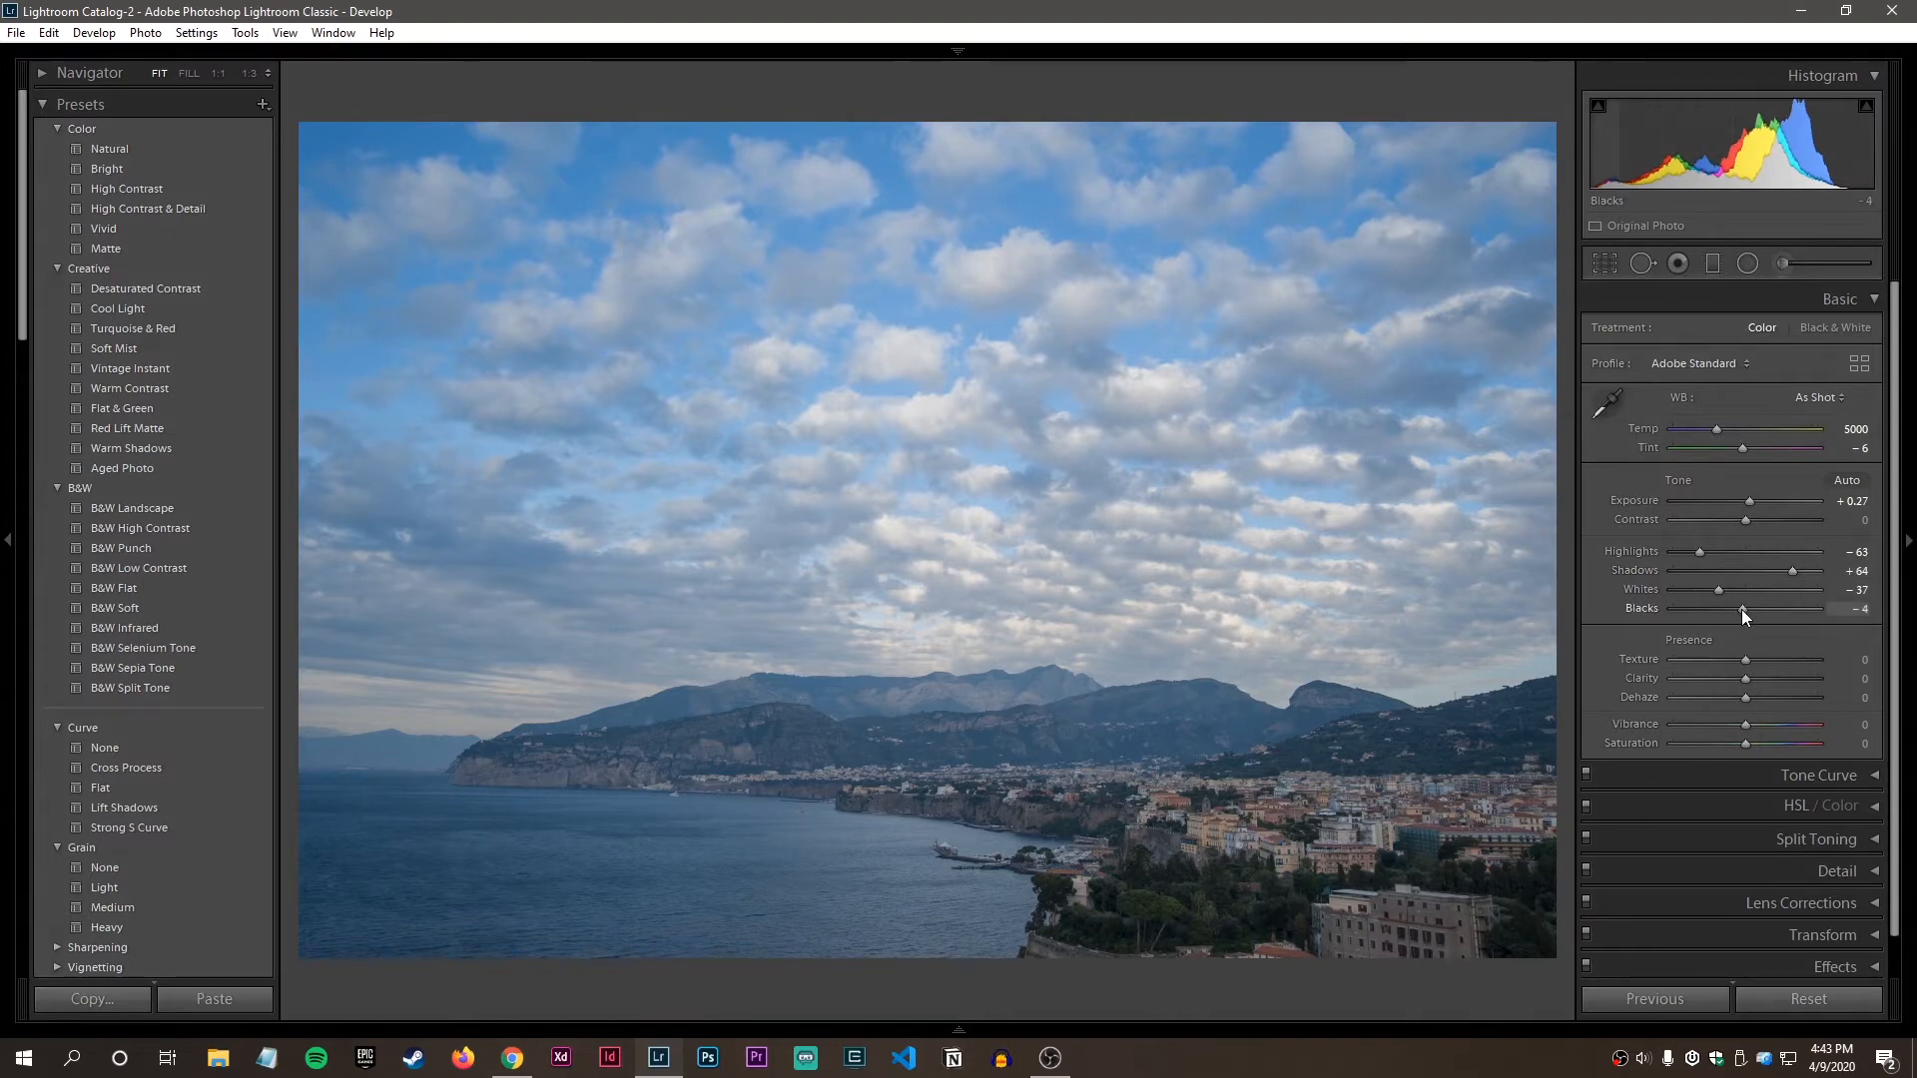
Lower the Blacks to −45 while checking the shadow clipping preview.
drag(1742, 610, 1717, 610)
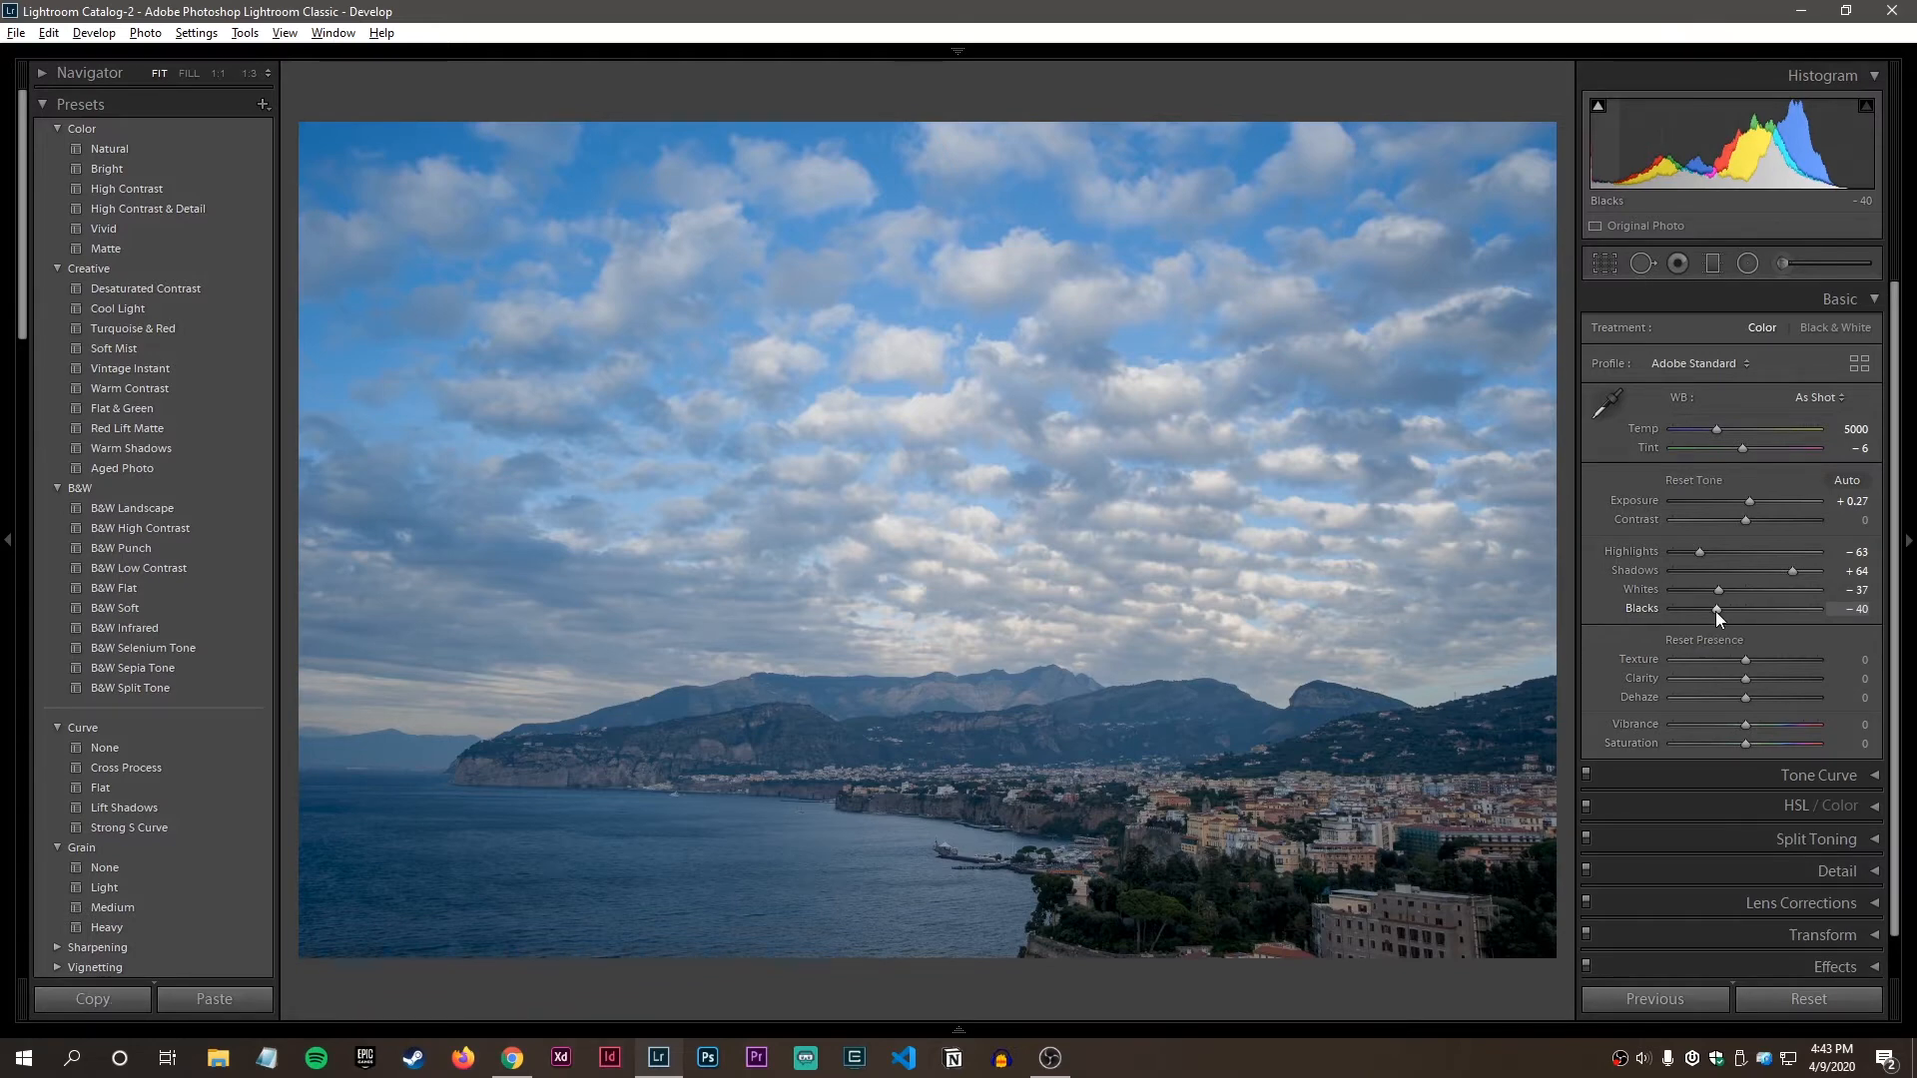
alt+click(1715, 609)
mouse_move(1714, 611)
mouse_down()
mouse_move(1698, 610)
mouse_move(1717, 605)
mouse_up()
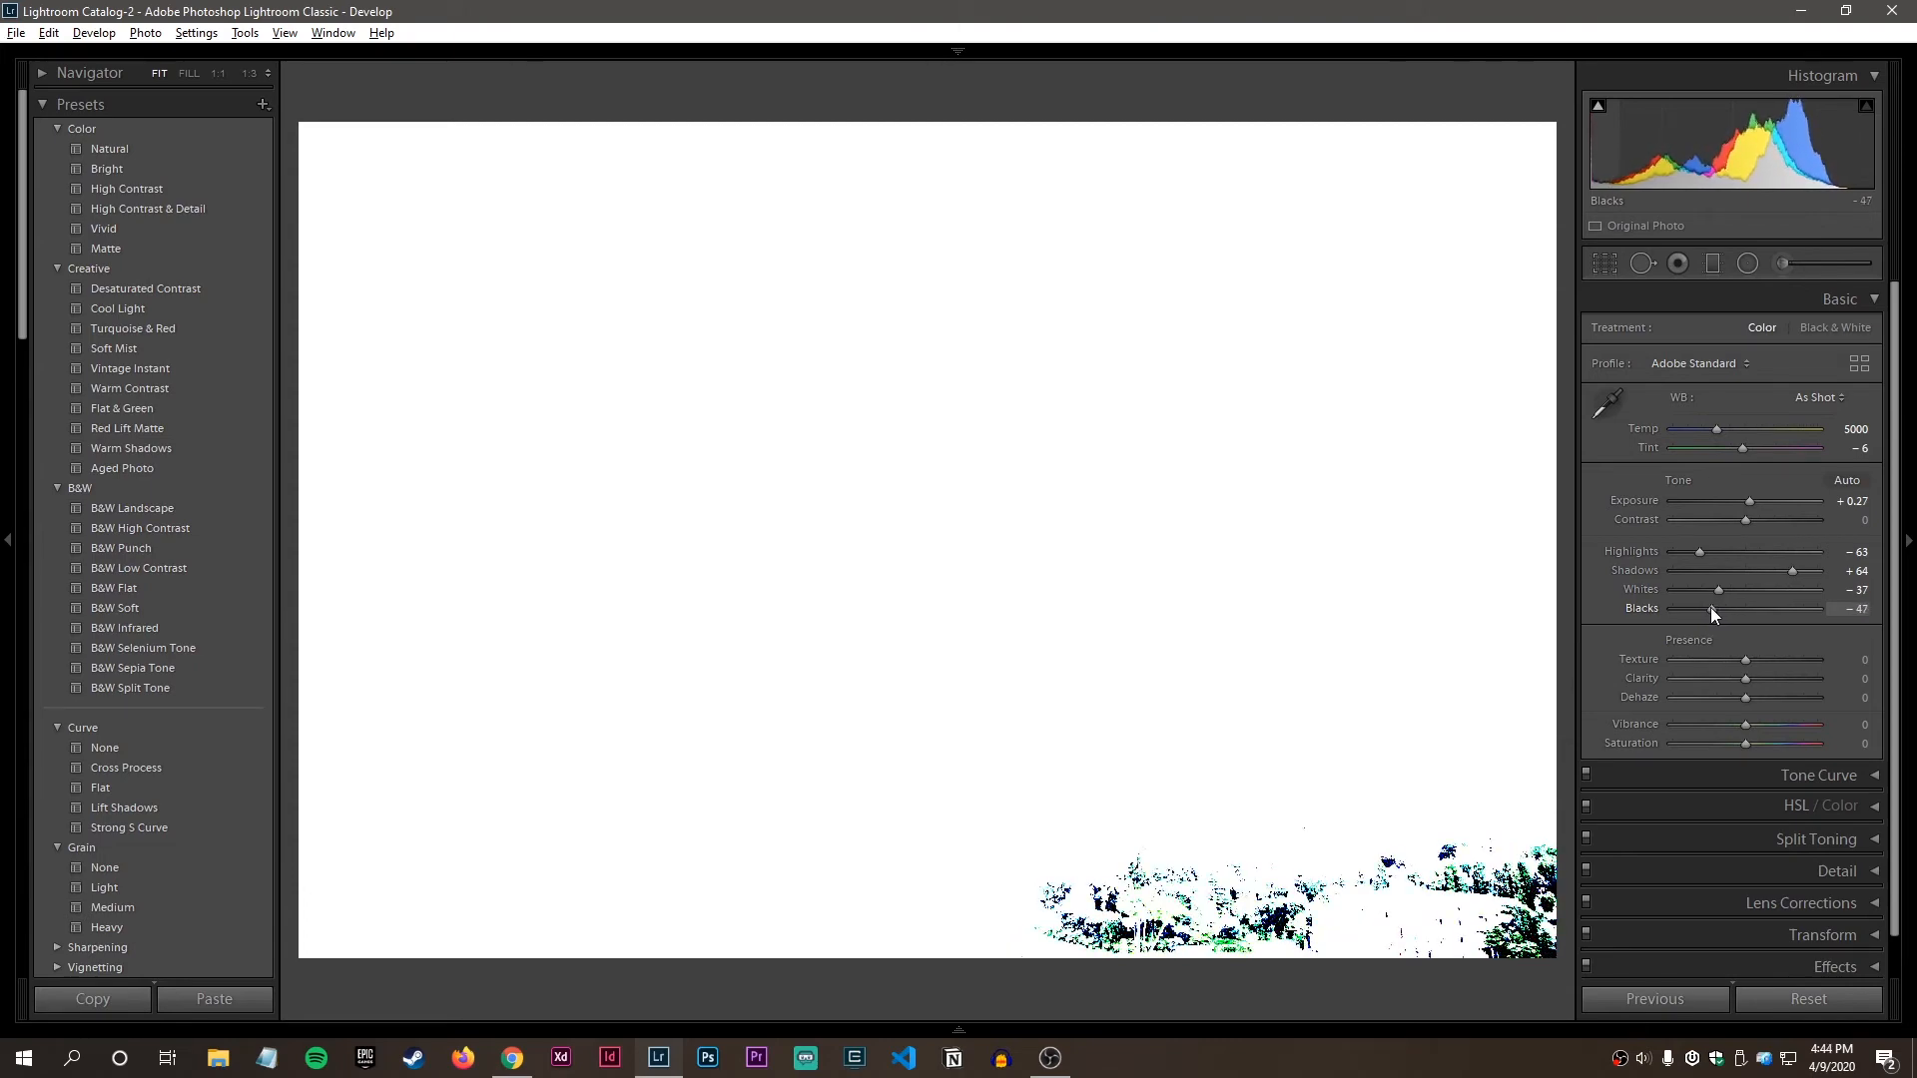
drag(1714, 610, 1710, 607)
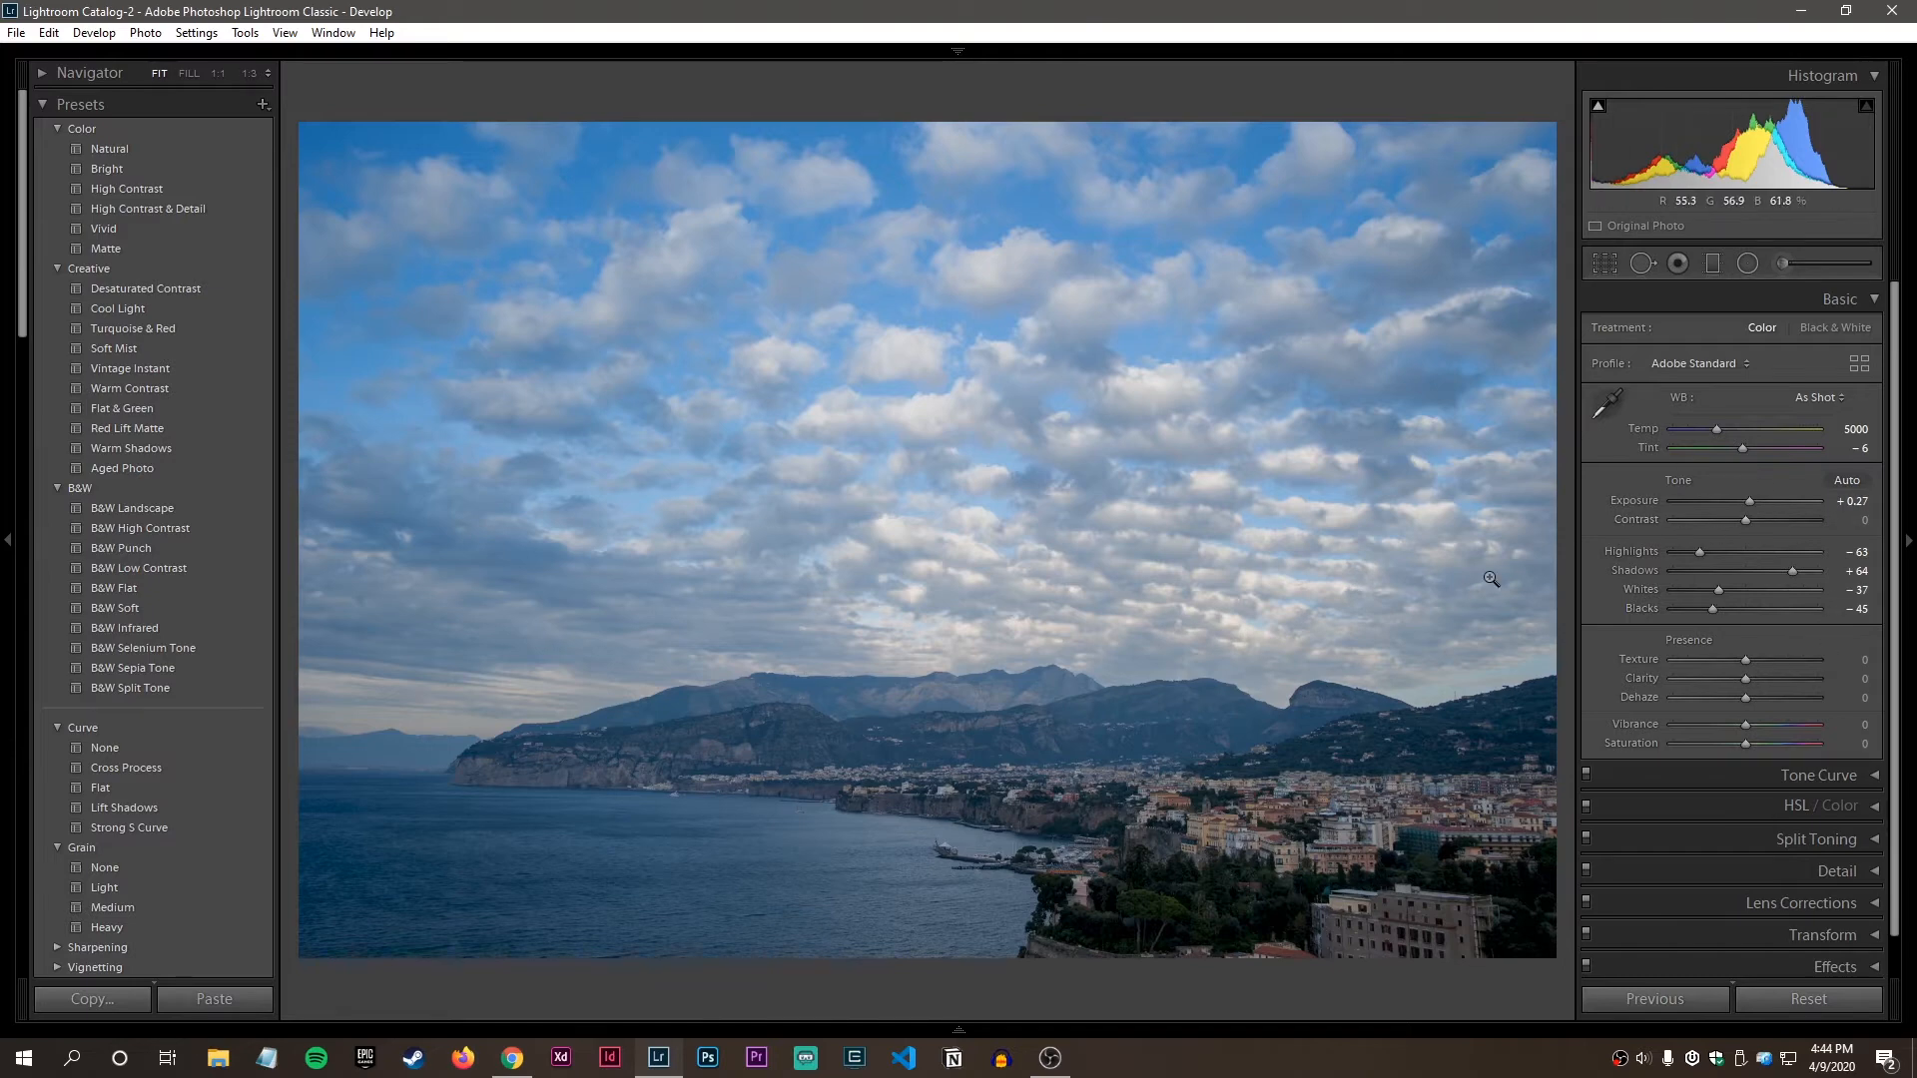
Compare the edited photo with its before view several times.
key(backslash)
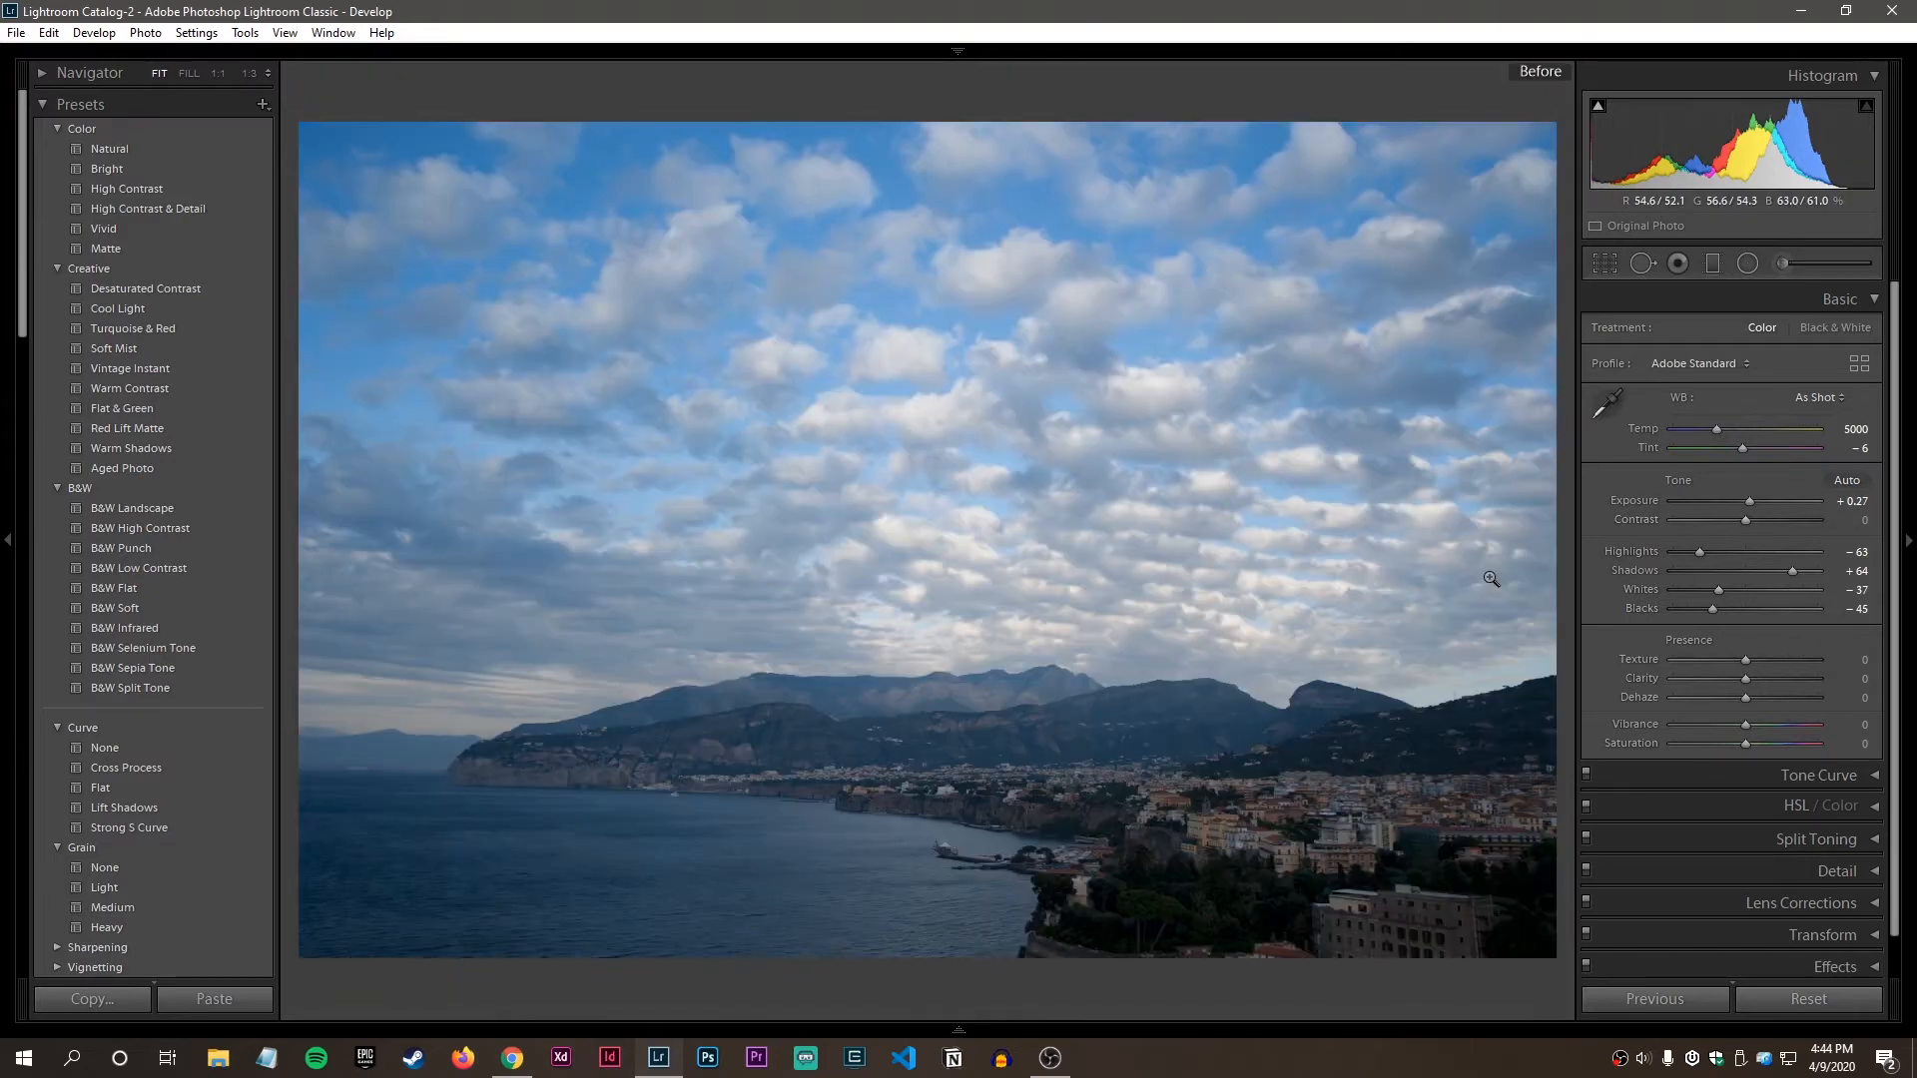
key(backslash)
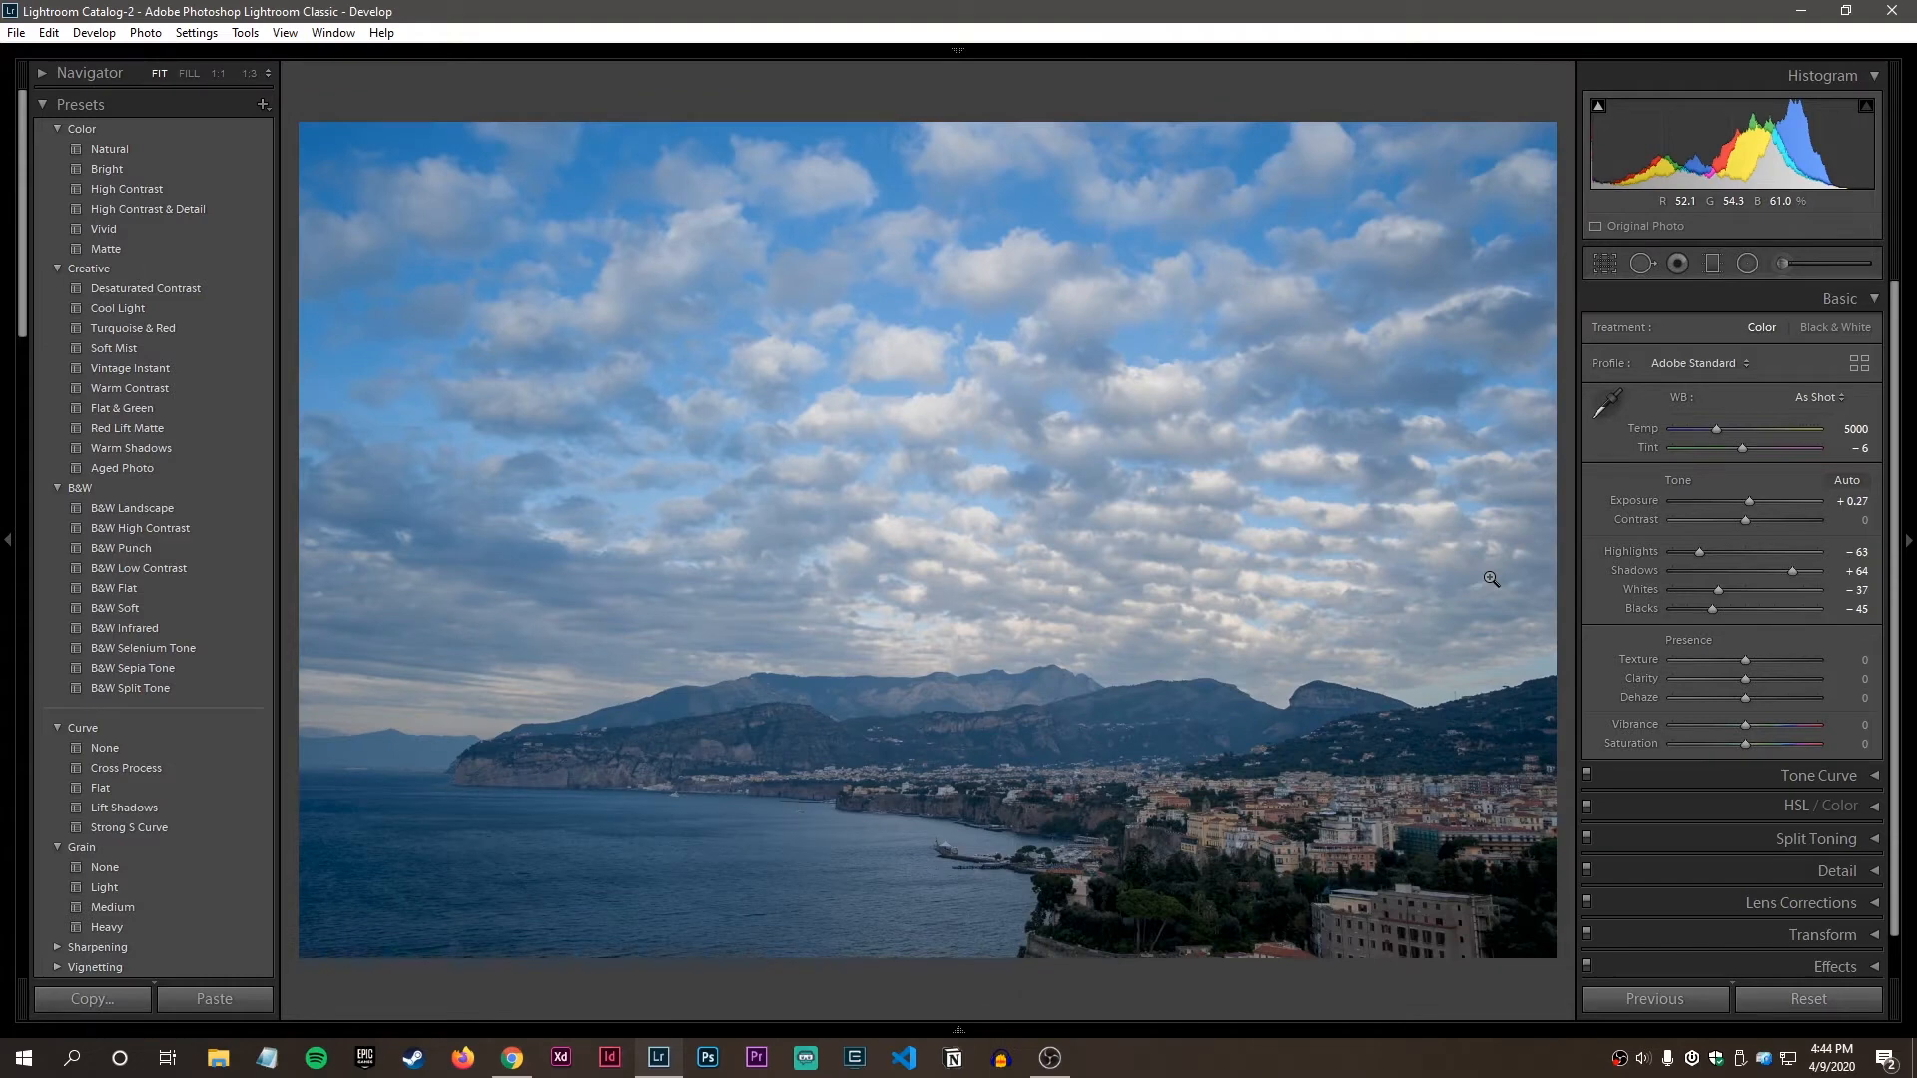
key(backslash)
key(backslash)
key(backslash)
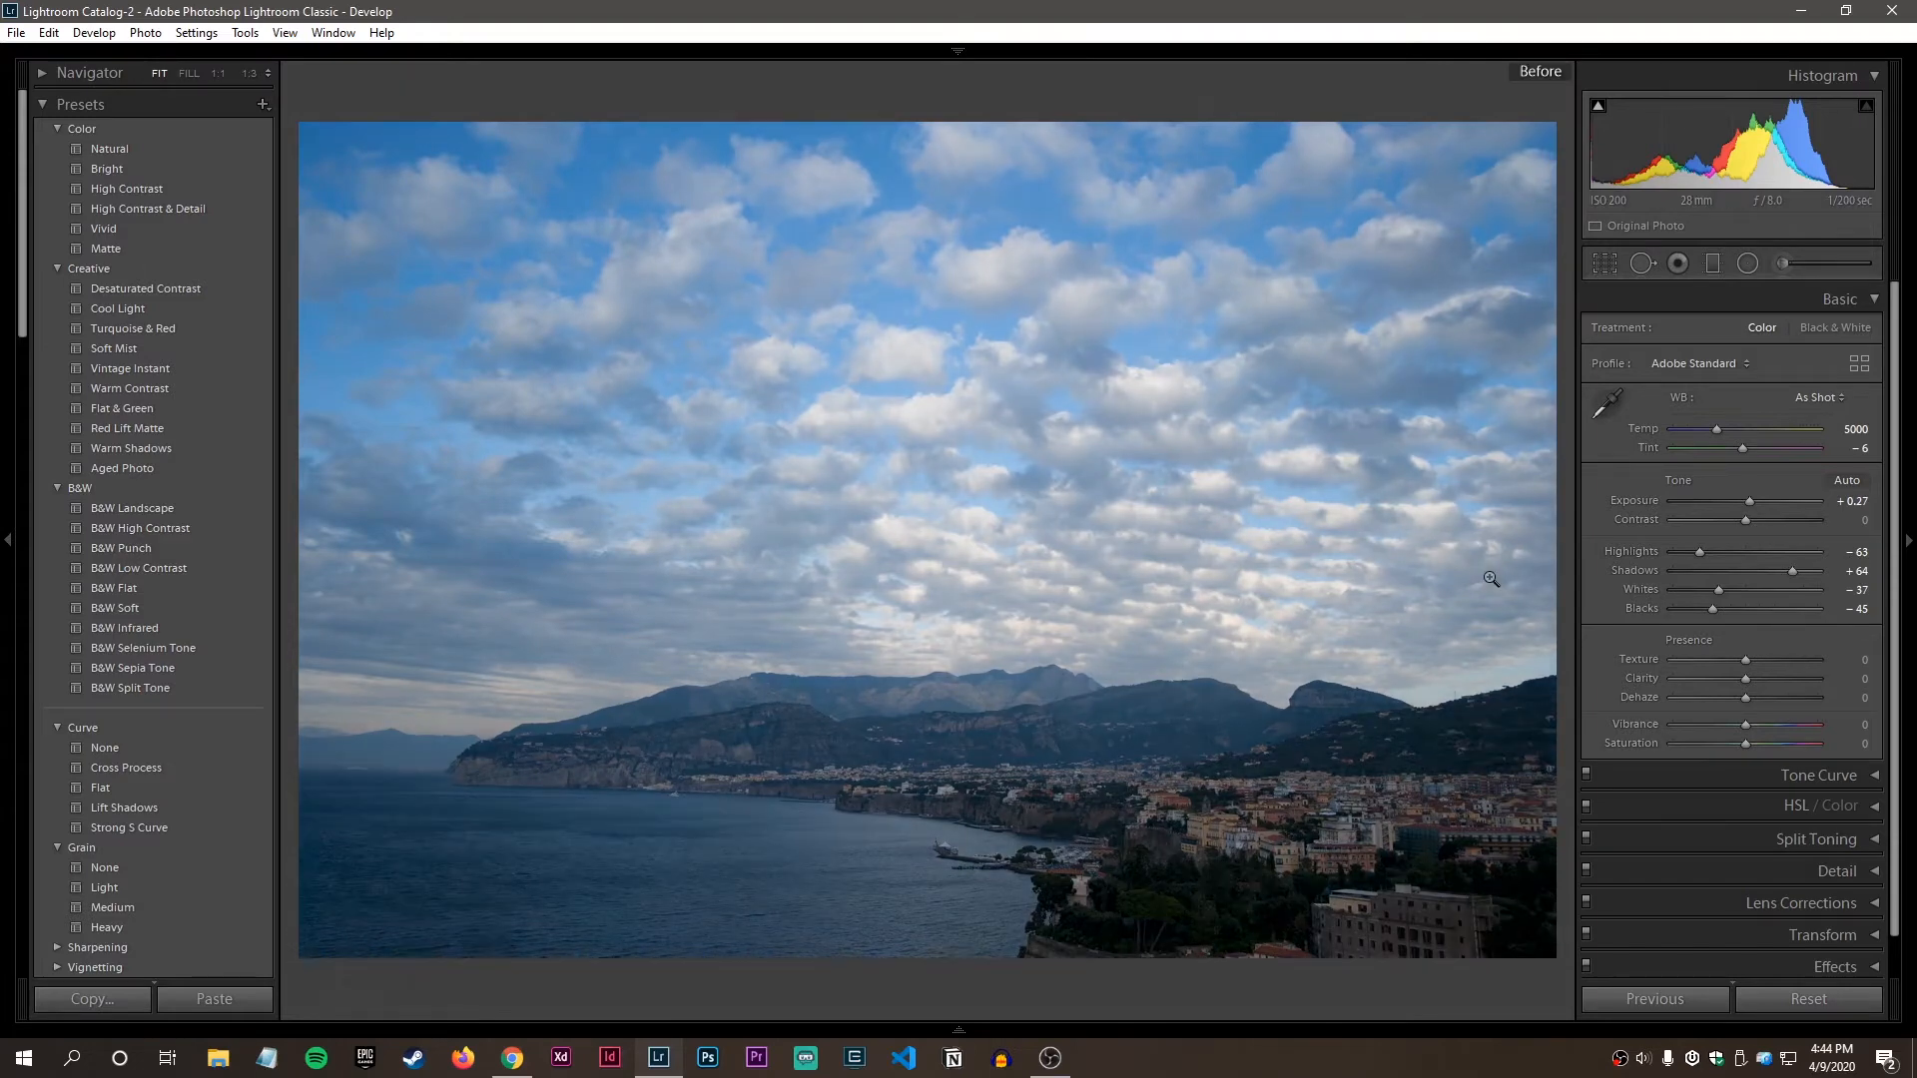
Toggle the before view of the coastal photo repeatedly to judge the tonal edits.
key(backslash)
key(backslash)
key(backslash)
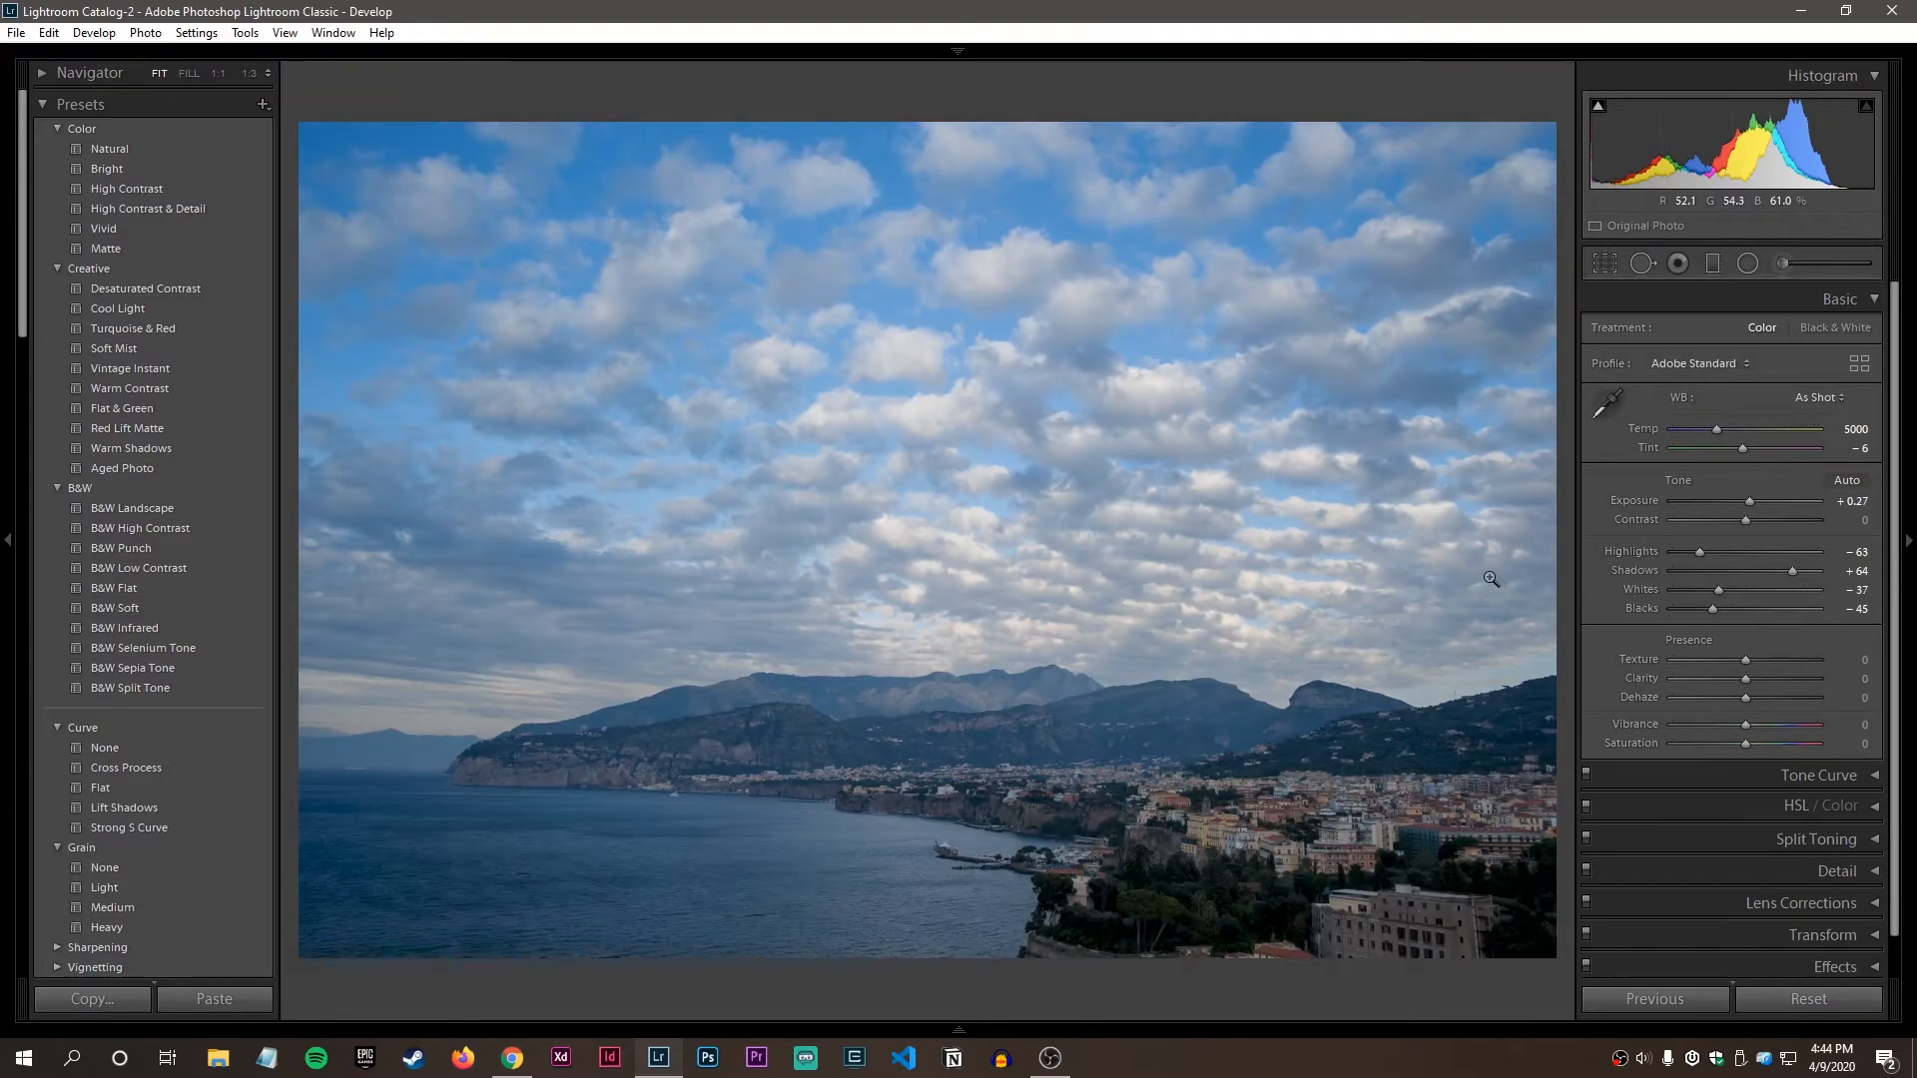
key(backslash)
key(backslash)
key(backslash)
key(backslash)
Switch to the harbor town photo and lower its Exposure to −0.69.
key(Right)
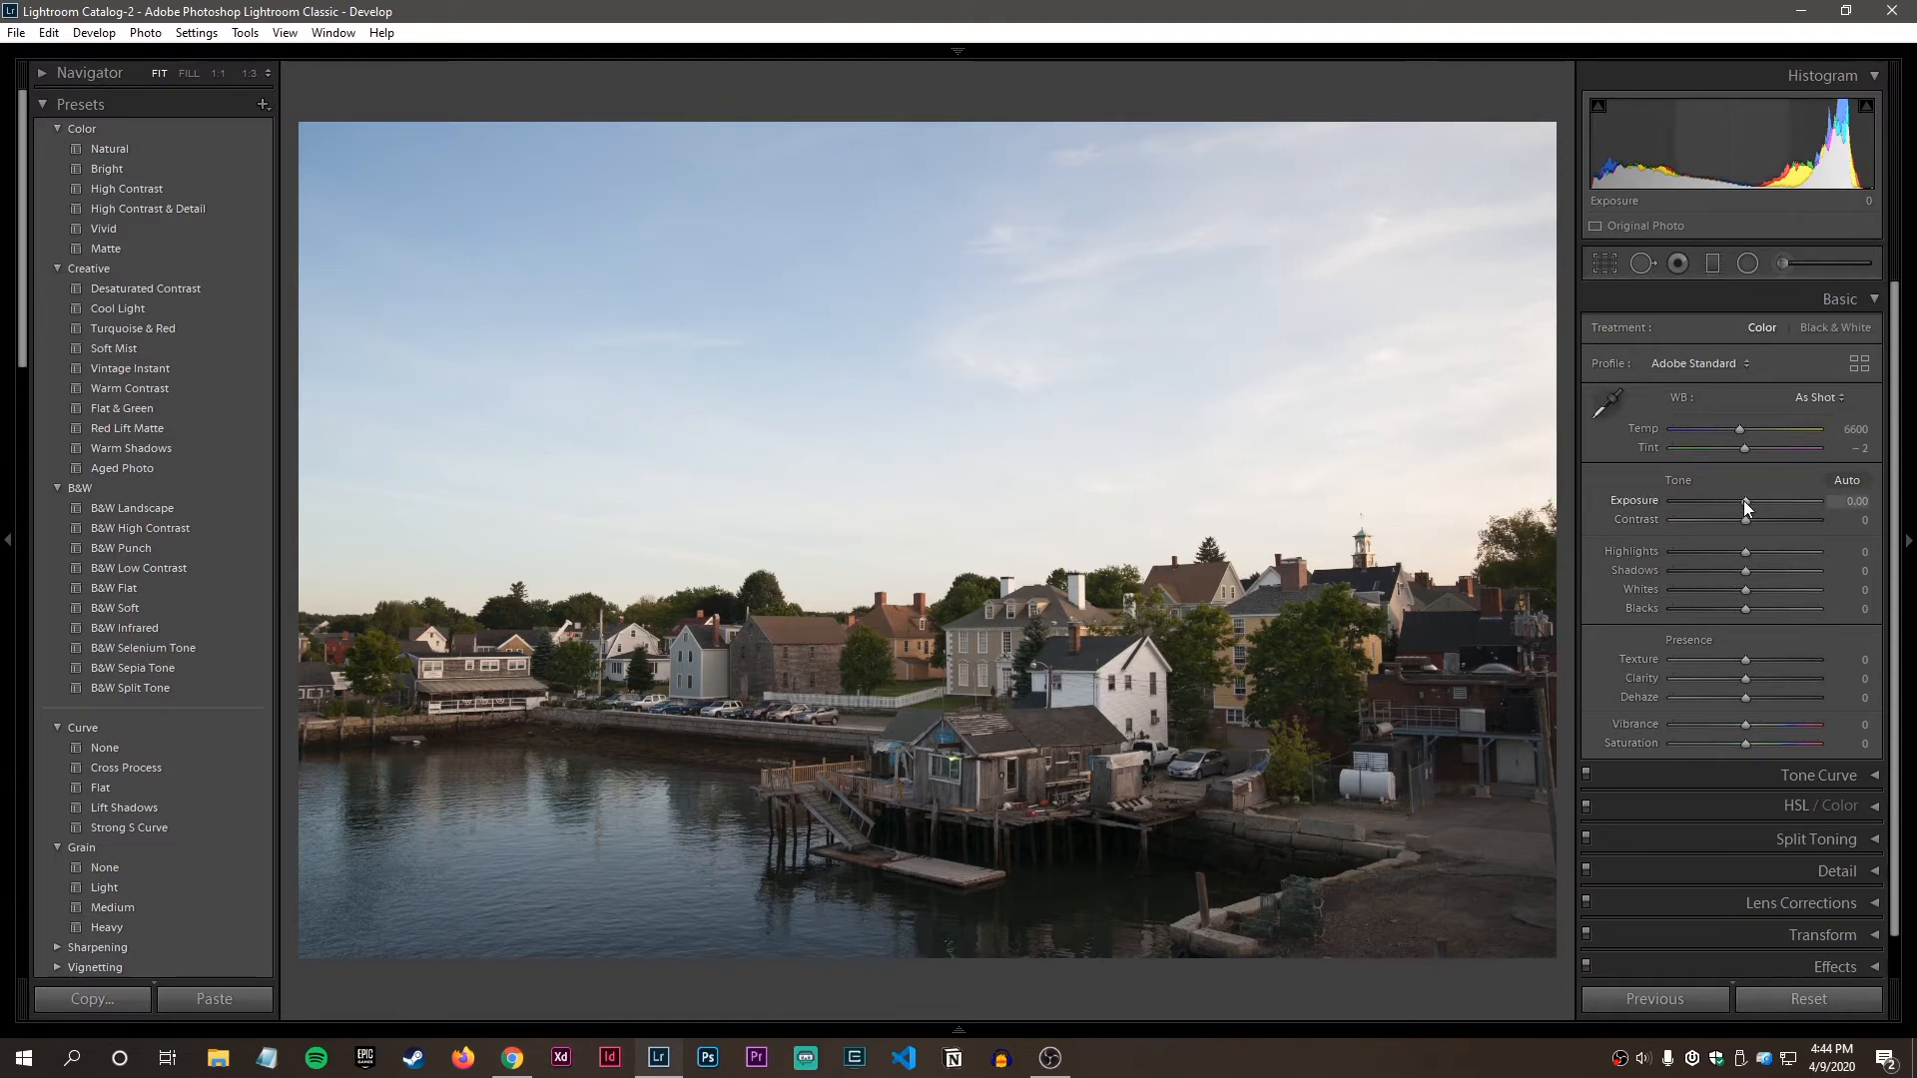
drag(1743, 500, 1740, 504)
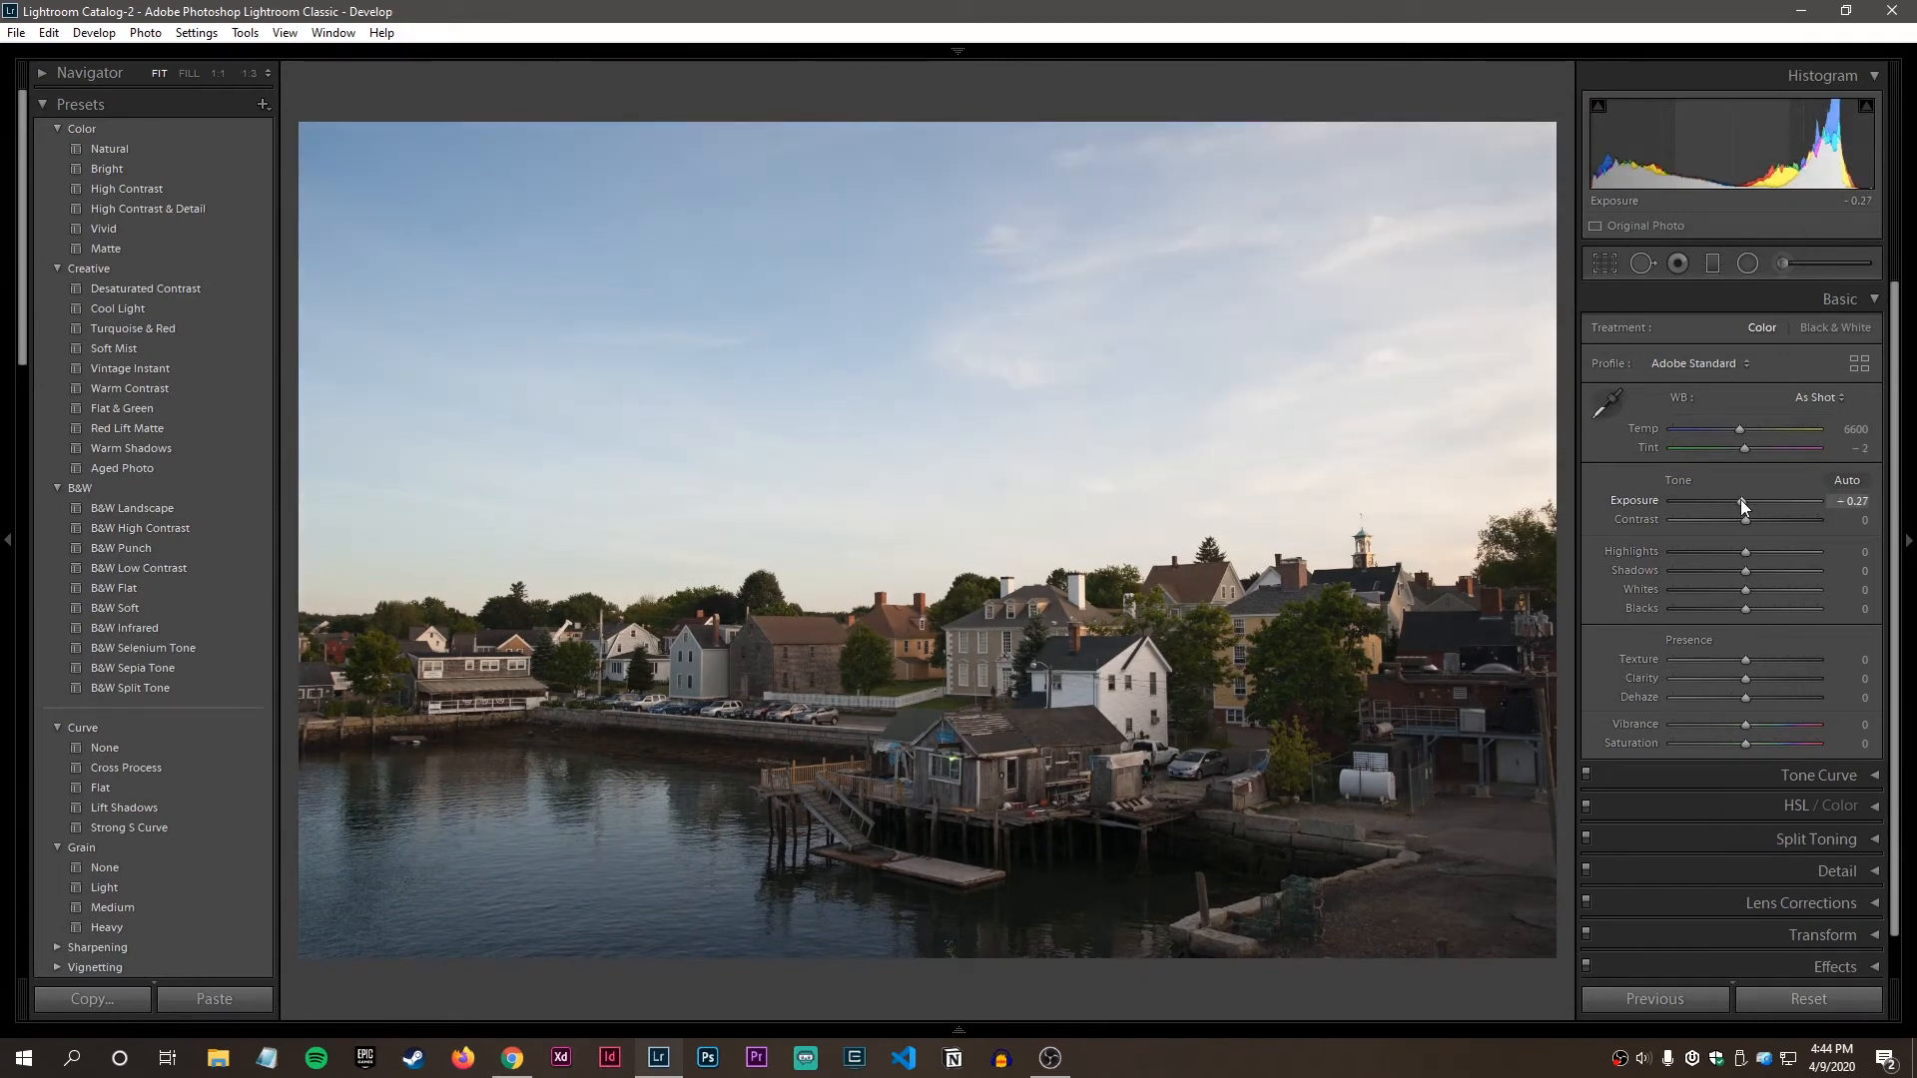
double_click(1741, 499)
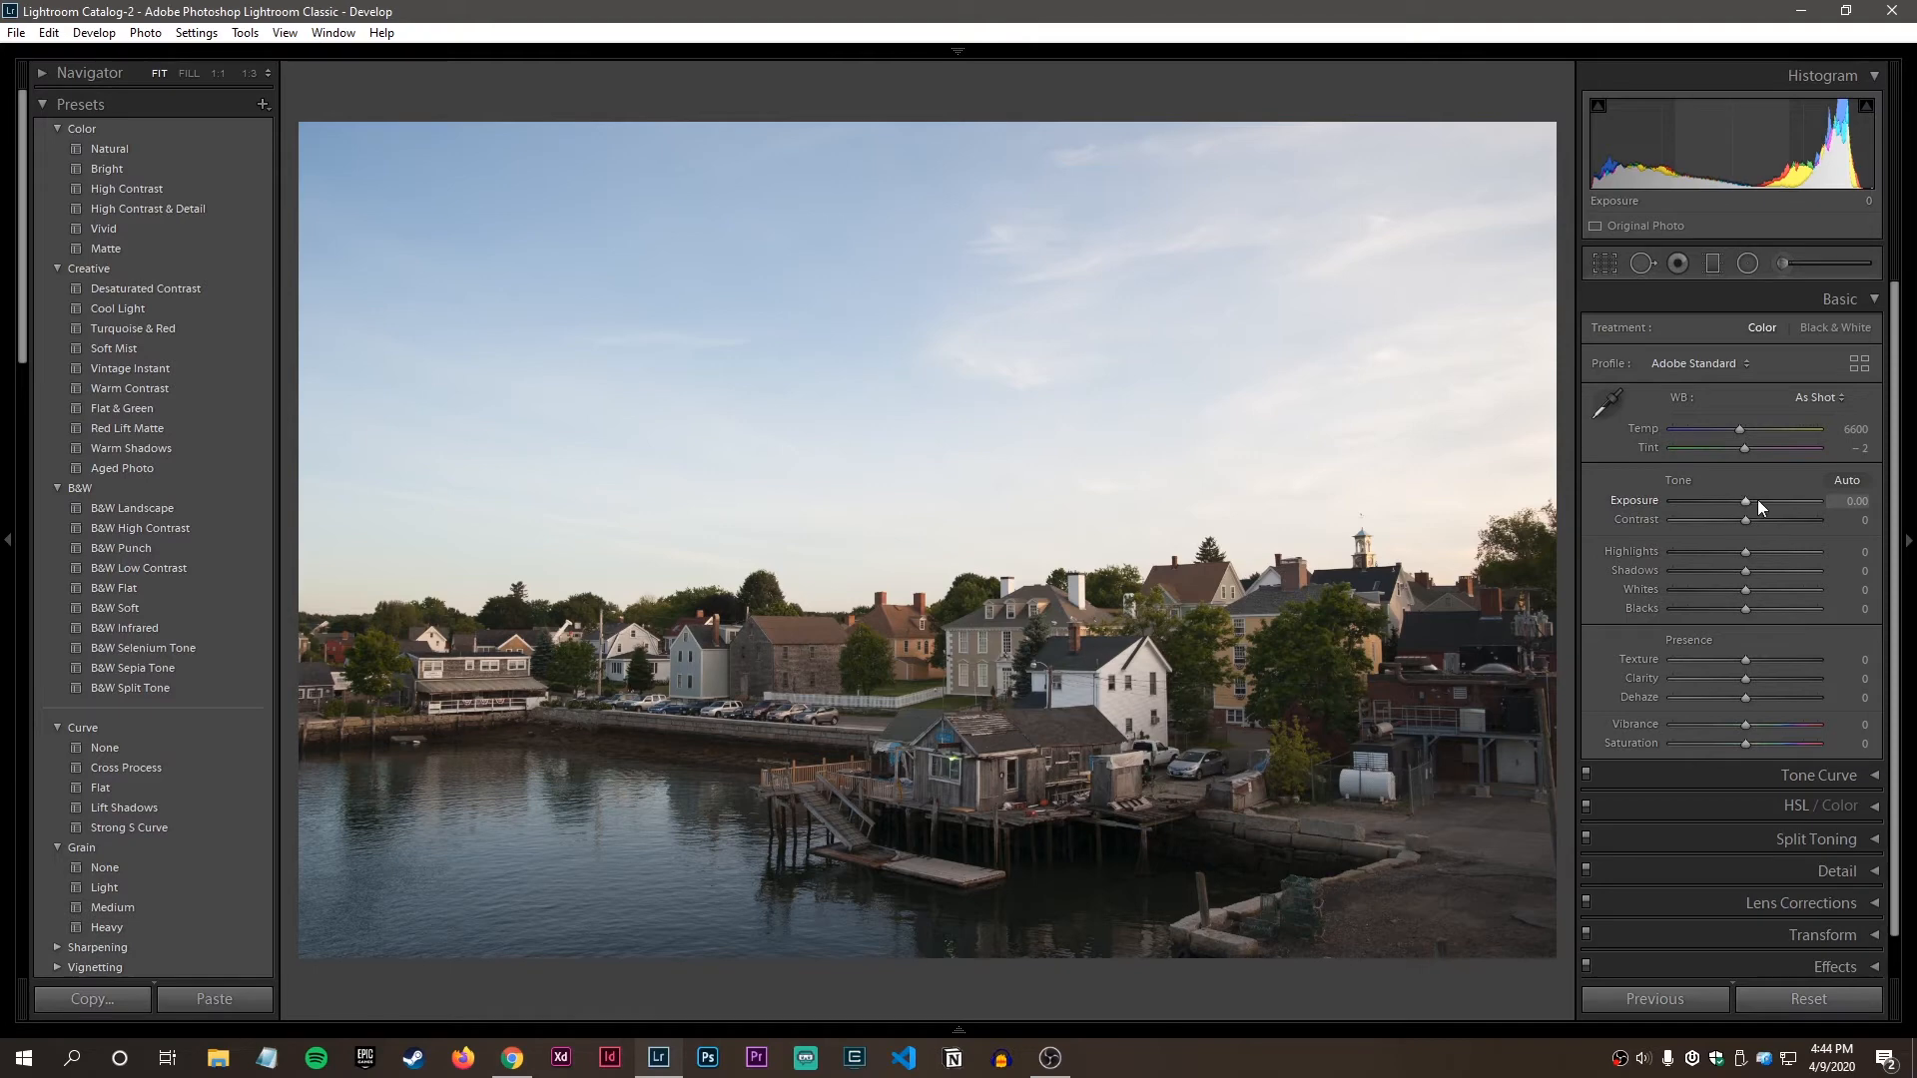
drag(1744, 500, 1734, 498)
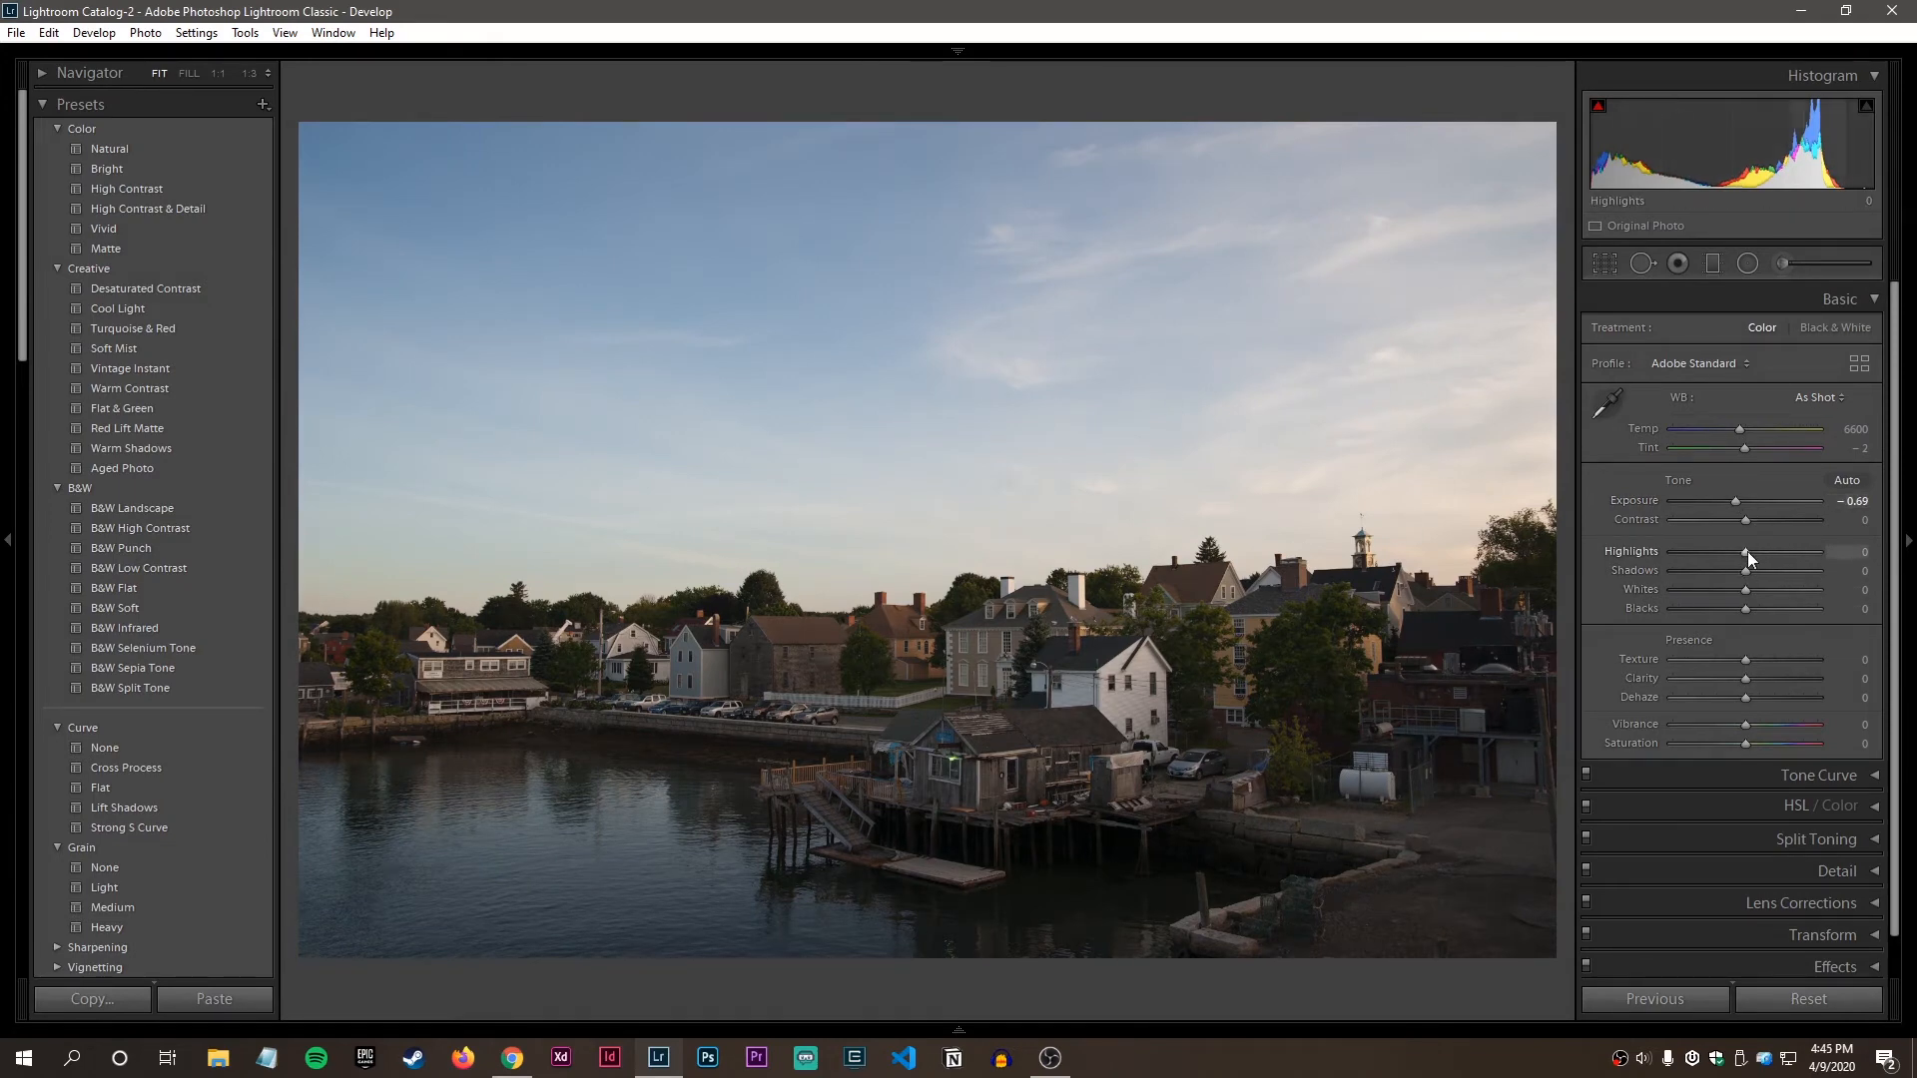
Set the harbor photo's Highlights to −62, Shadows to +21 and Whites to −34.
drag(1745, 552, 1706, 548)
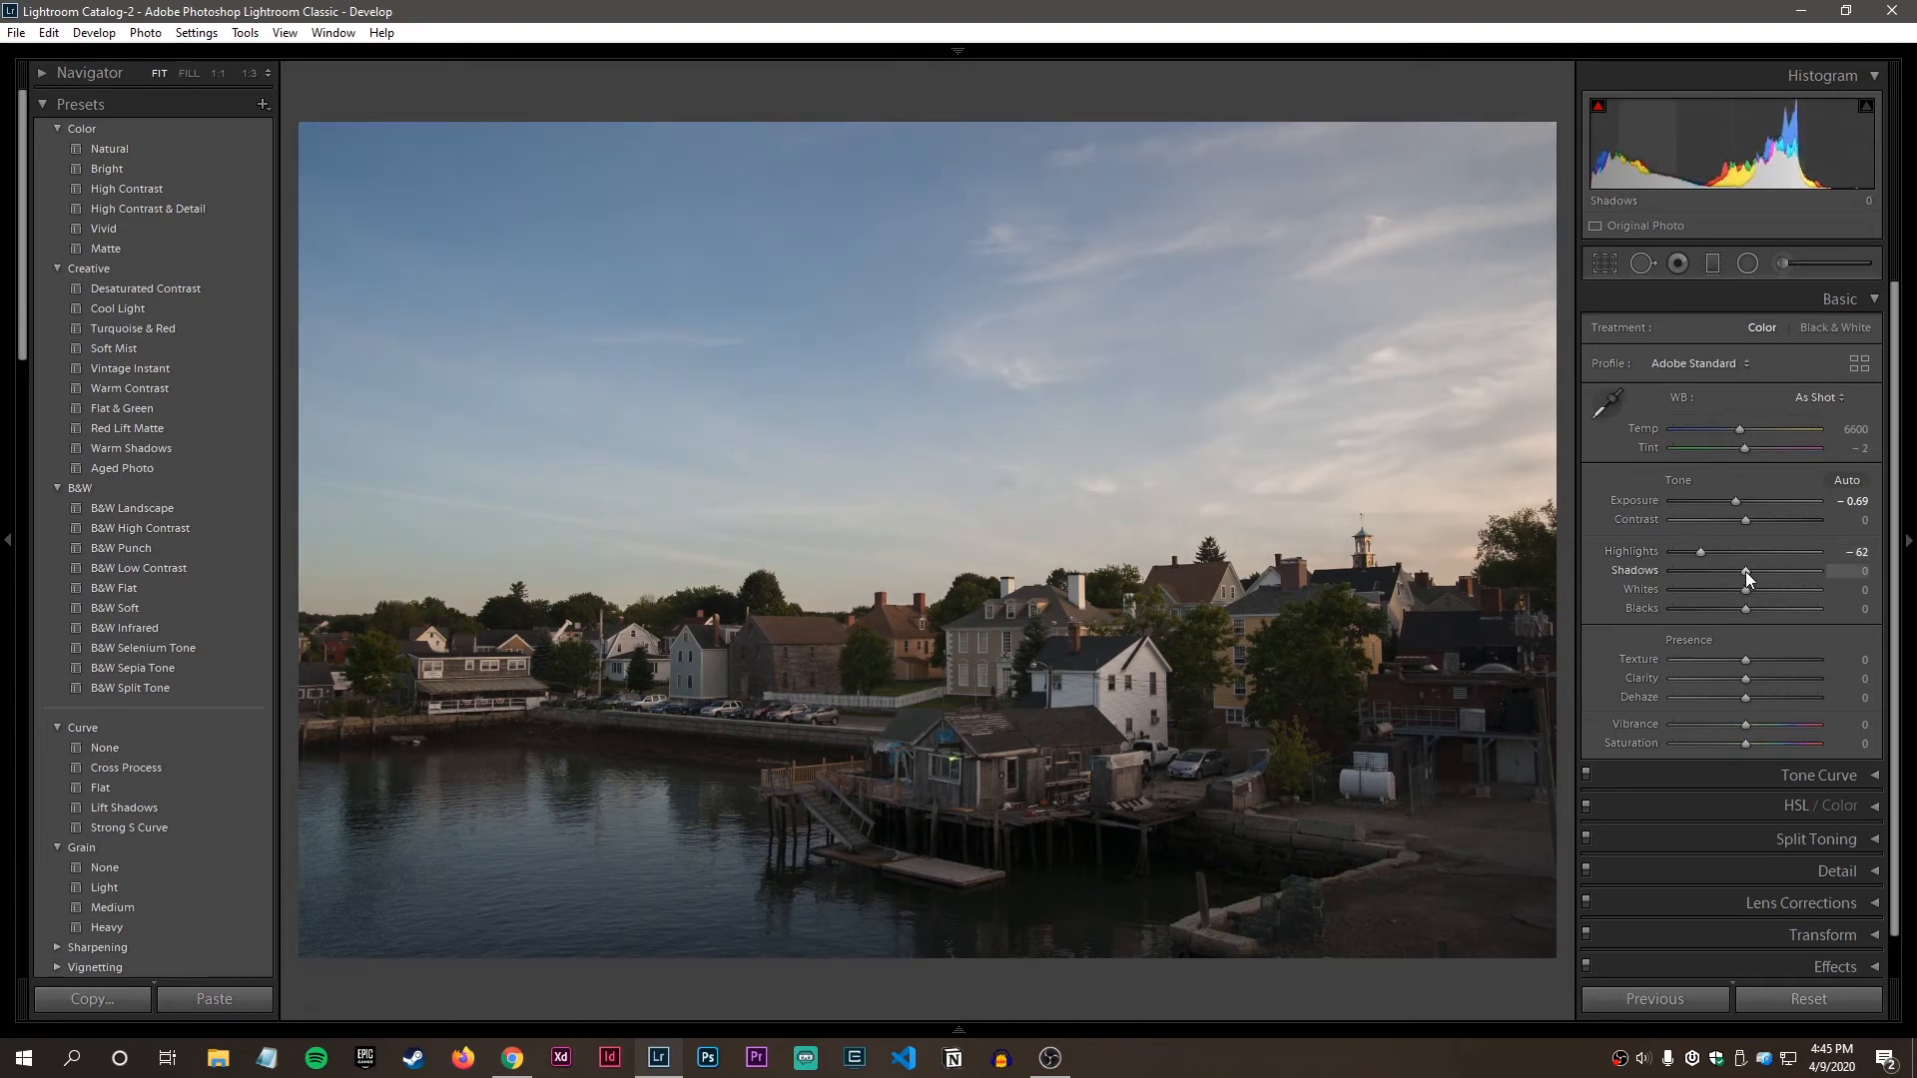
drag(1745, 570, 1756, 568)
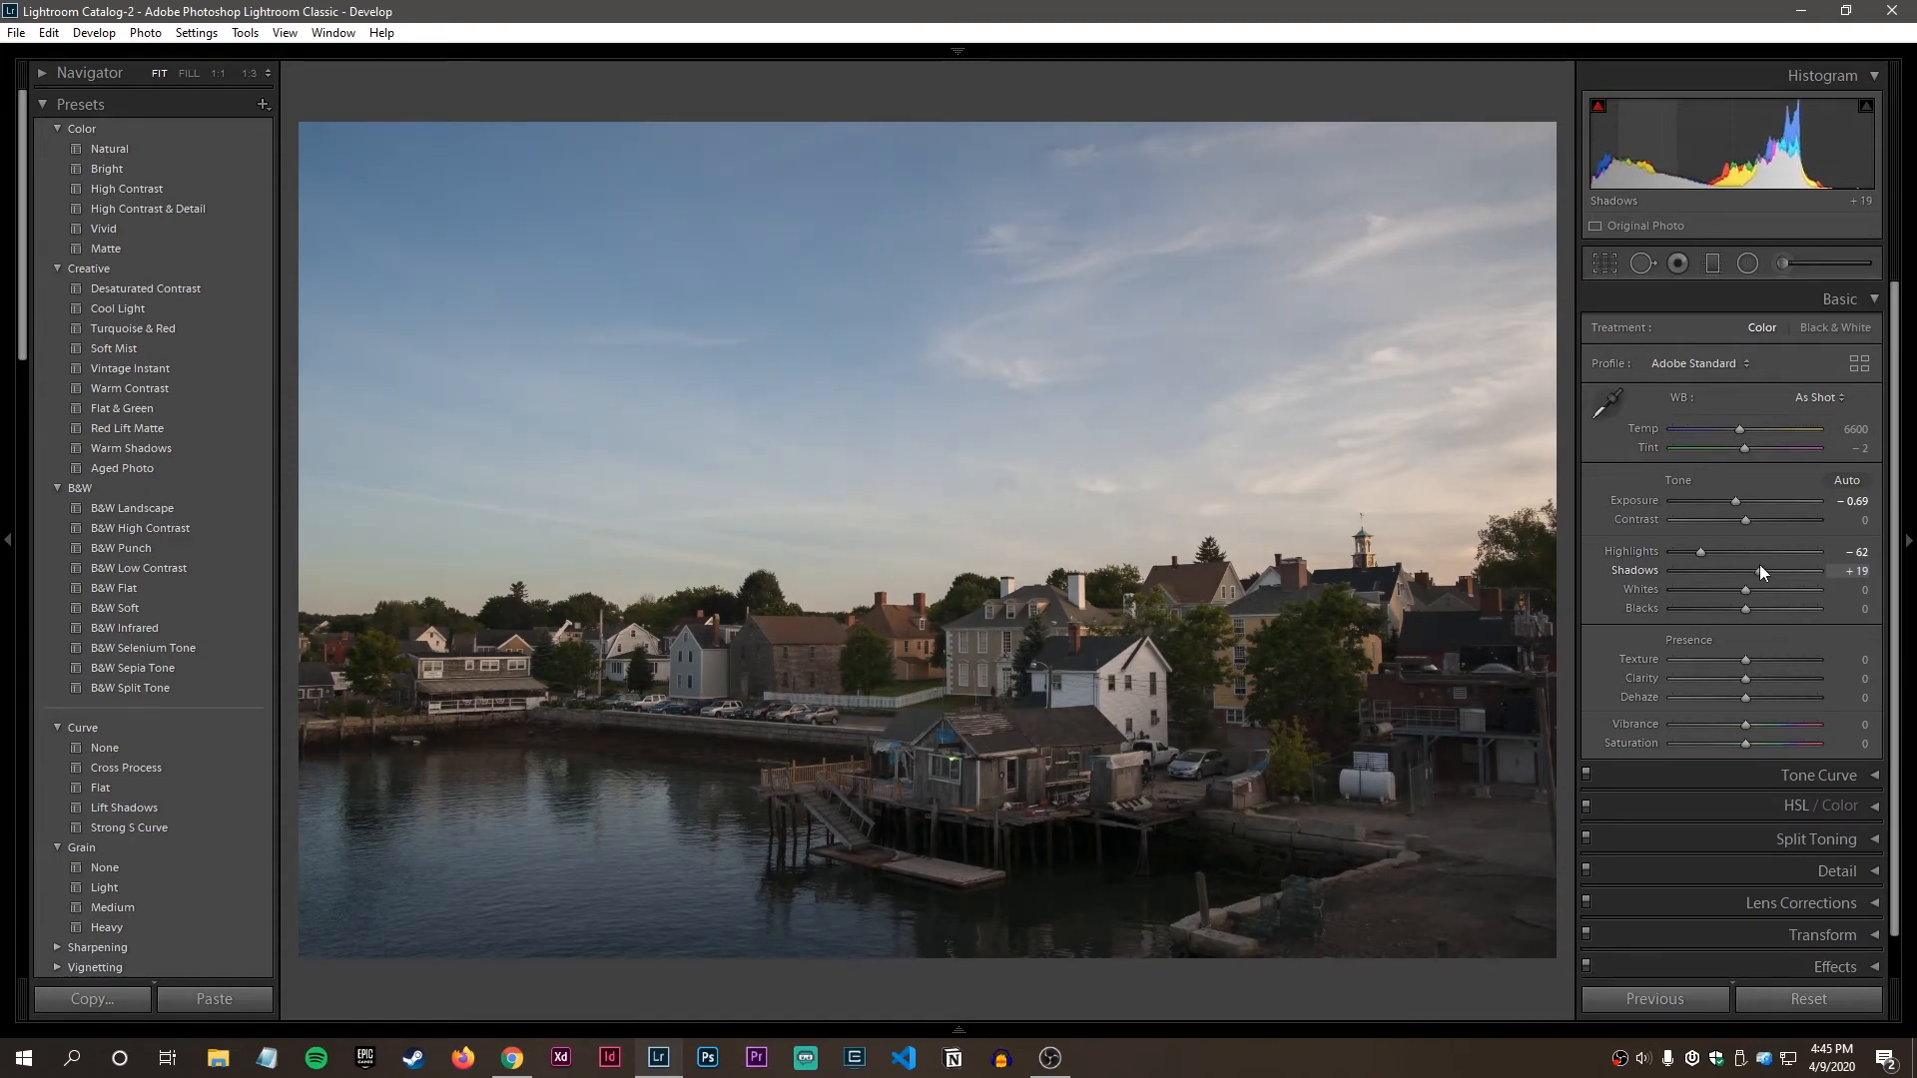
drag(1745, 589, 1717, 591)
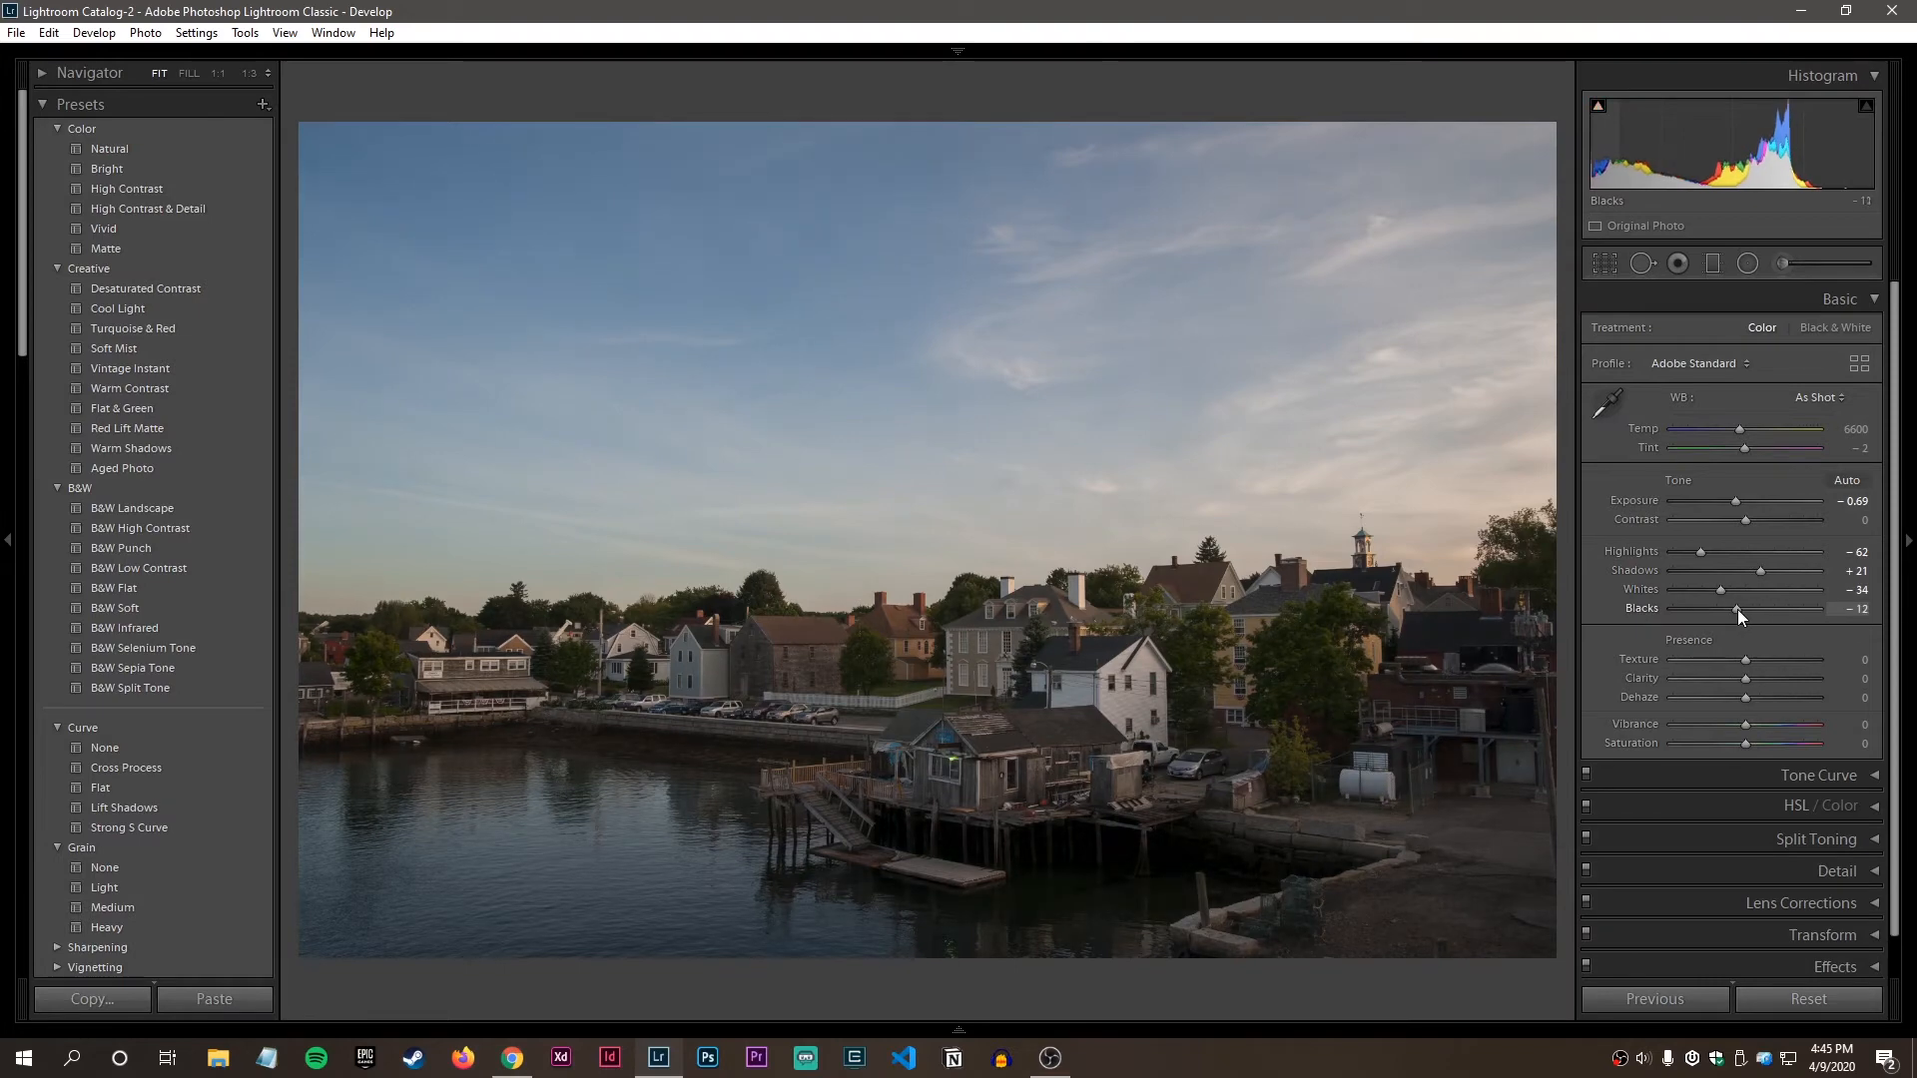
Lower the harbor photo's Blacks to −18 and reduce its Highlights further to −84.
drag(1734, 608, 1733, 606)
drag(1729, 611, 1736, 609)
drag(1734, 608, 1730, 608)
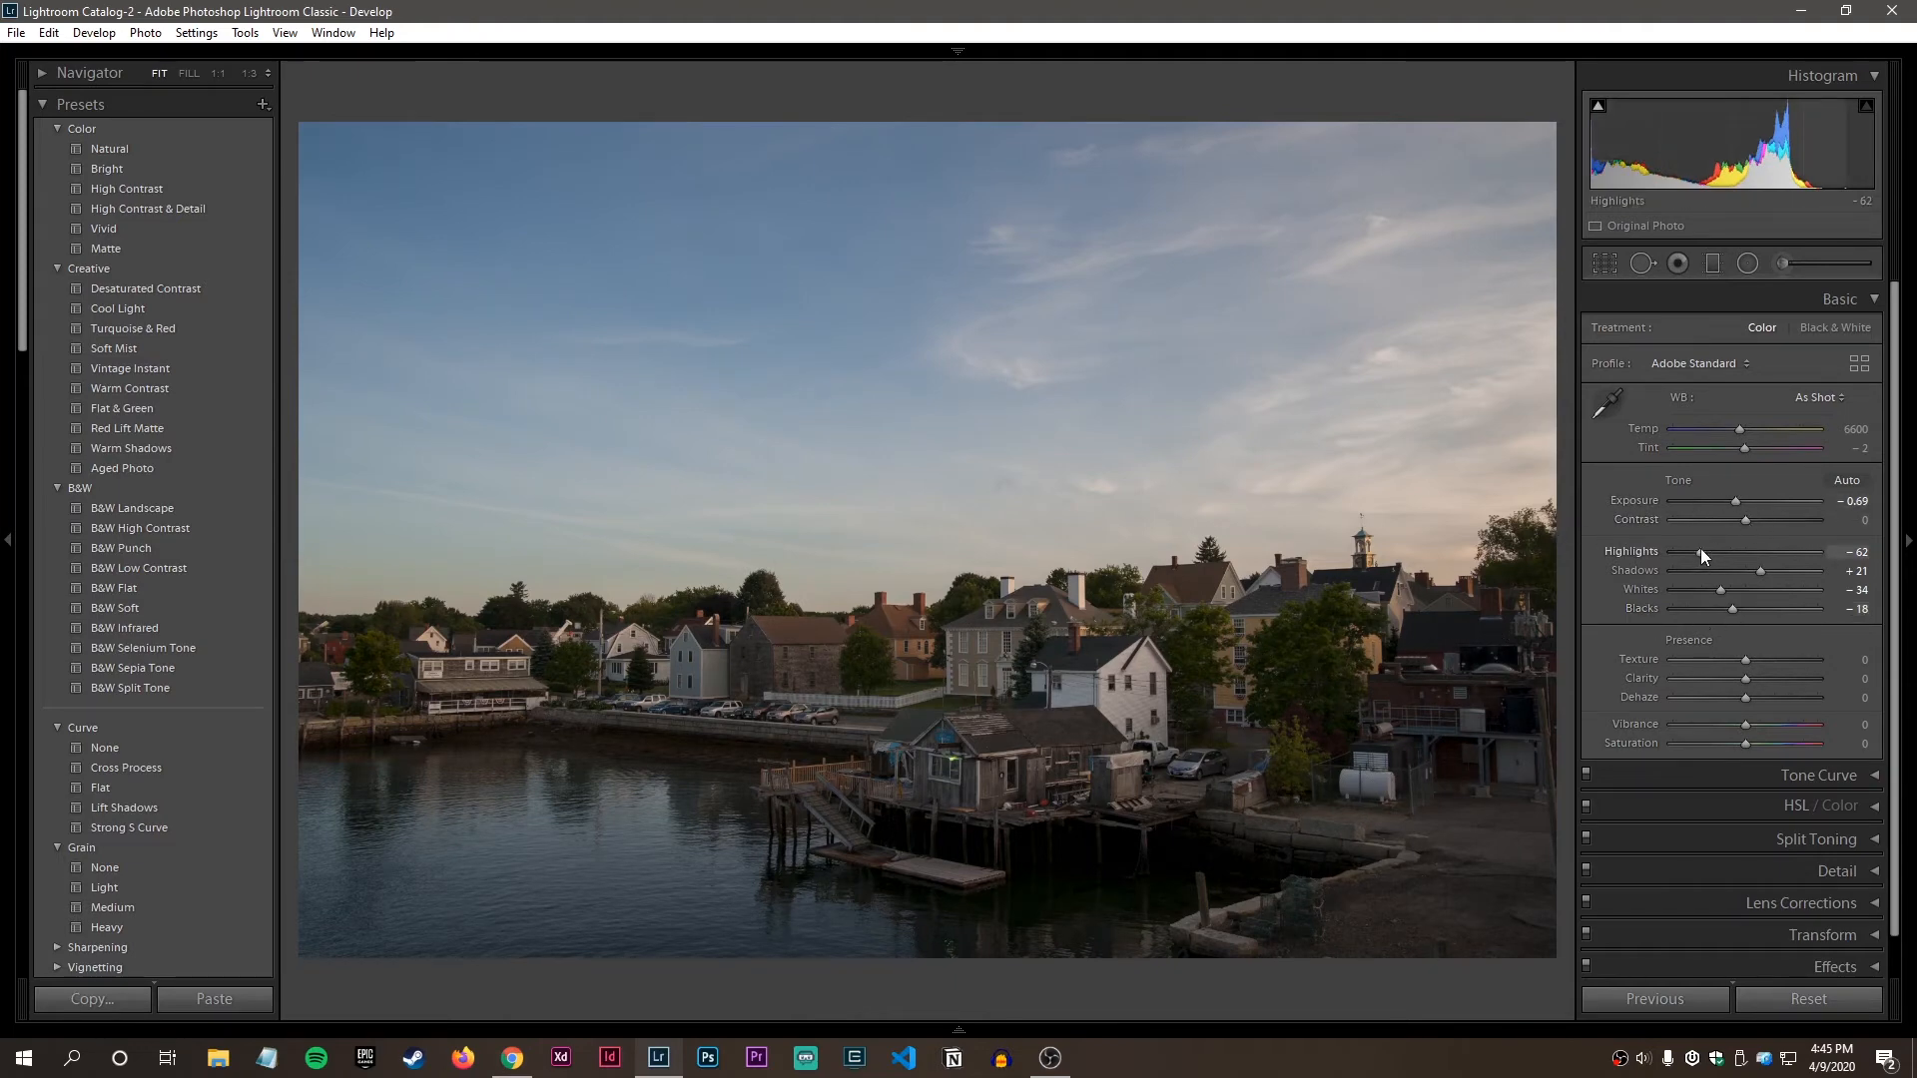
drag(1700, 548, 1685, 551)
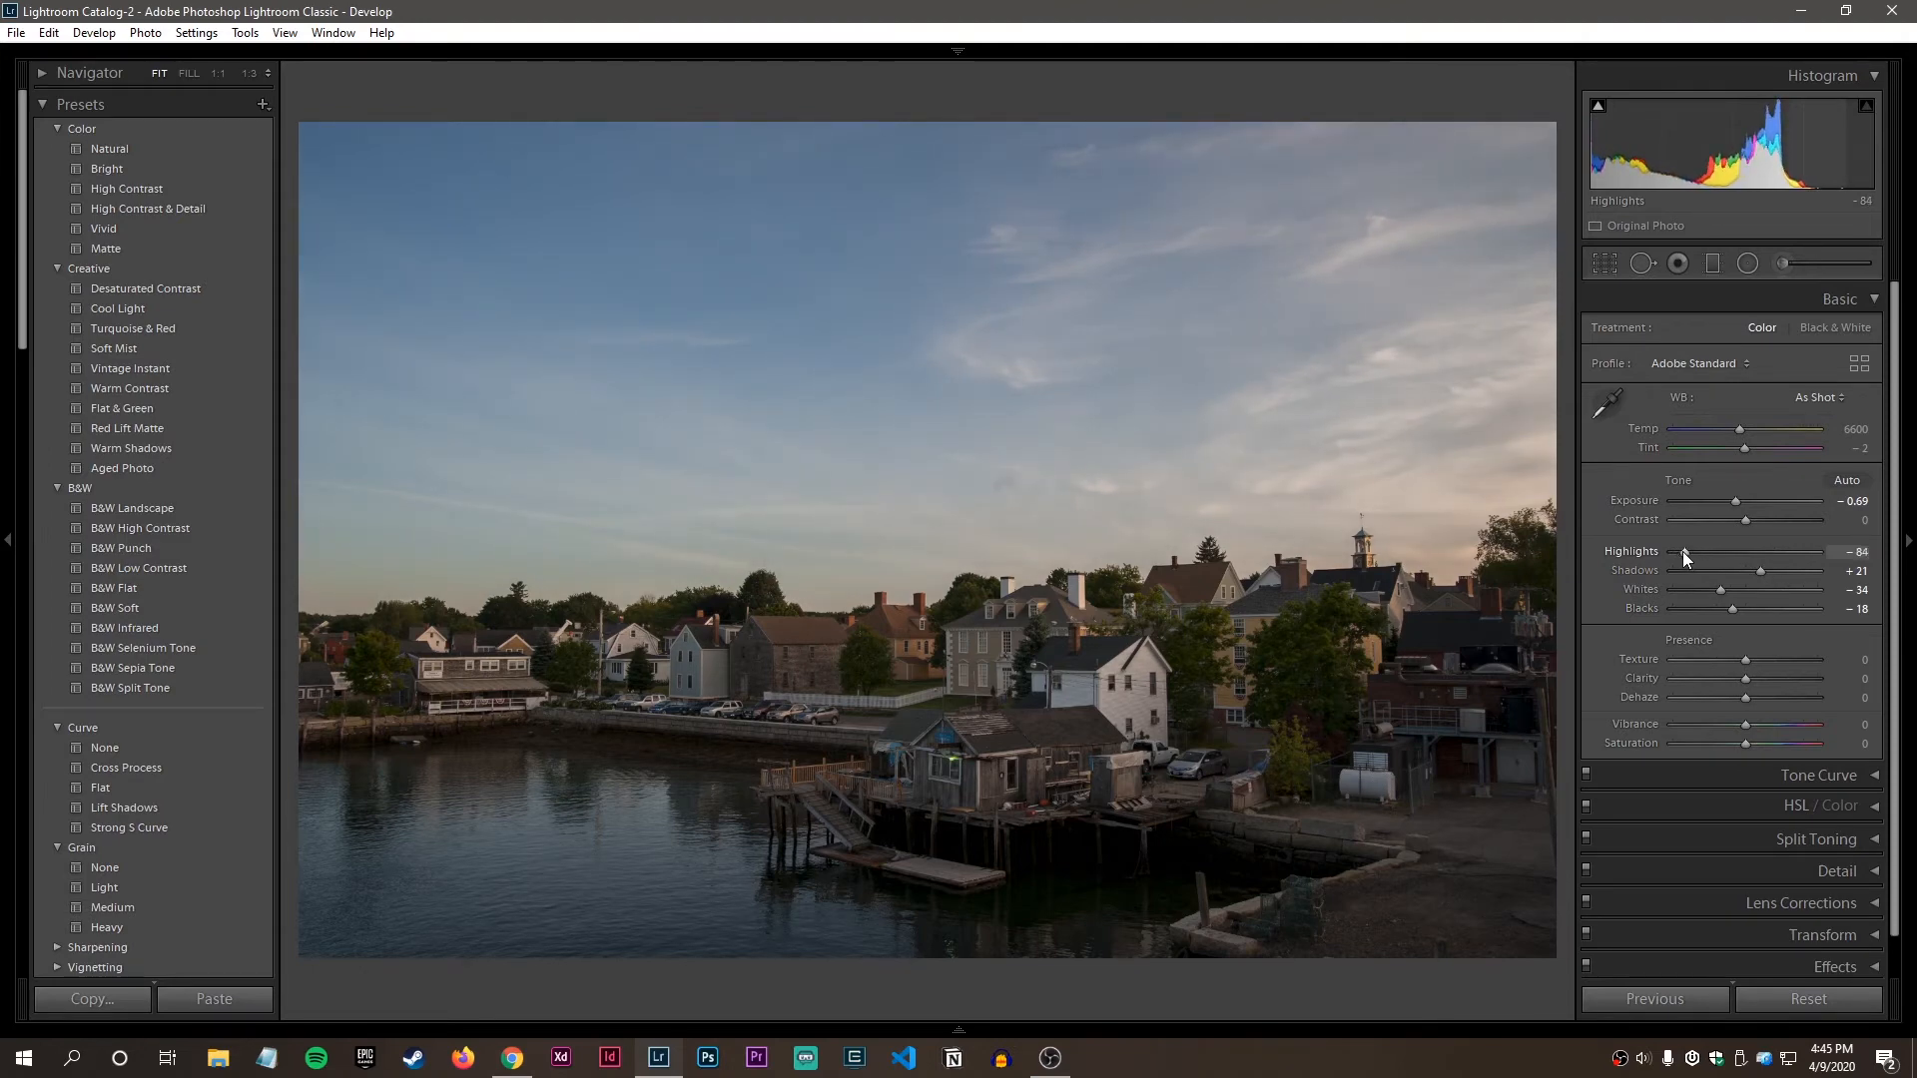
Compare the edited harbor photo with its before view several times.
key(backslash)
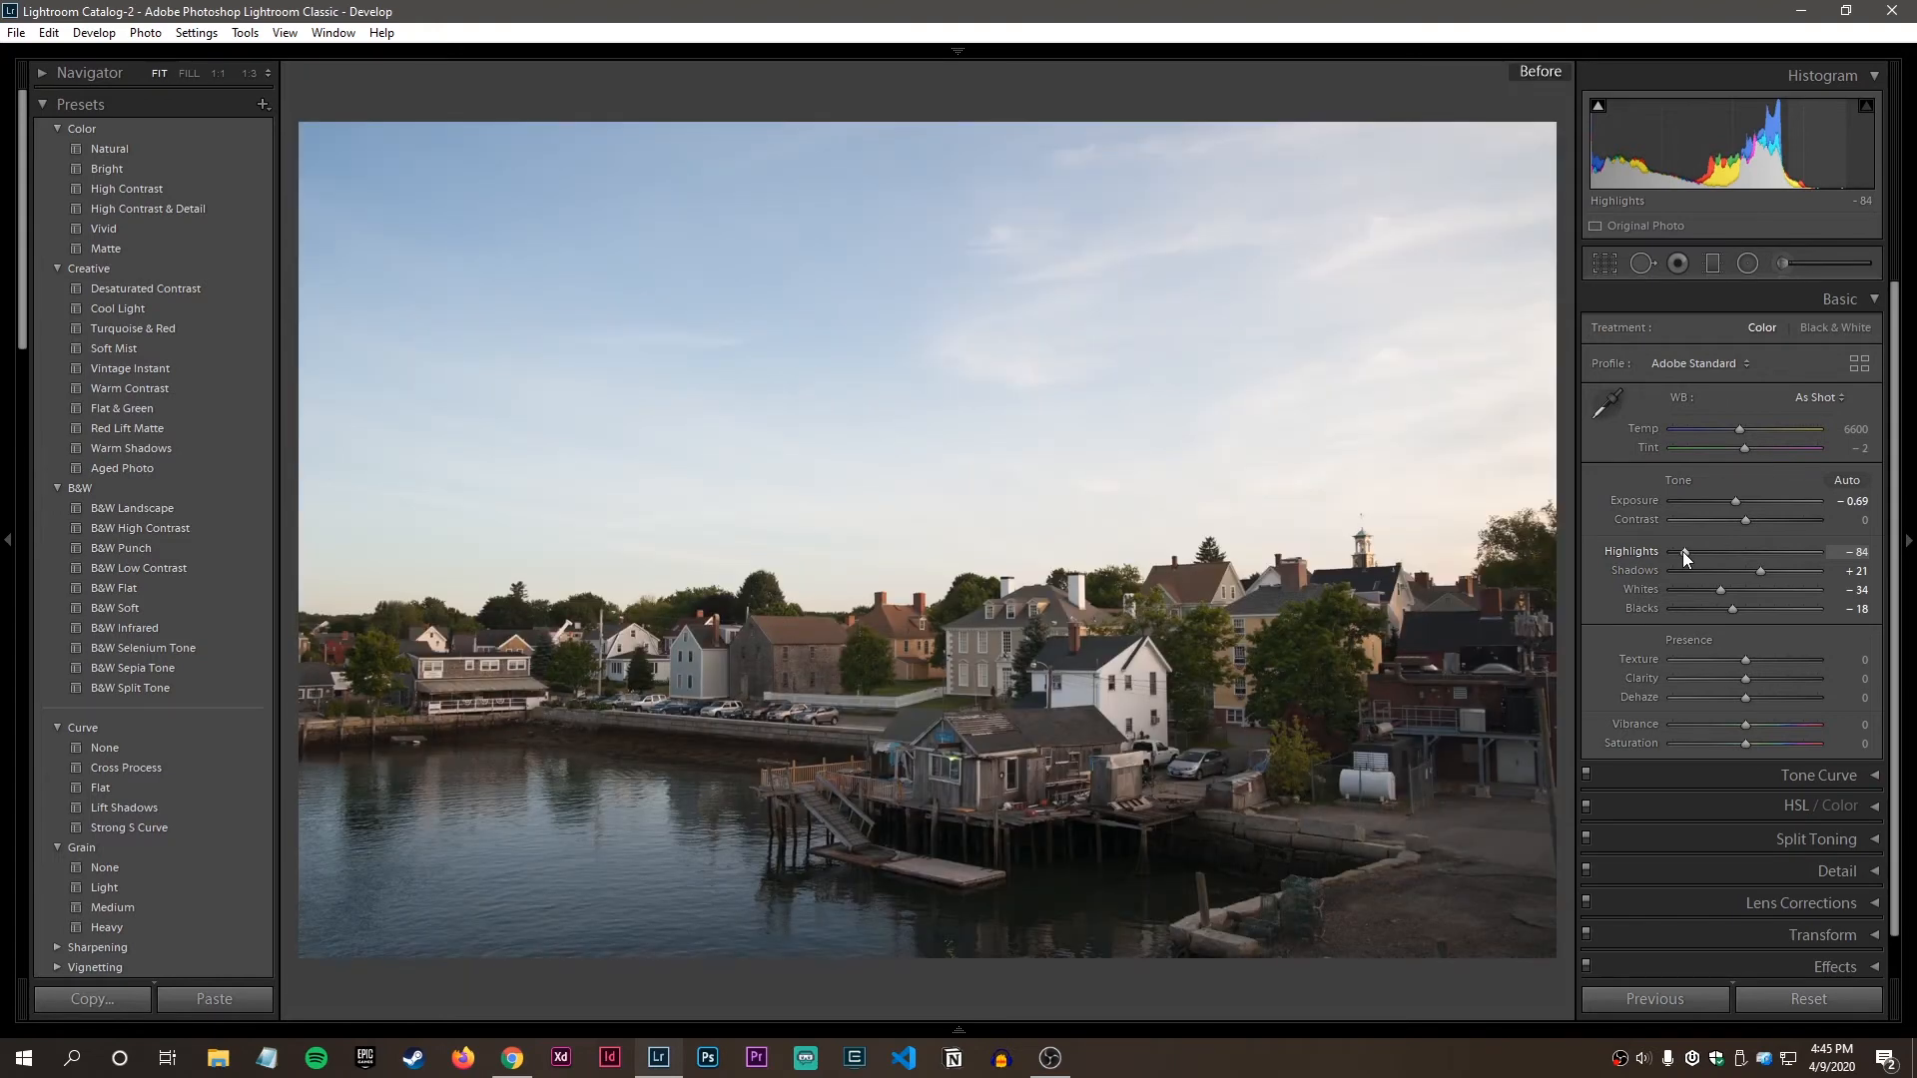
key(backslash)
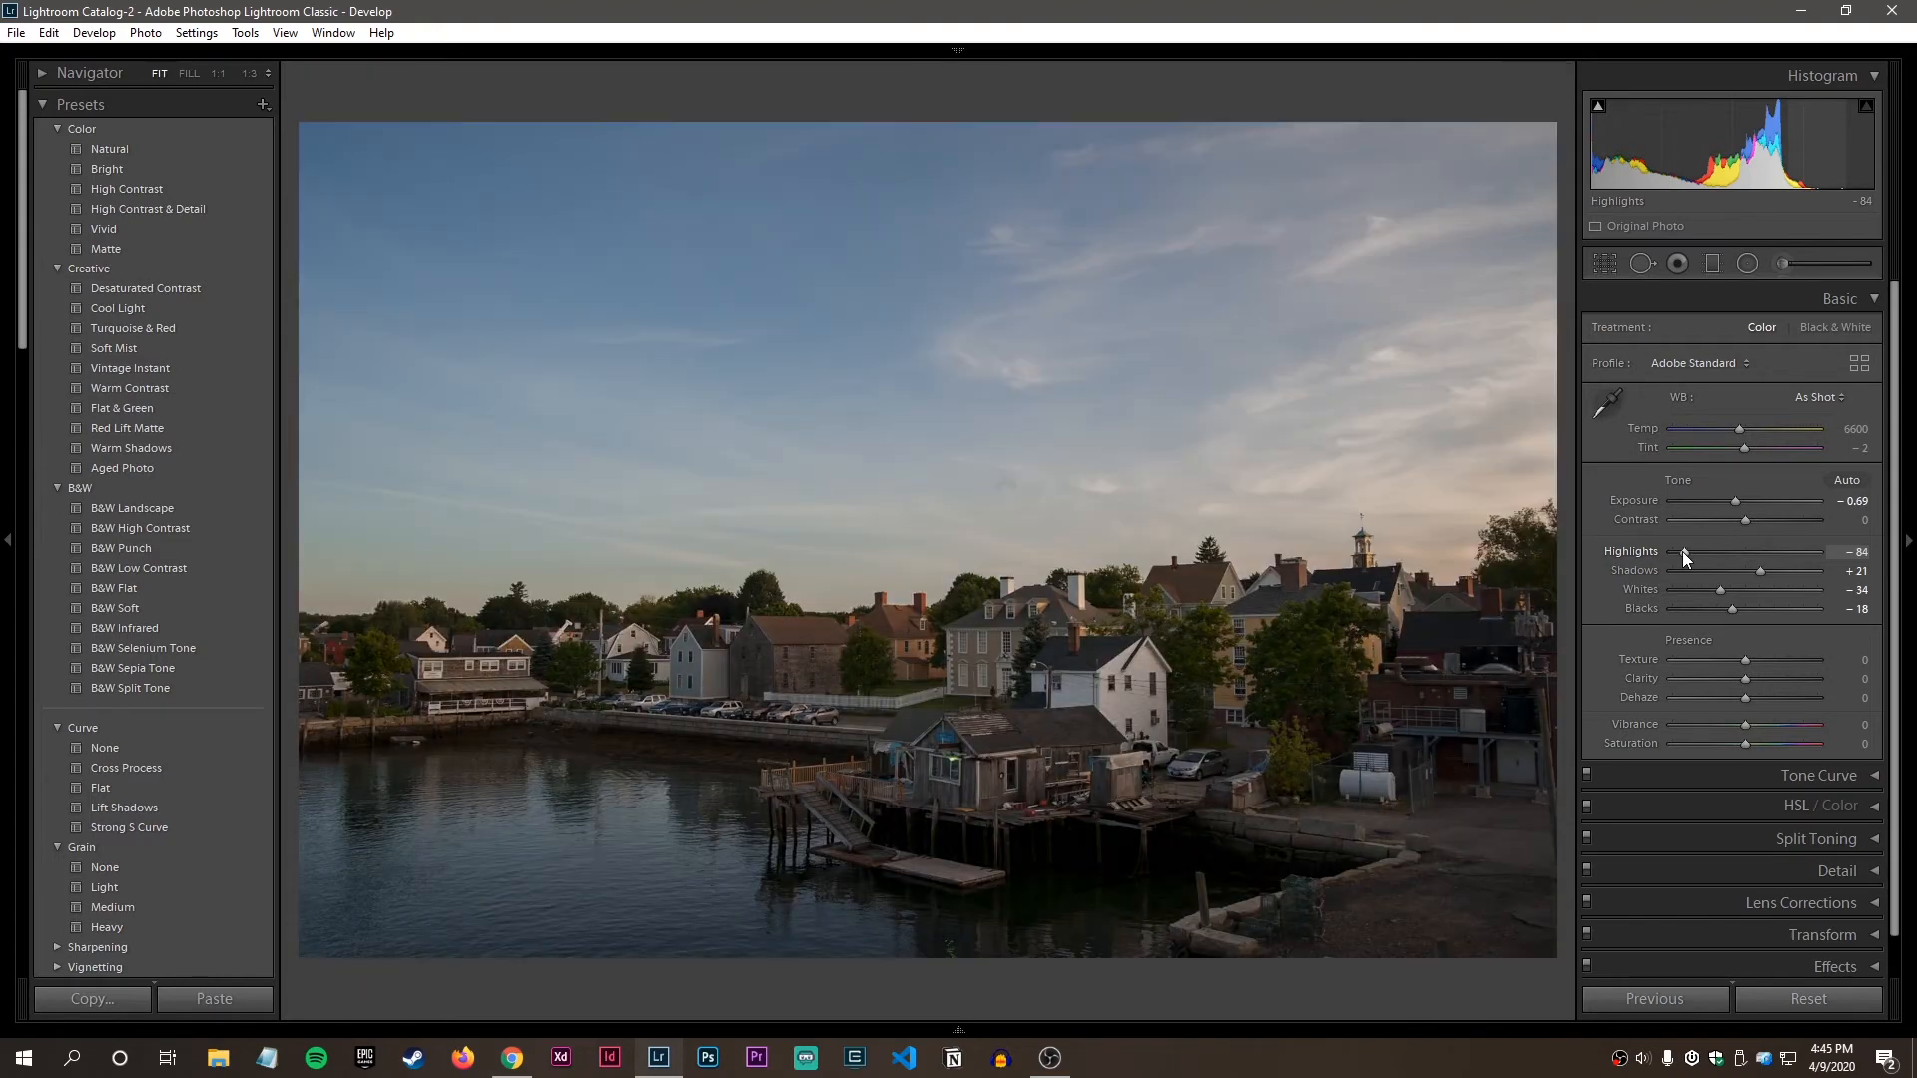
key(backslash)
key(backslash)
key(backslash)
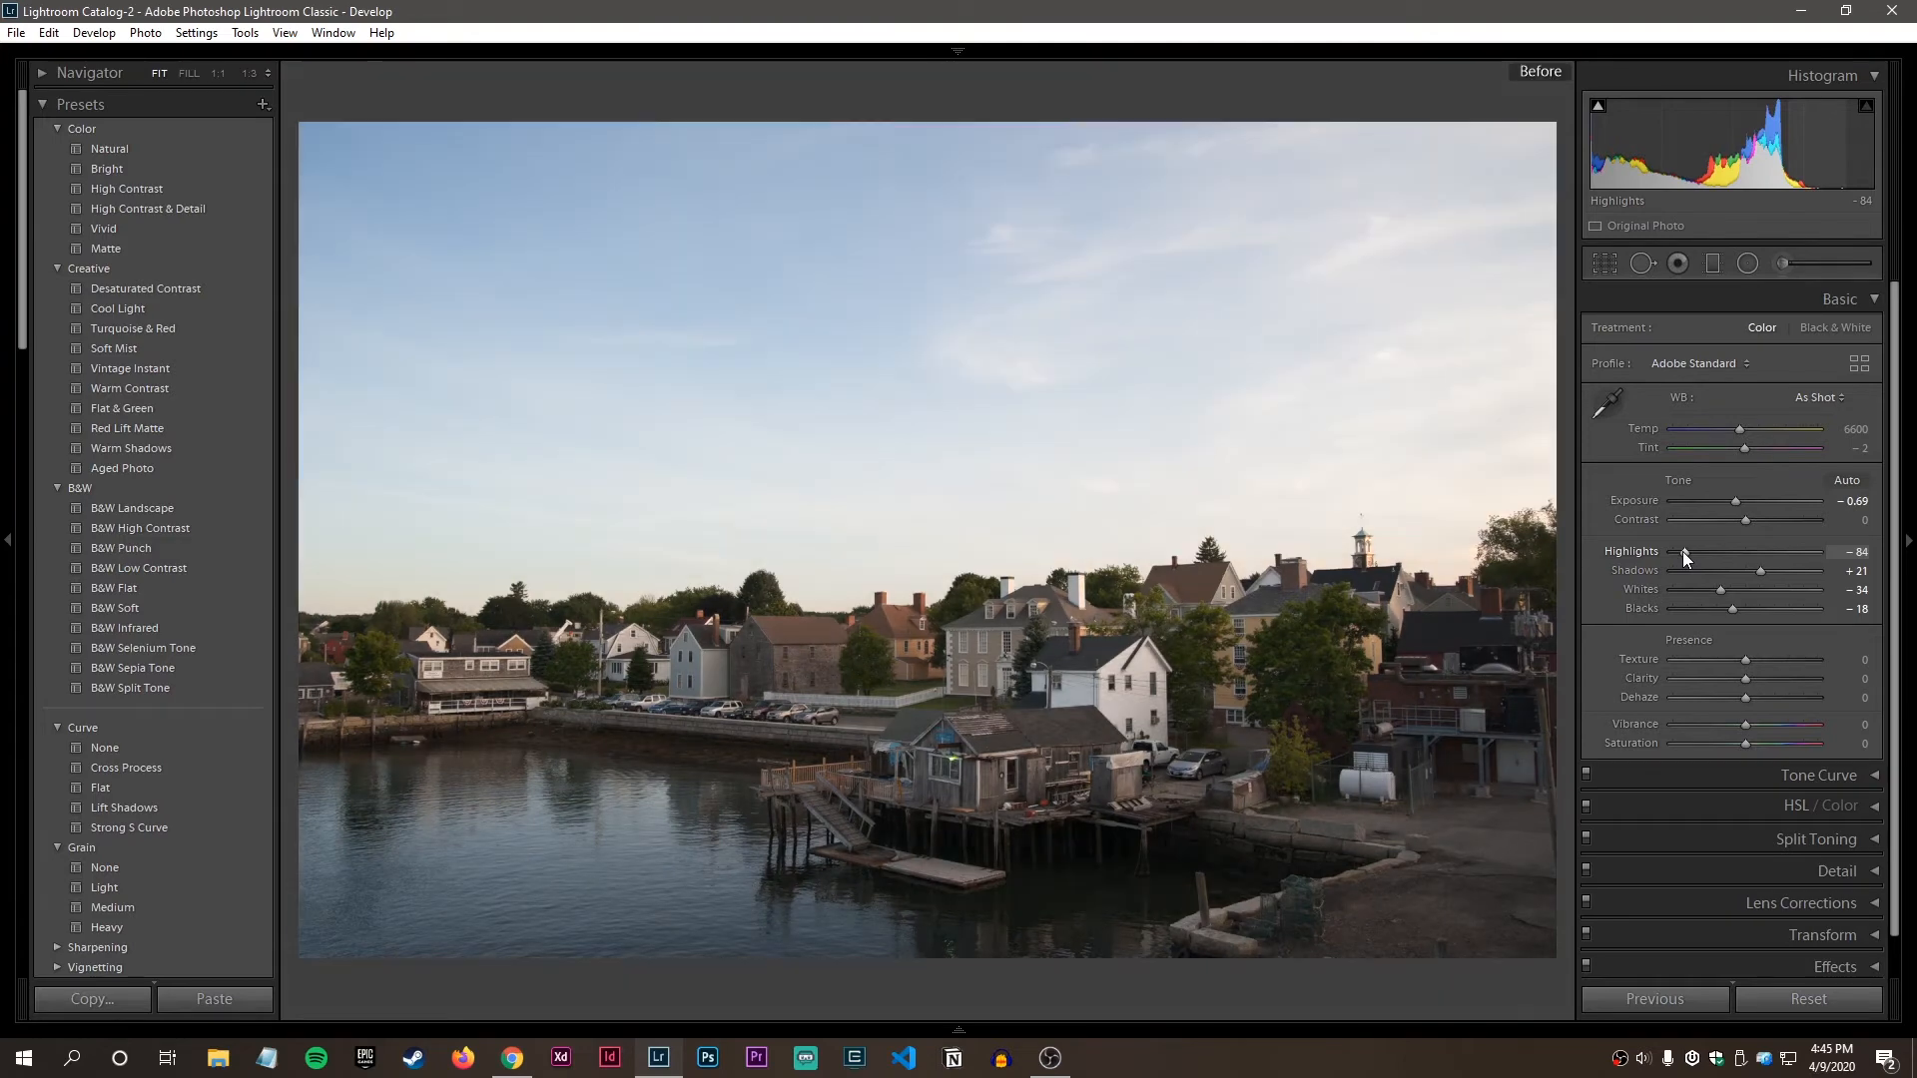
key(backslash)
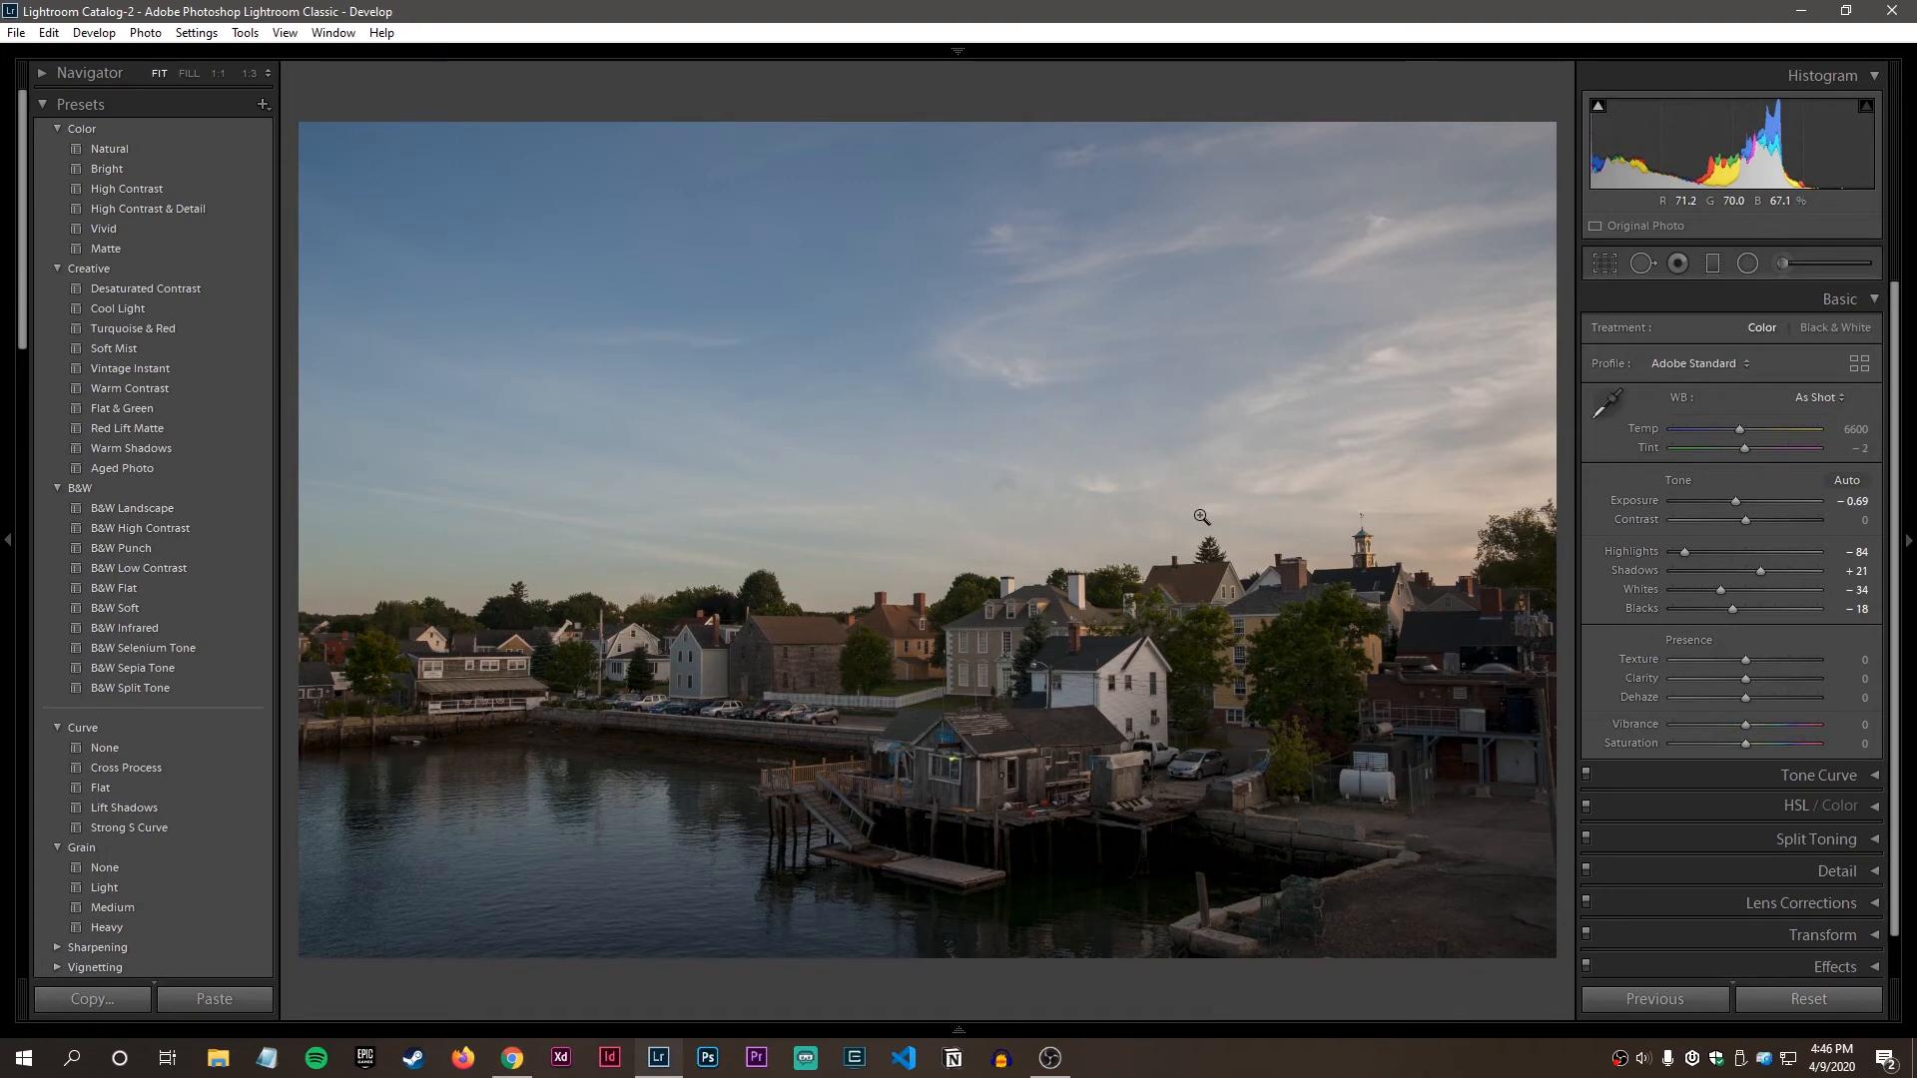
Switch to the black cat photo and raise its Exposure to +1.44.
key(Right)
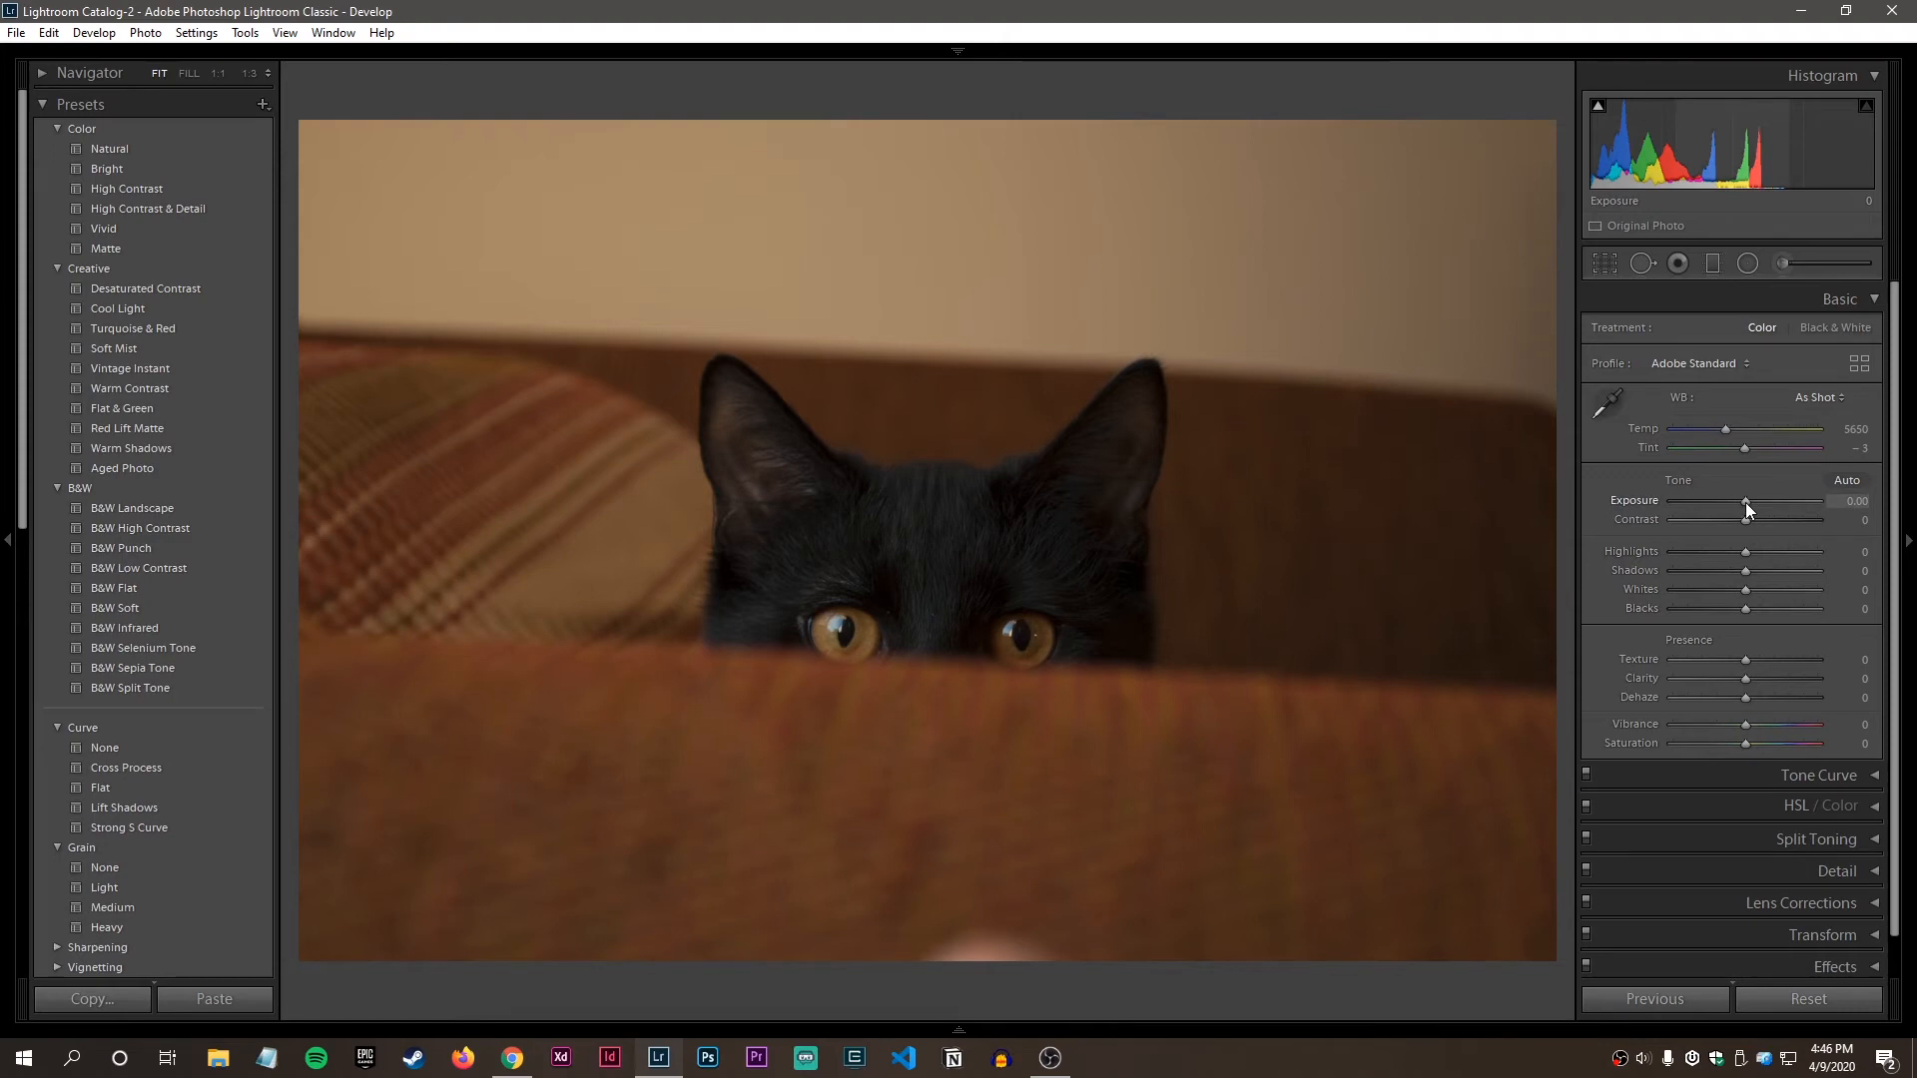
drag(1745, 501, 1761, 504)
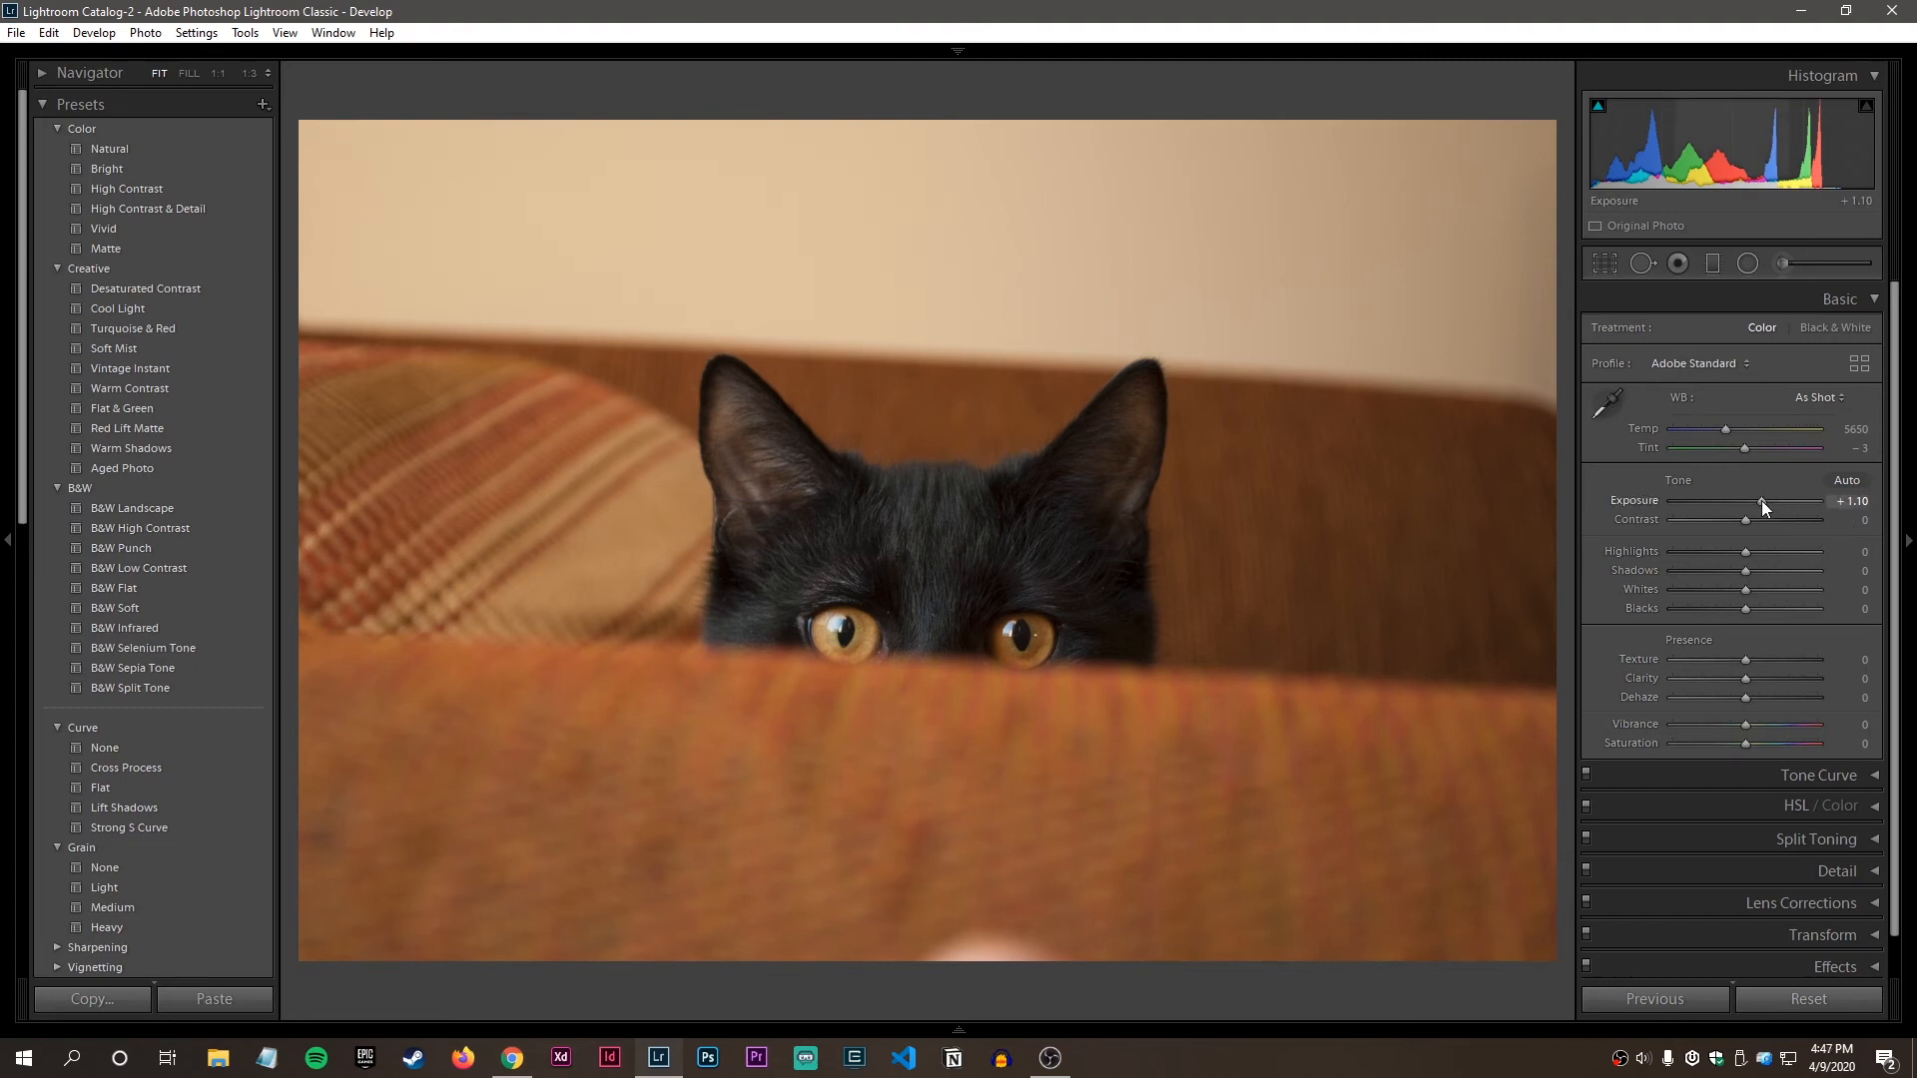
drag(1761, 501, 1765, 501)
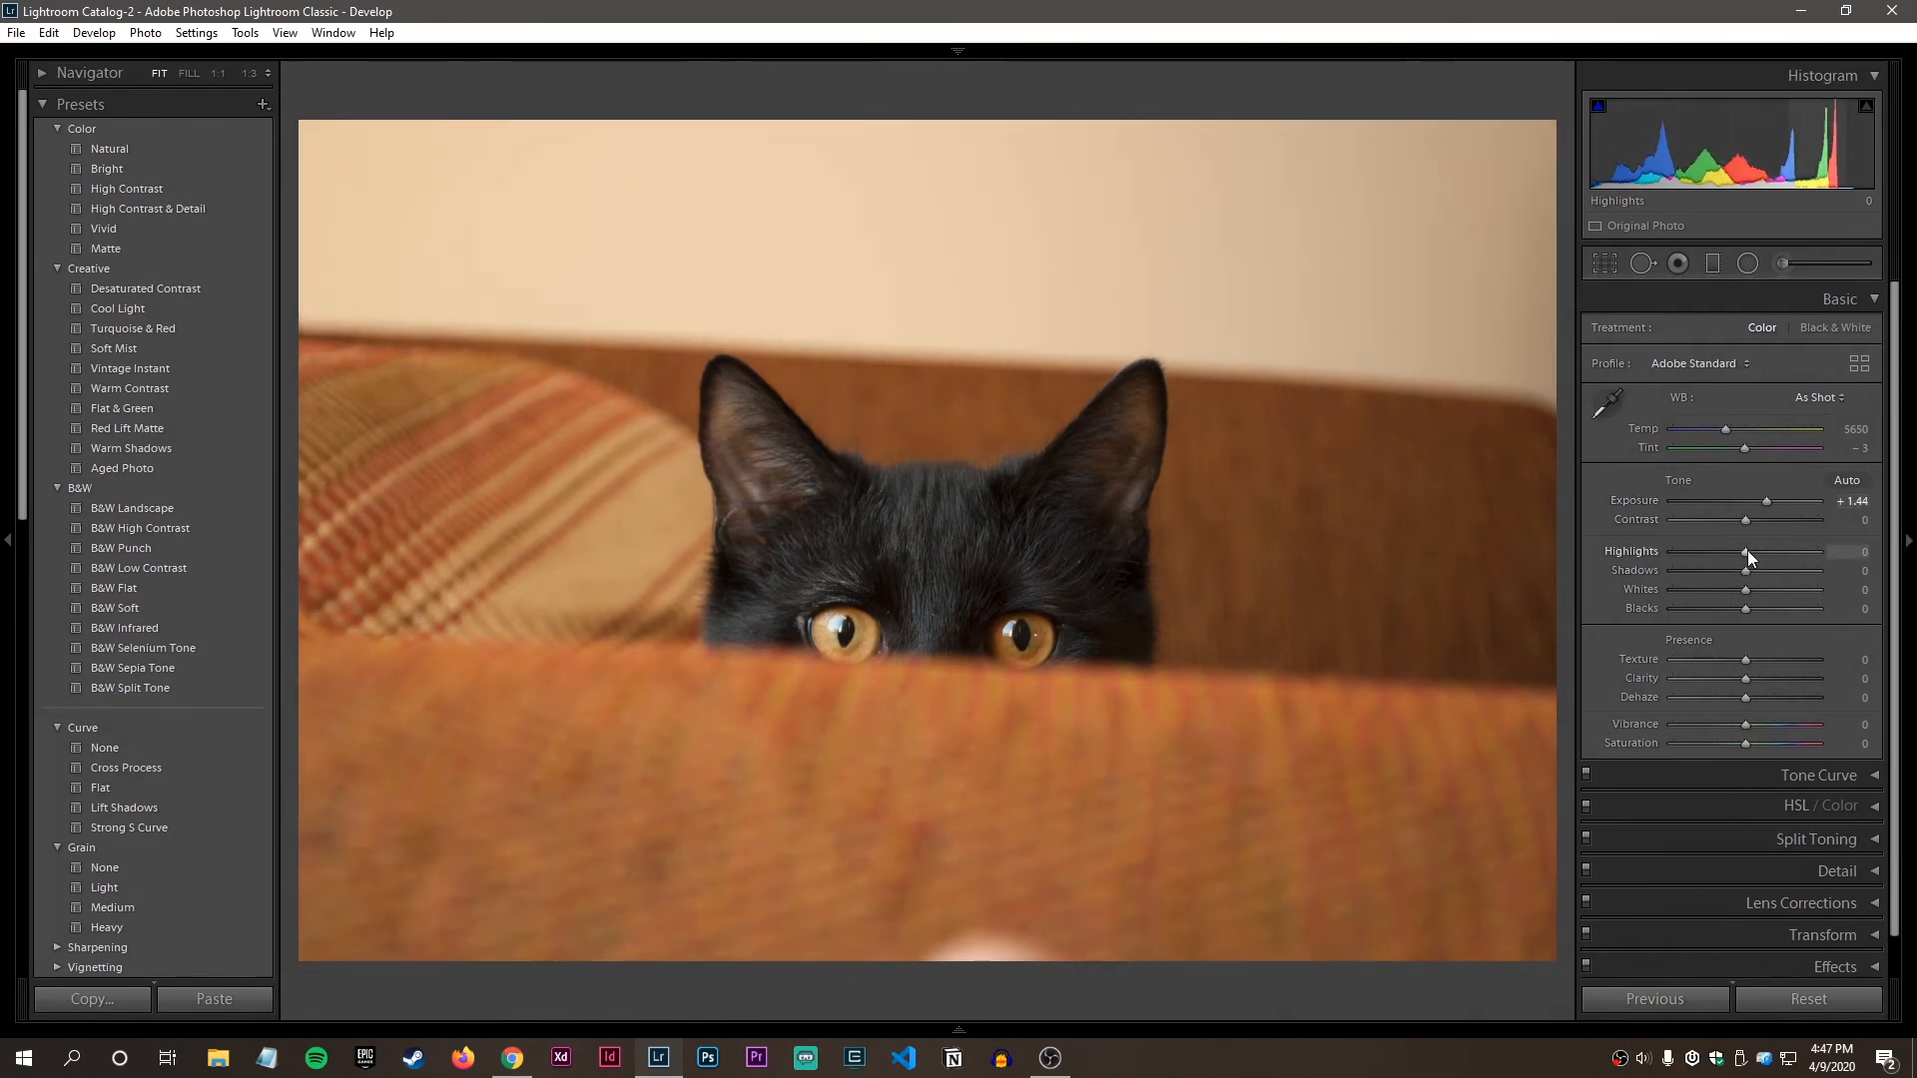
Set the cat photo's Highlights to −29, Shadows to −4, Whites to −12 and Blacks to −26.
drag(1747, 553, 1724, 553)
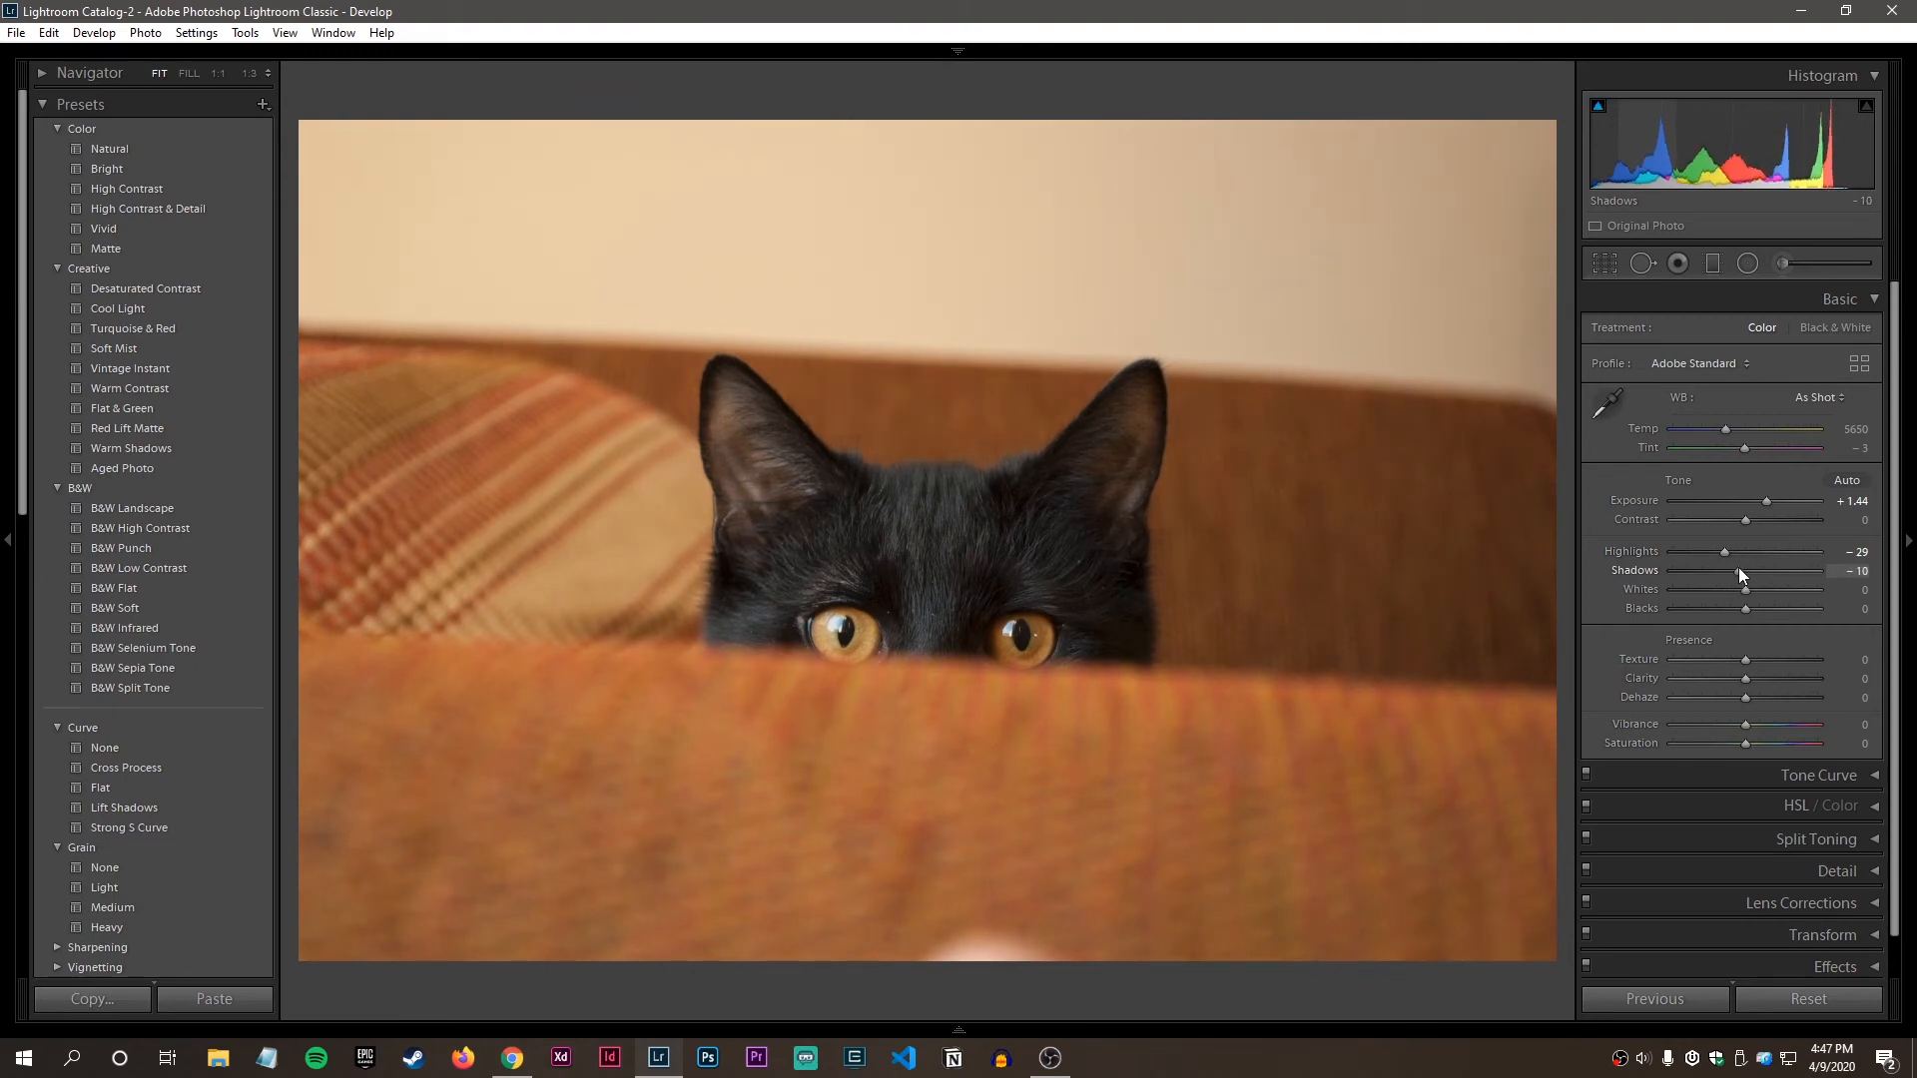
drag(1744, 567, 1738, 591)
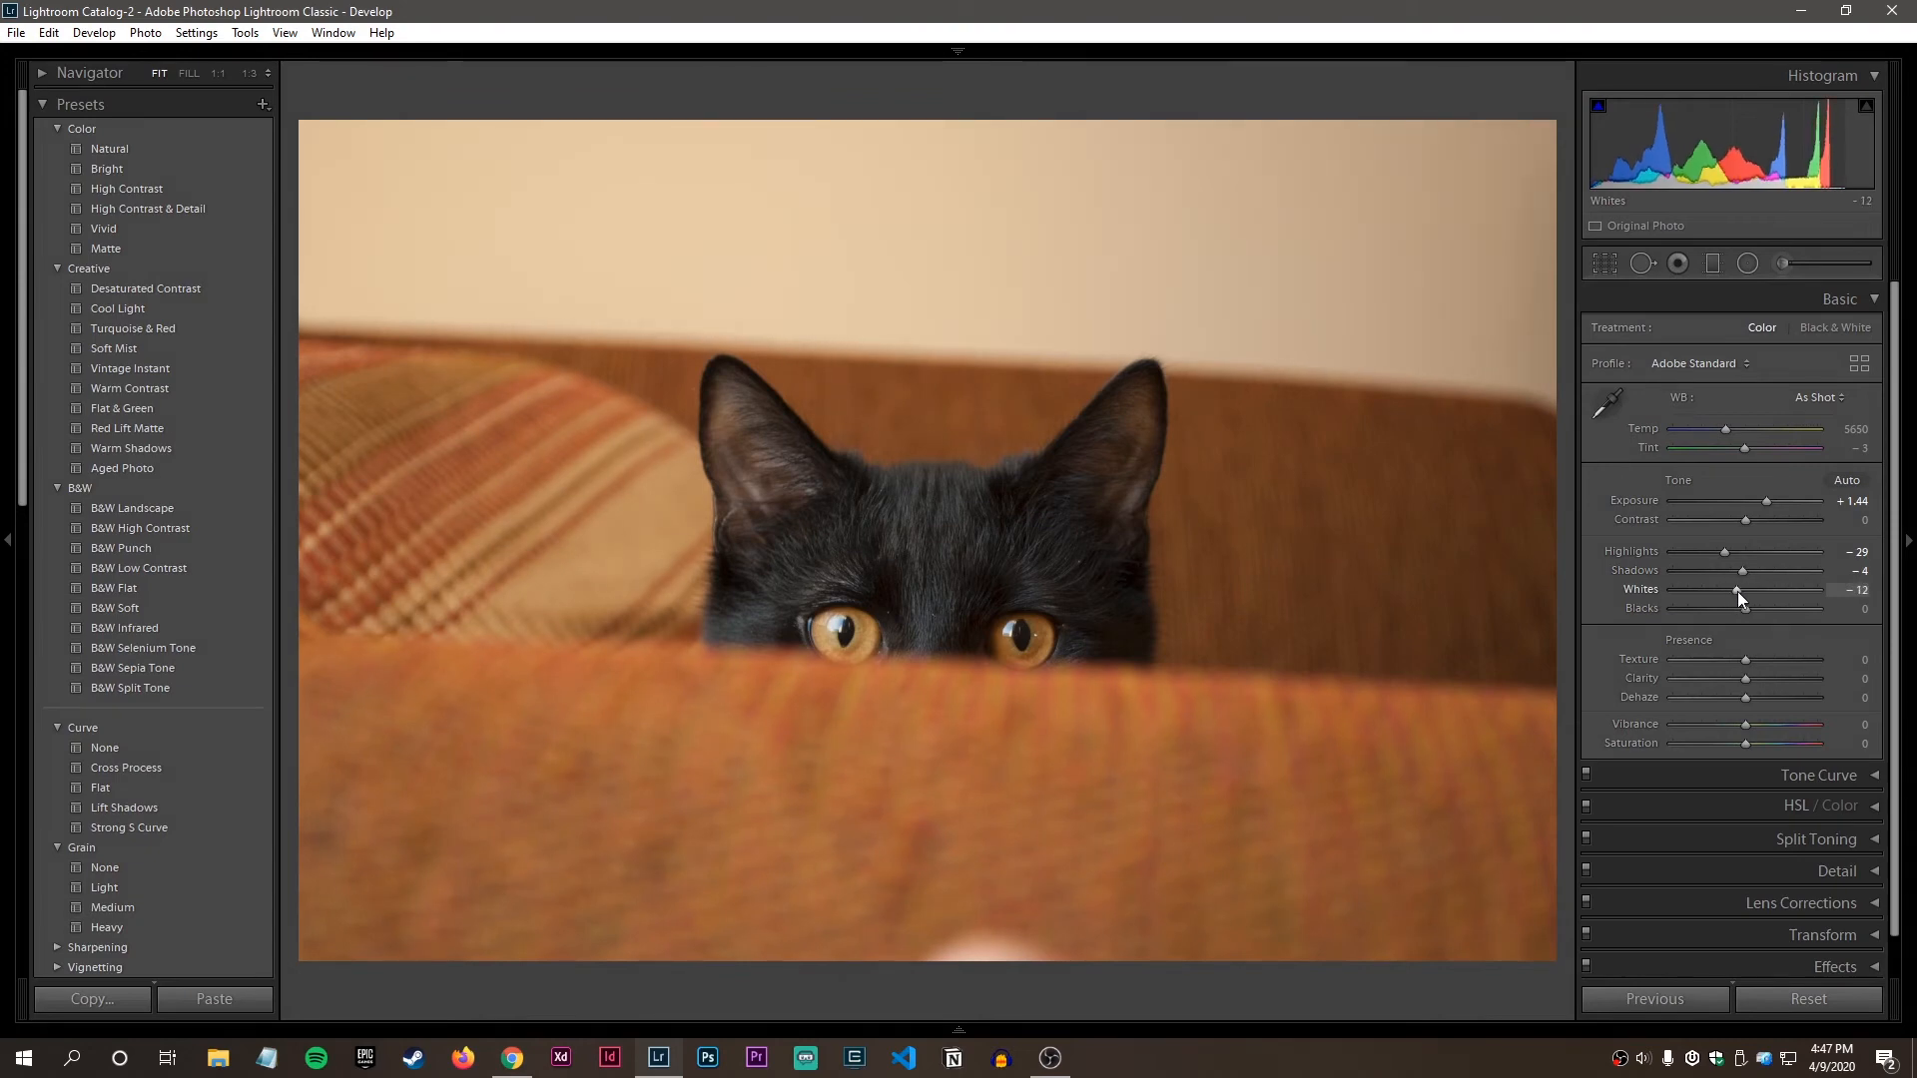
drag(1739, 613, 1728, 612)
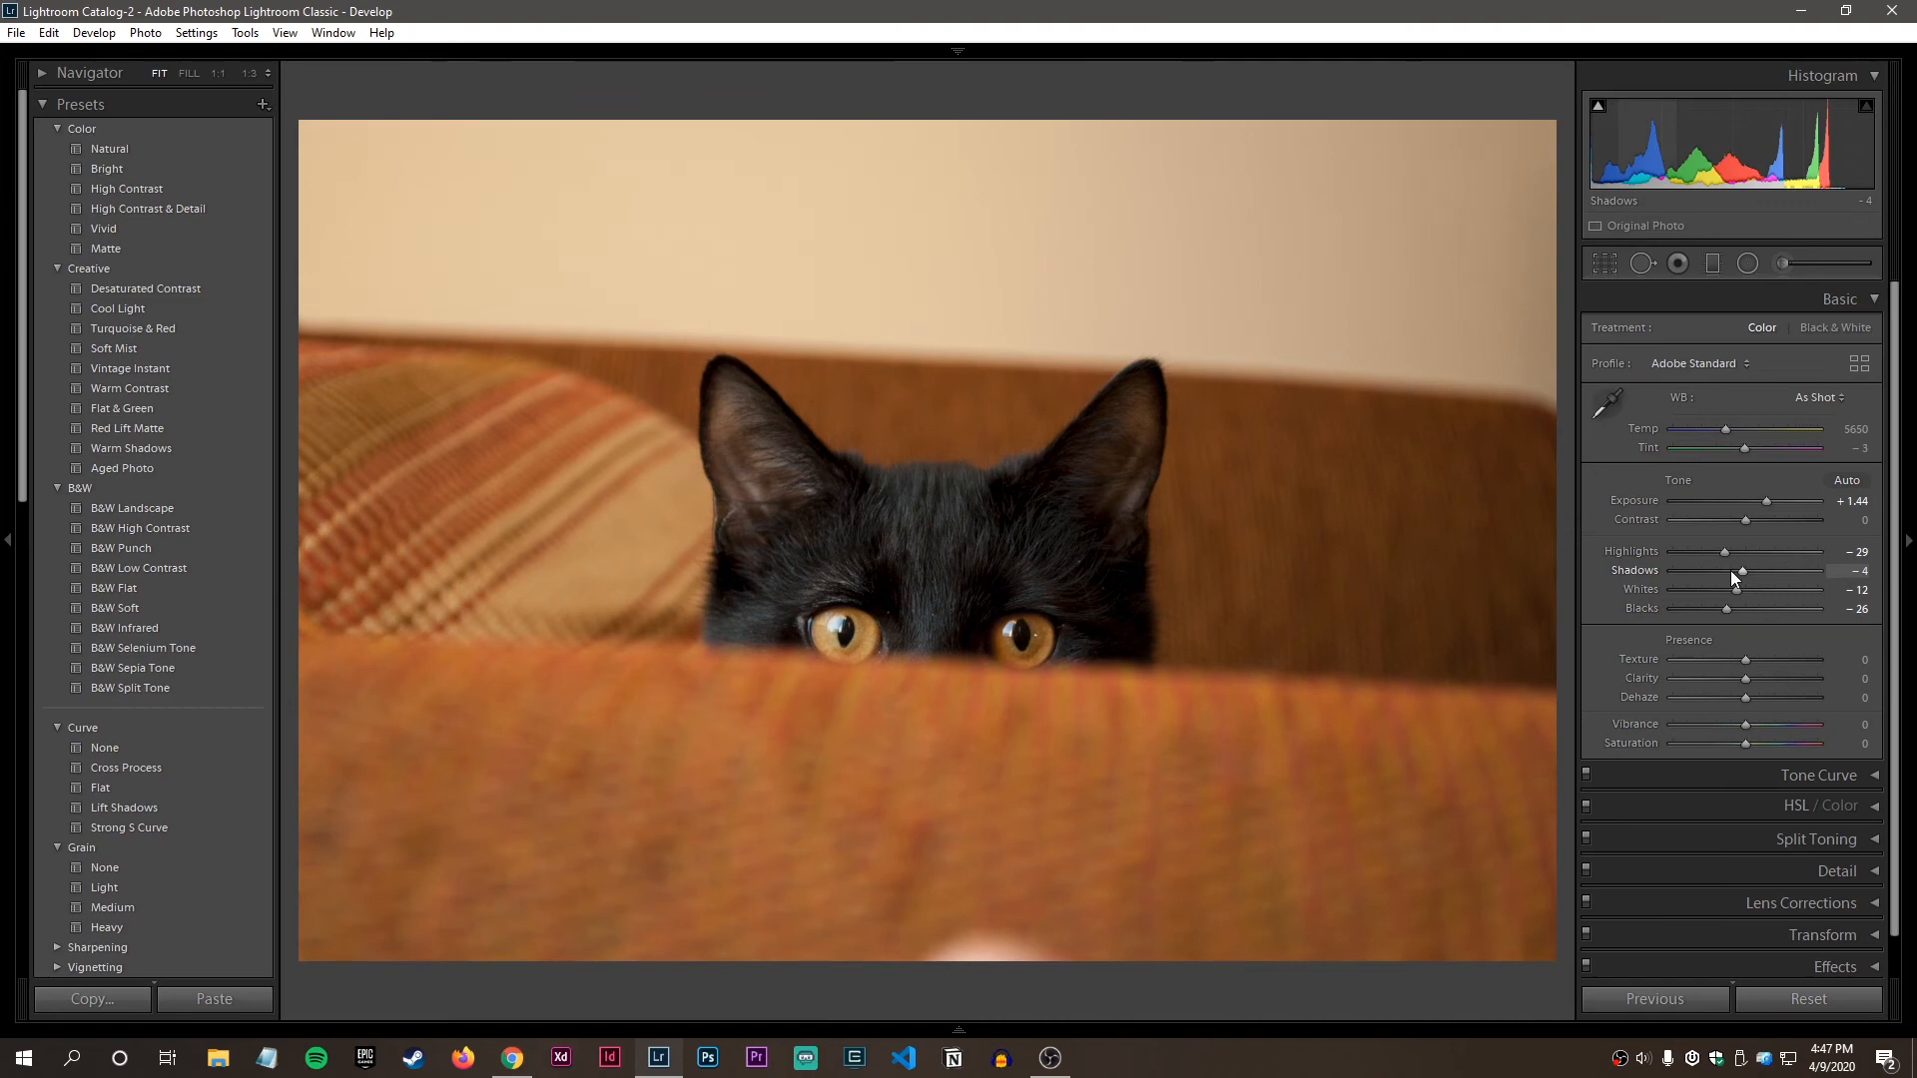
Compare the edited cat photo with its before view several times.
key(backslash)
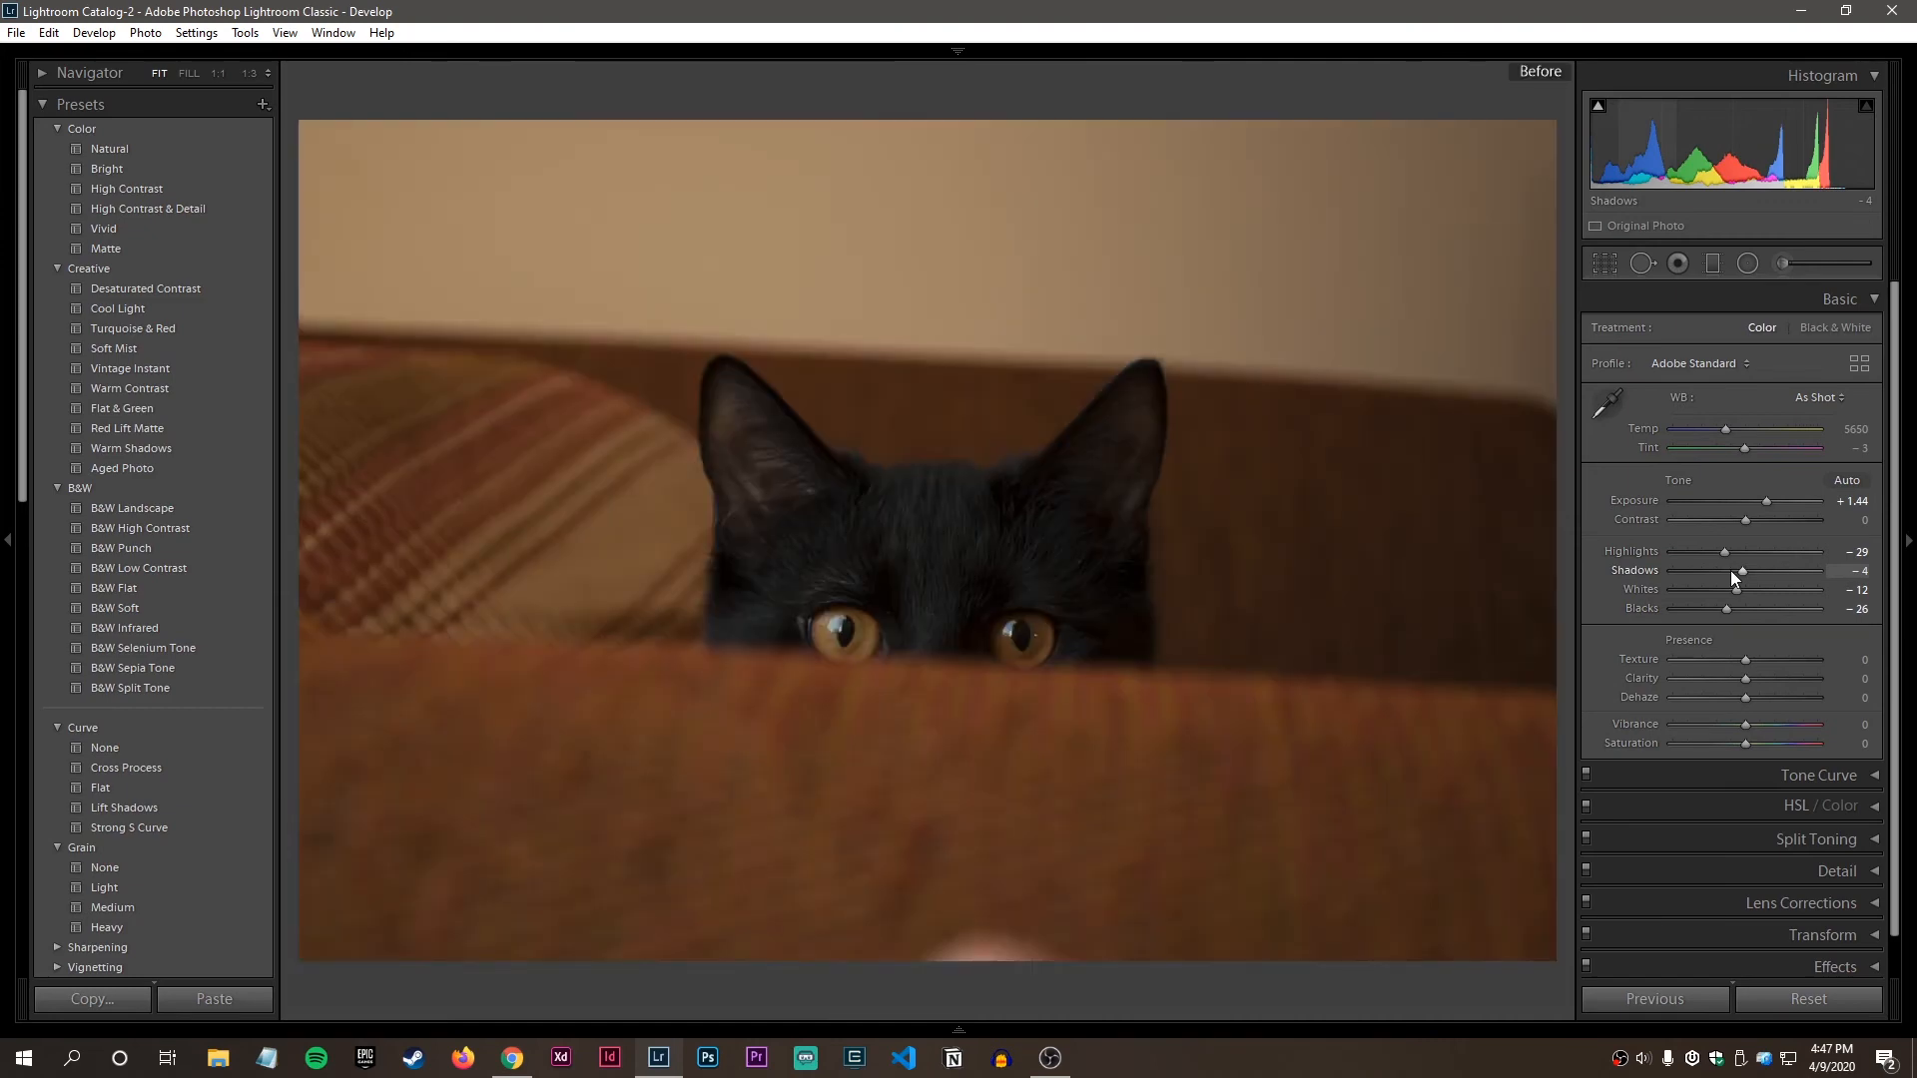
key(backslash)
key(backslash)
key(backslash)
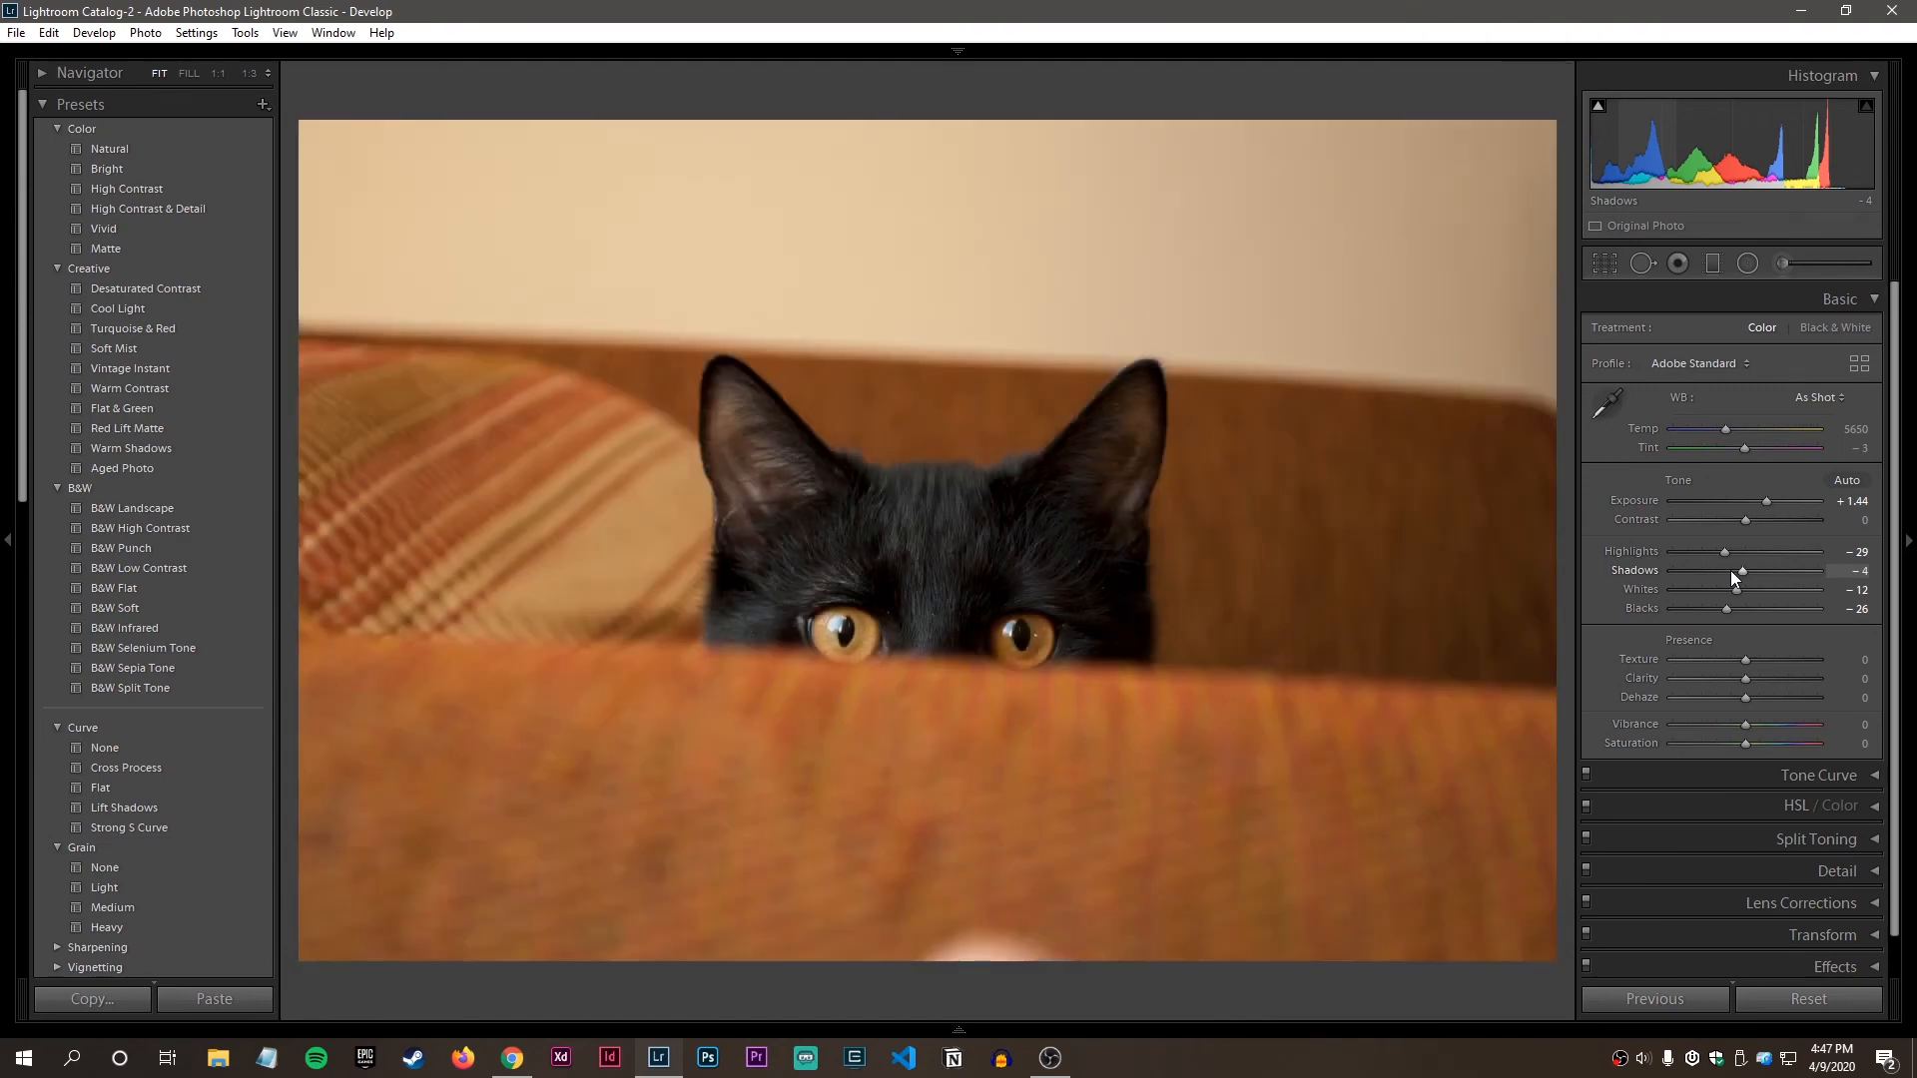
key(backslash)
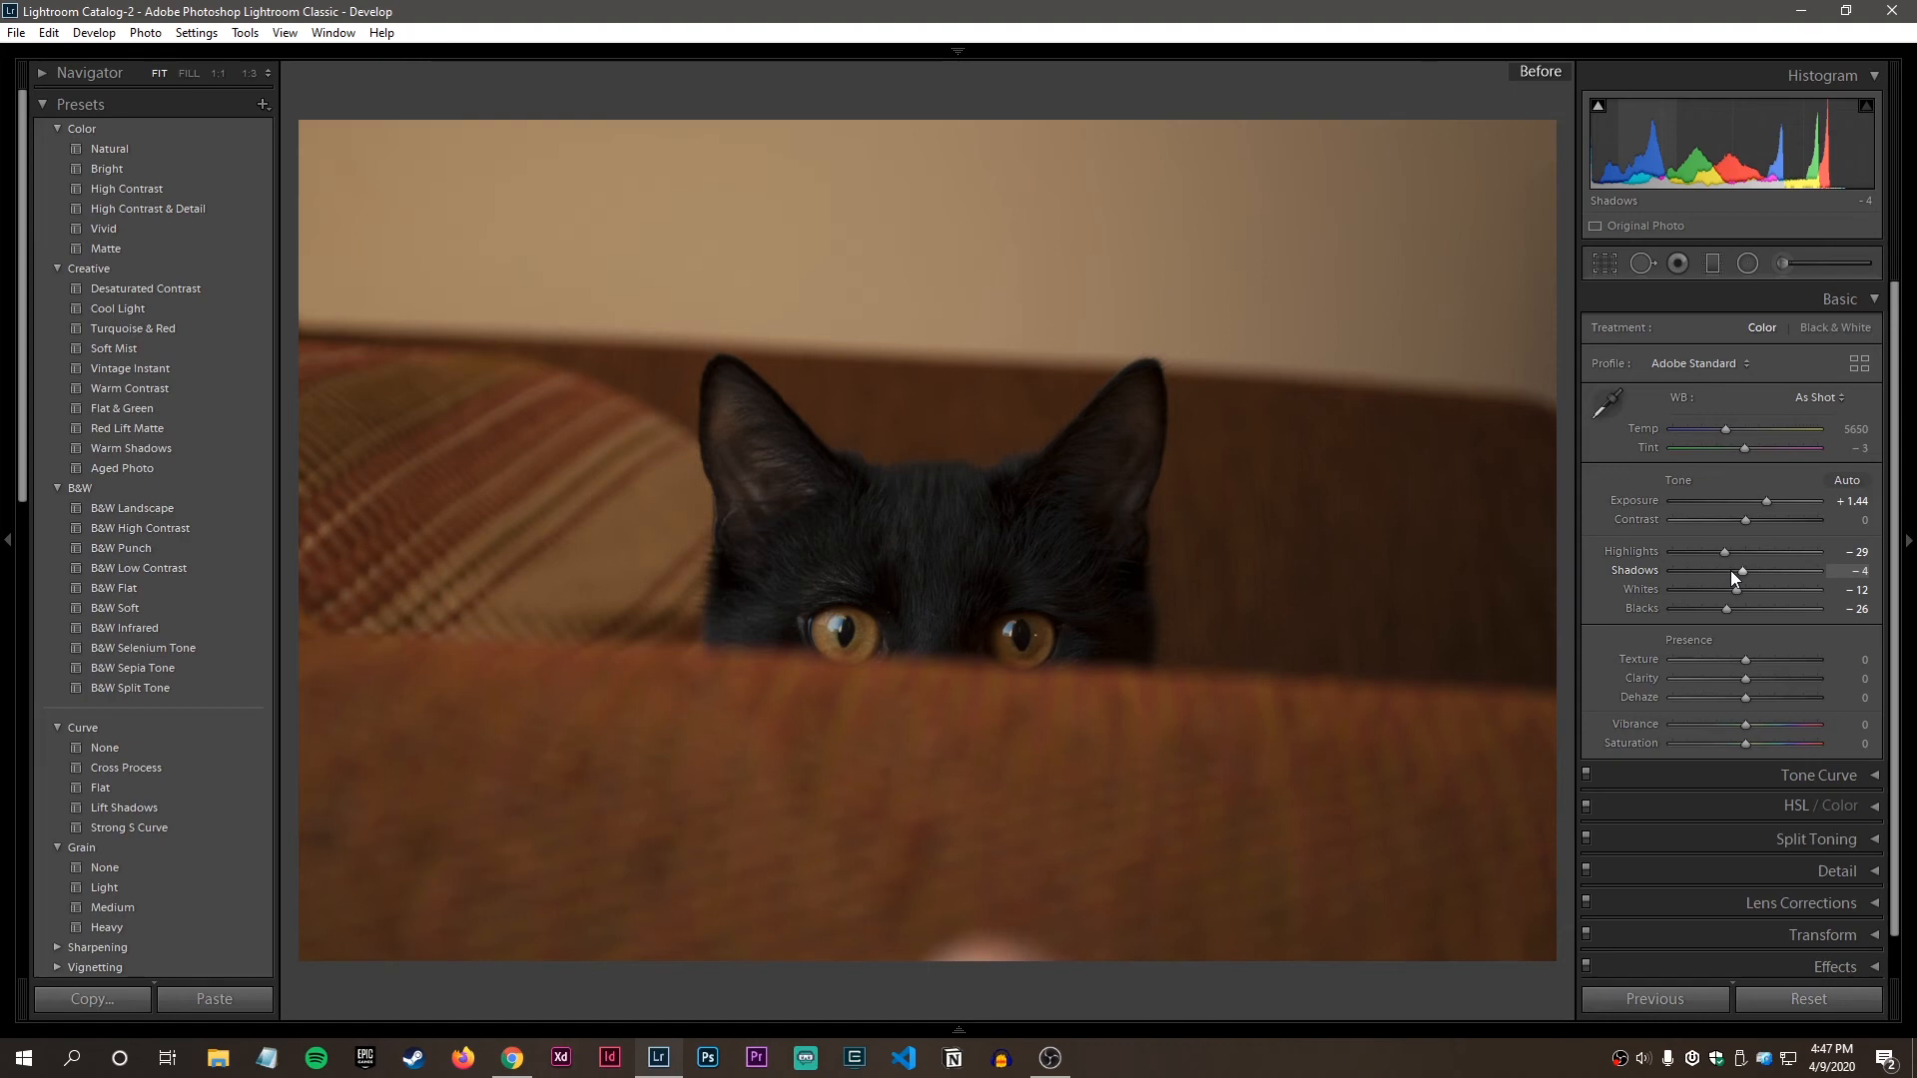
key(backslash)
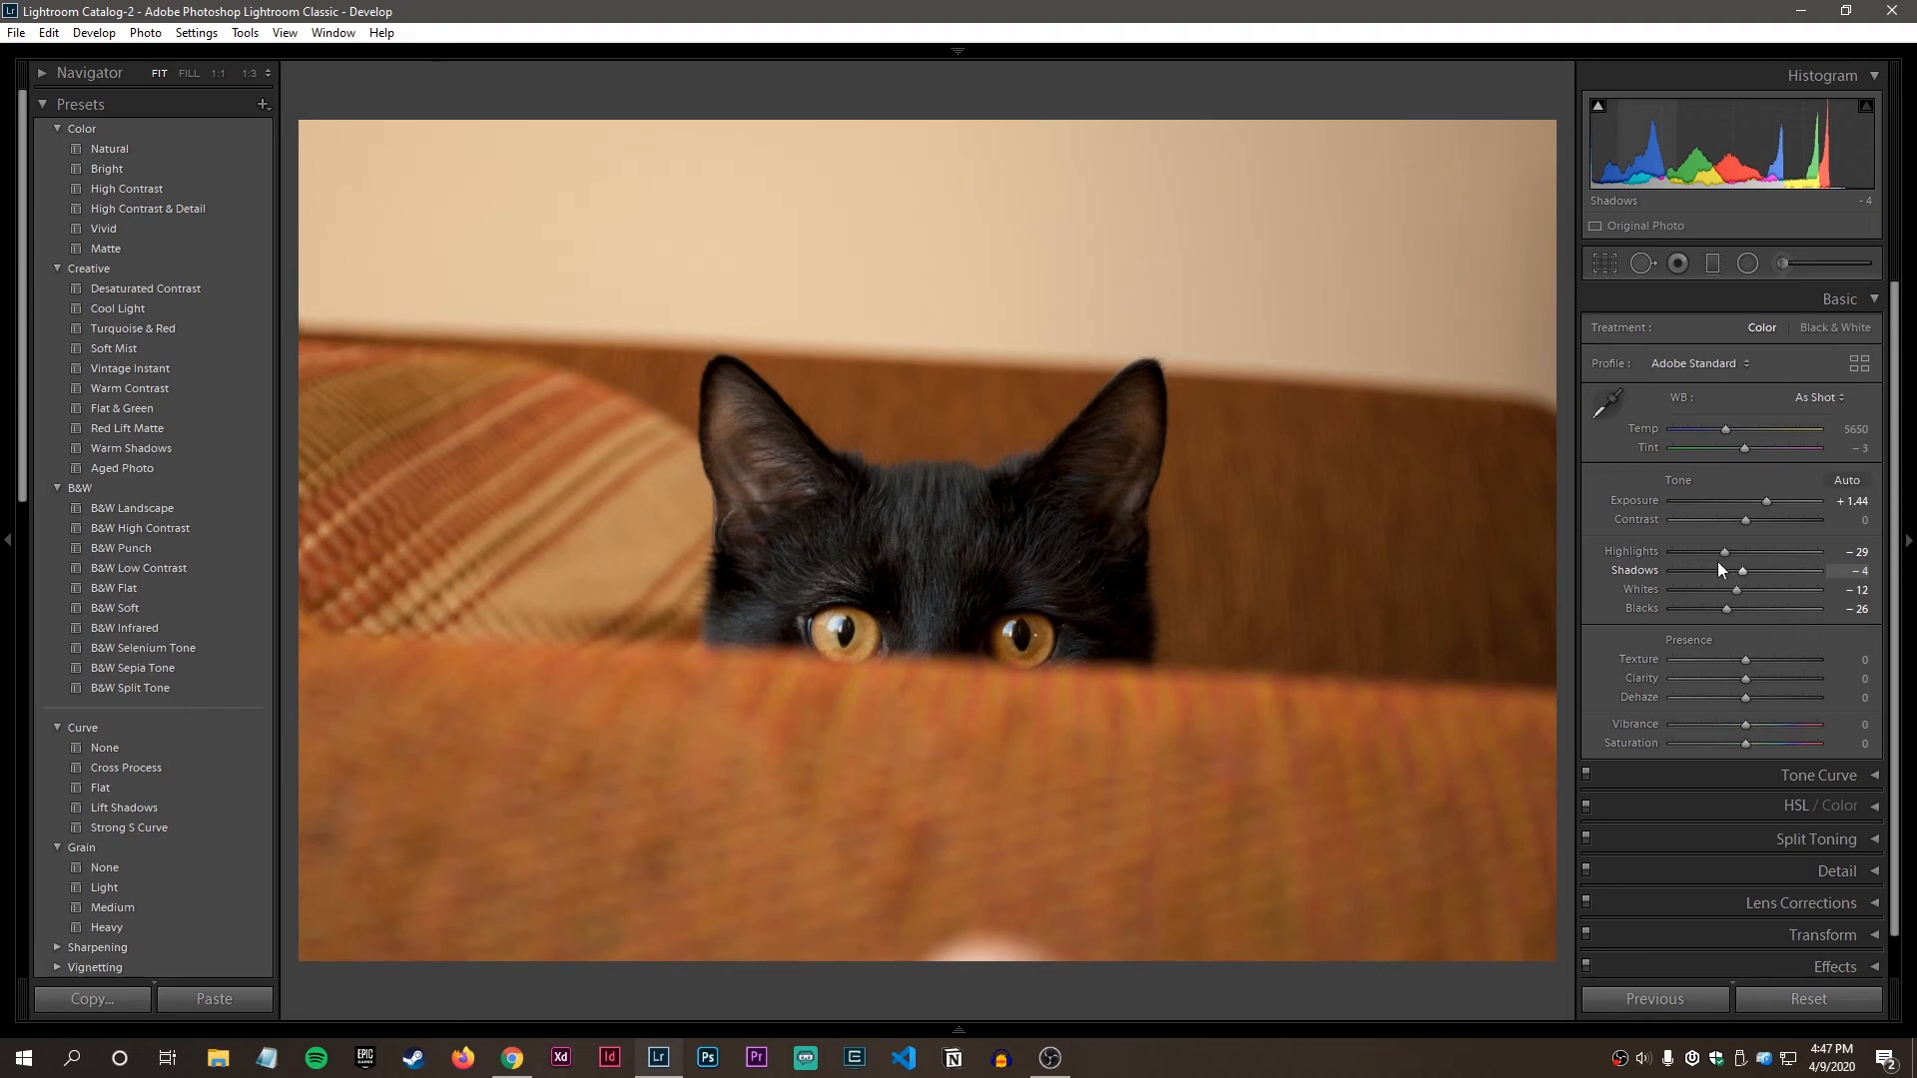
Convert the lighthouse photo to Black & White and set Contrast to +42, Highlights −48, Shadows +23, Whites −19 and Blacks −38.
key(ctrl+shift+r)
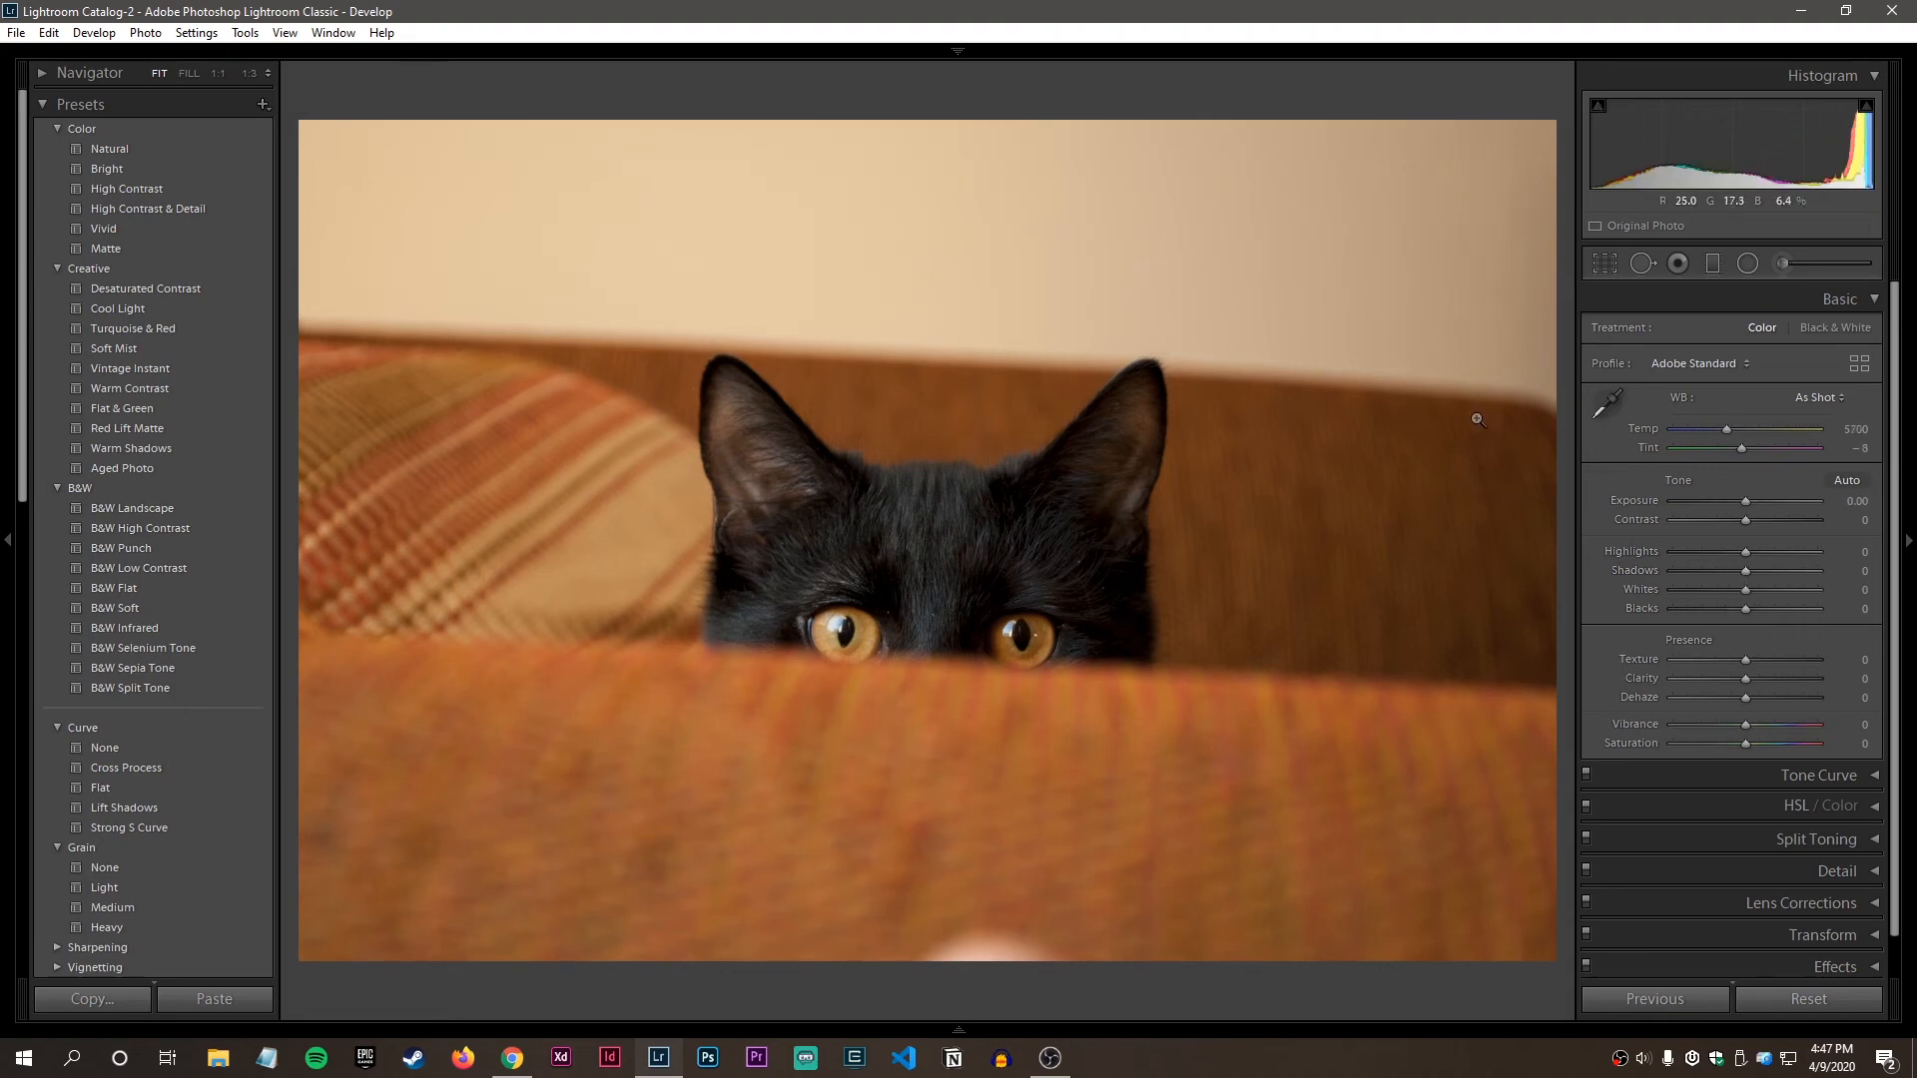
key(Right)
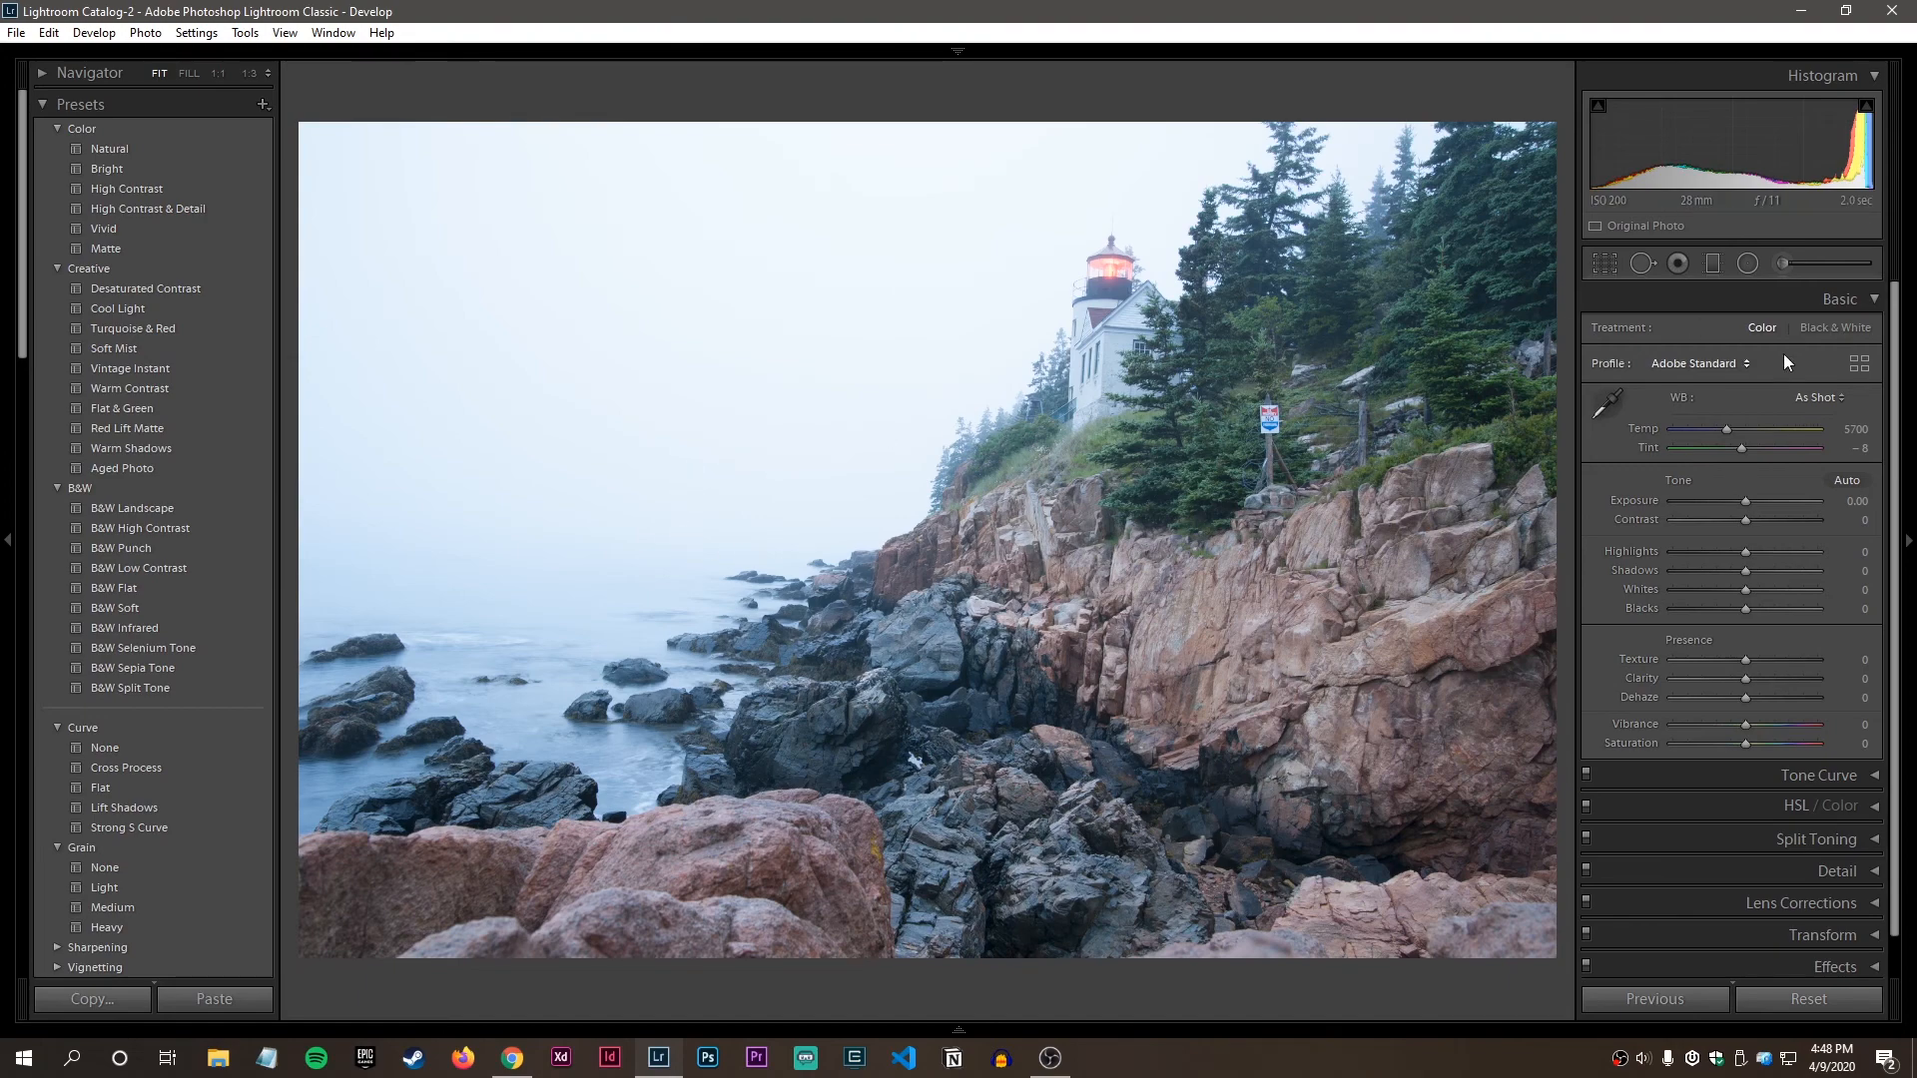
click(1829, 328)
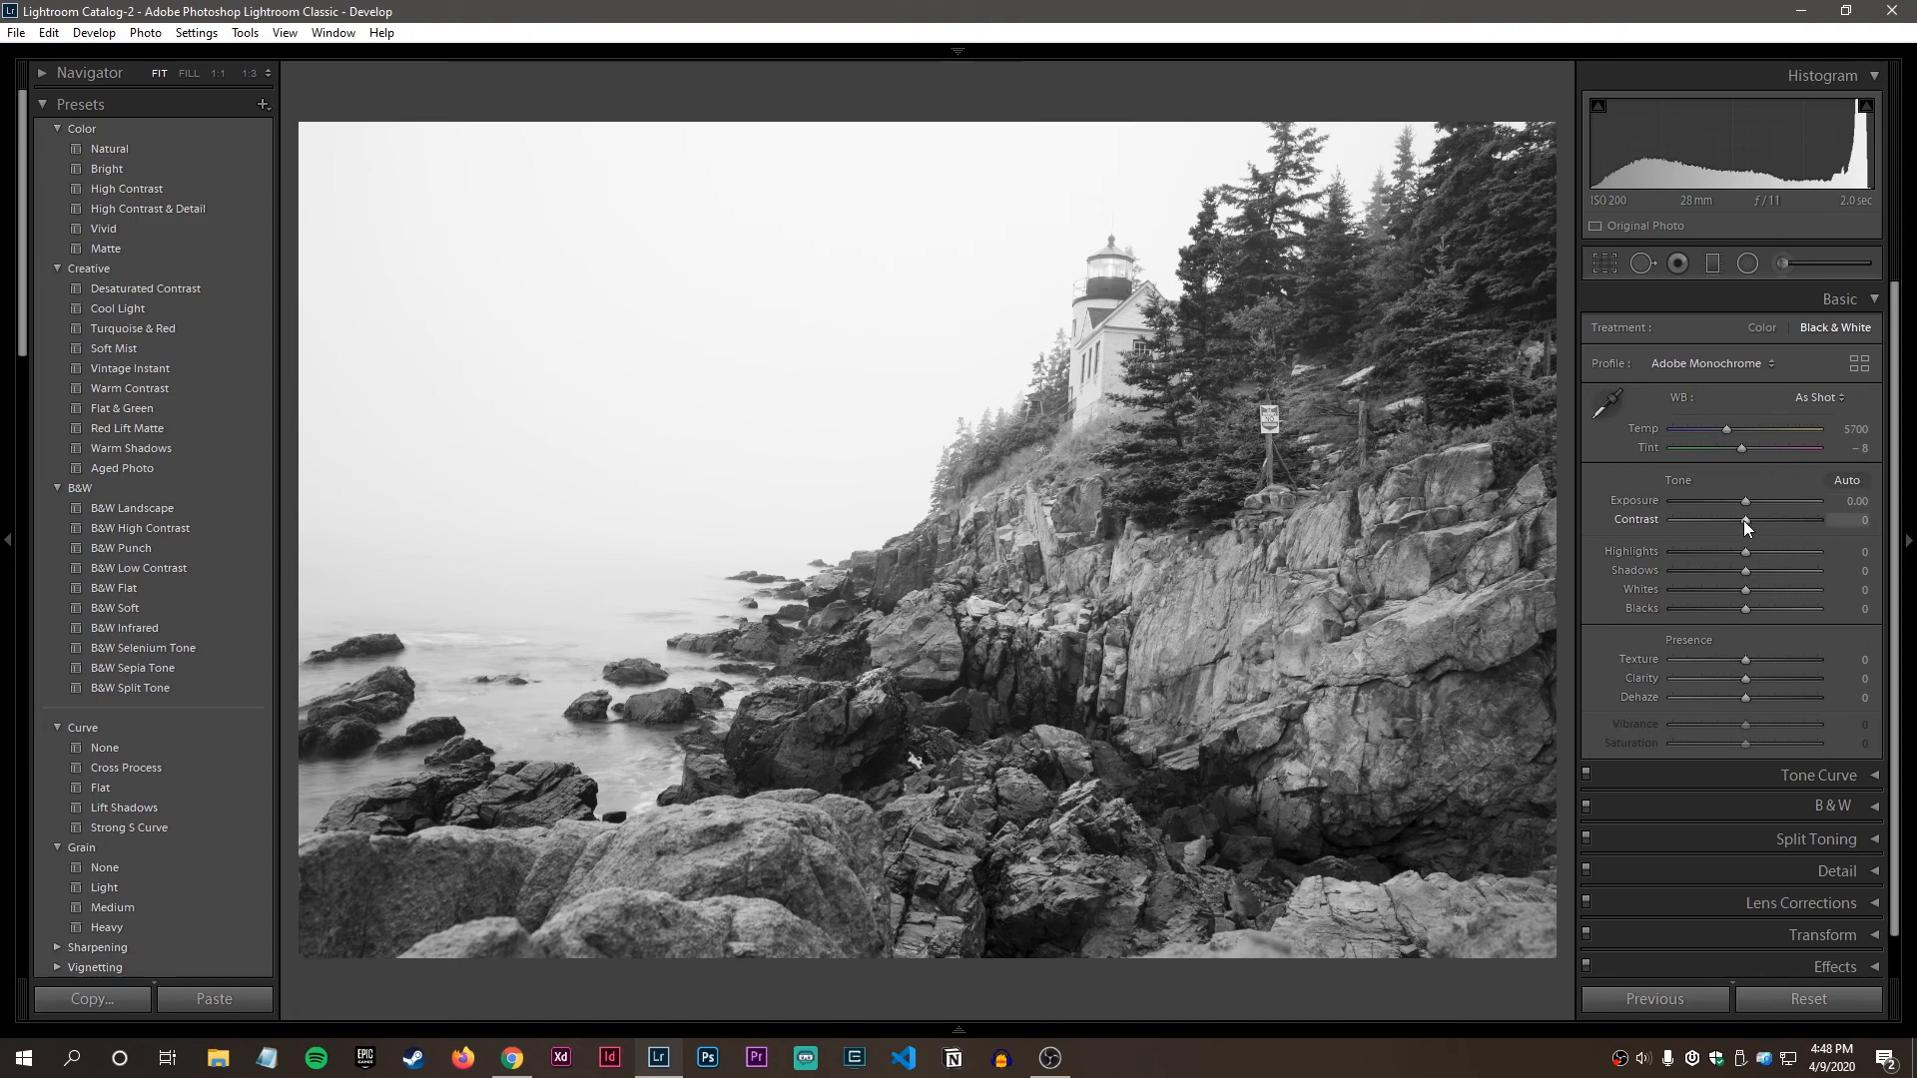
drag(1746, 520, 1793, 517)
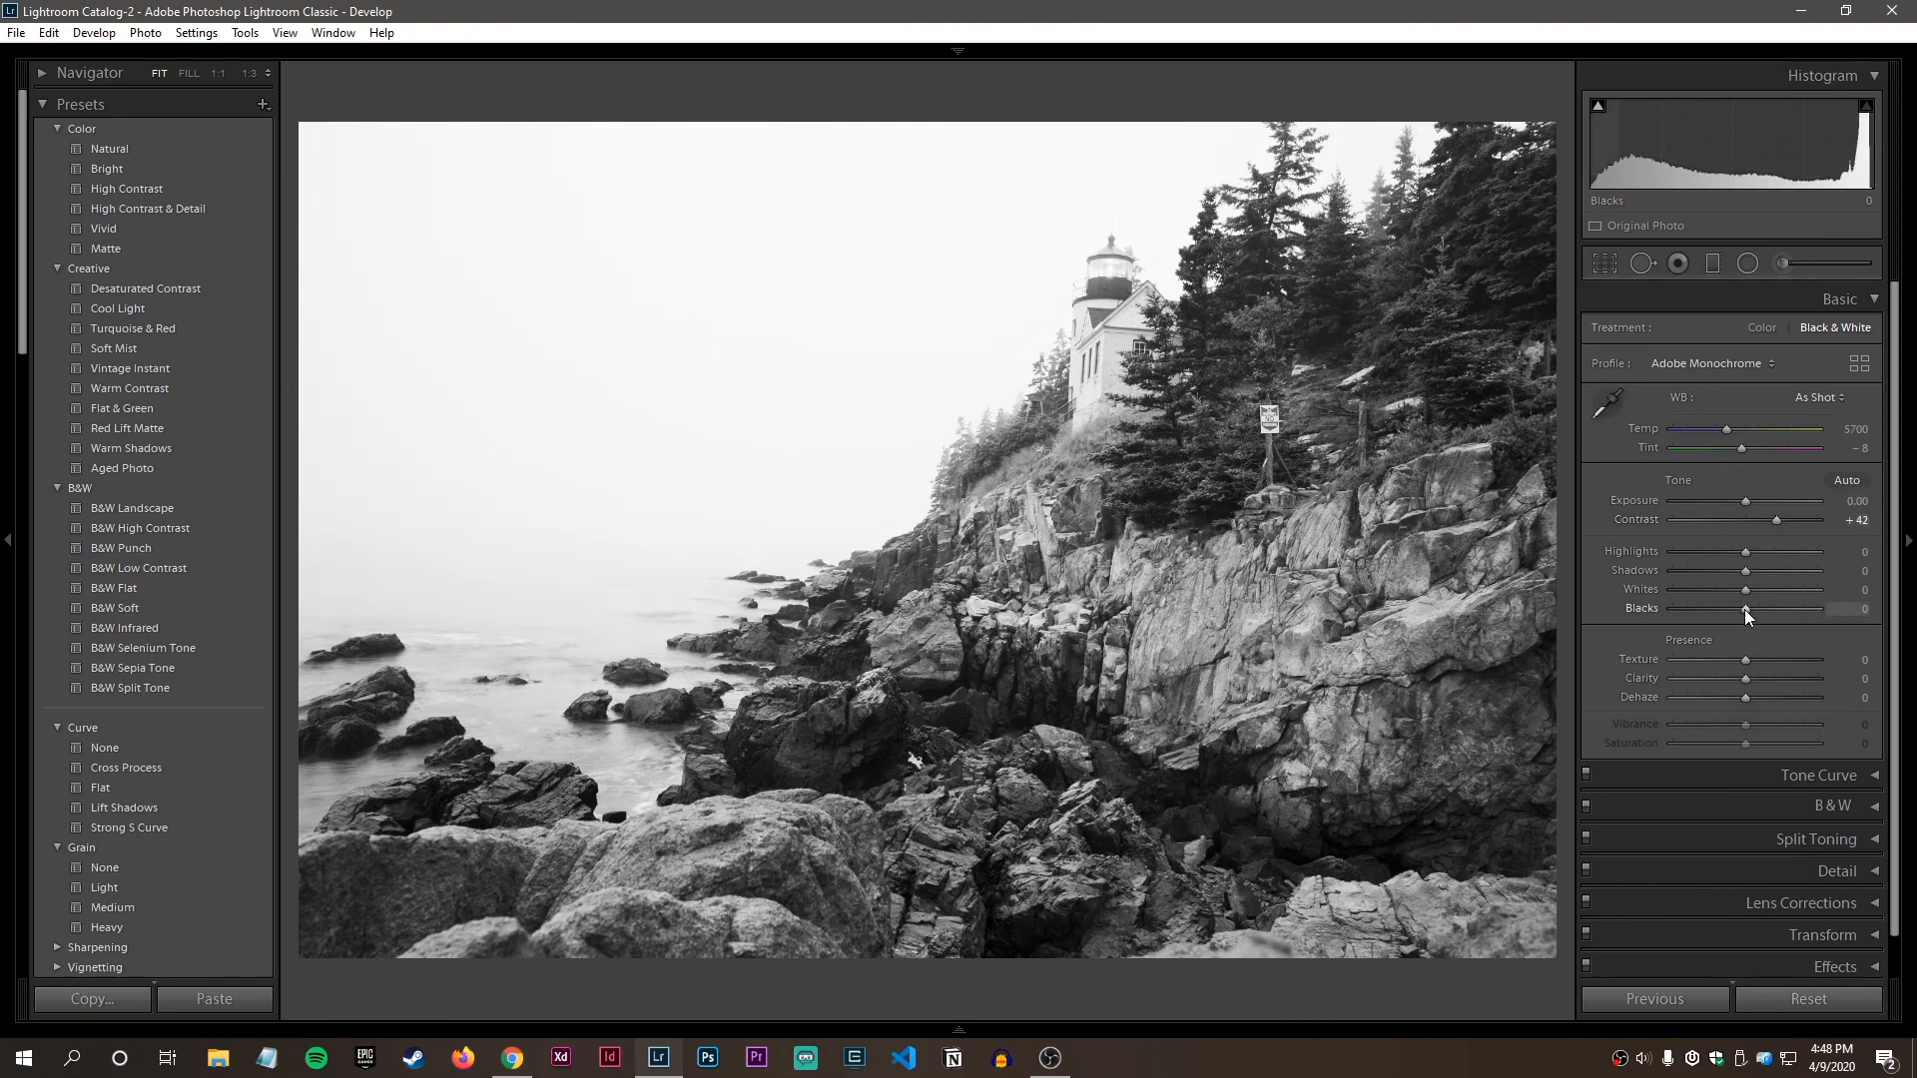
drag(1730, 609, 1711, 554)
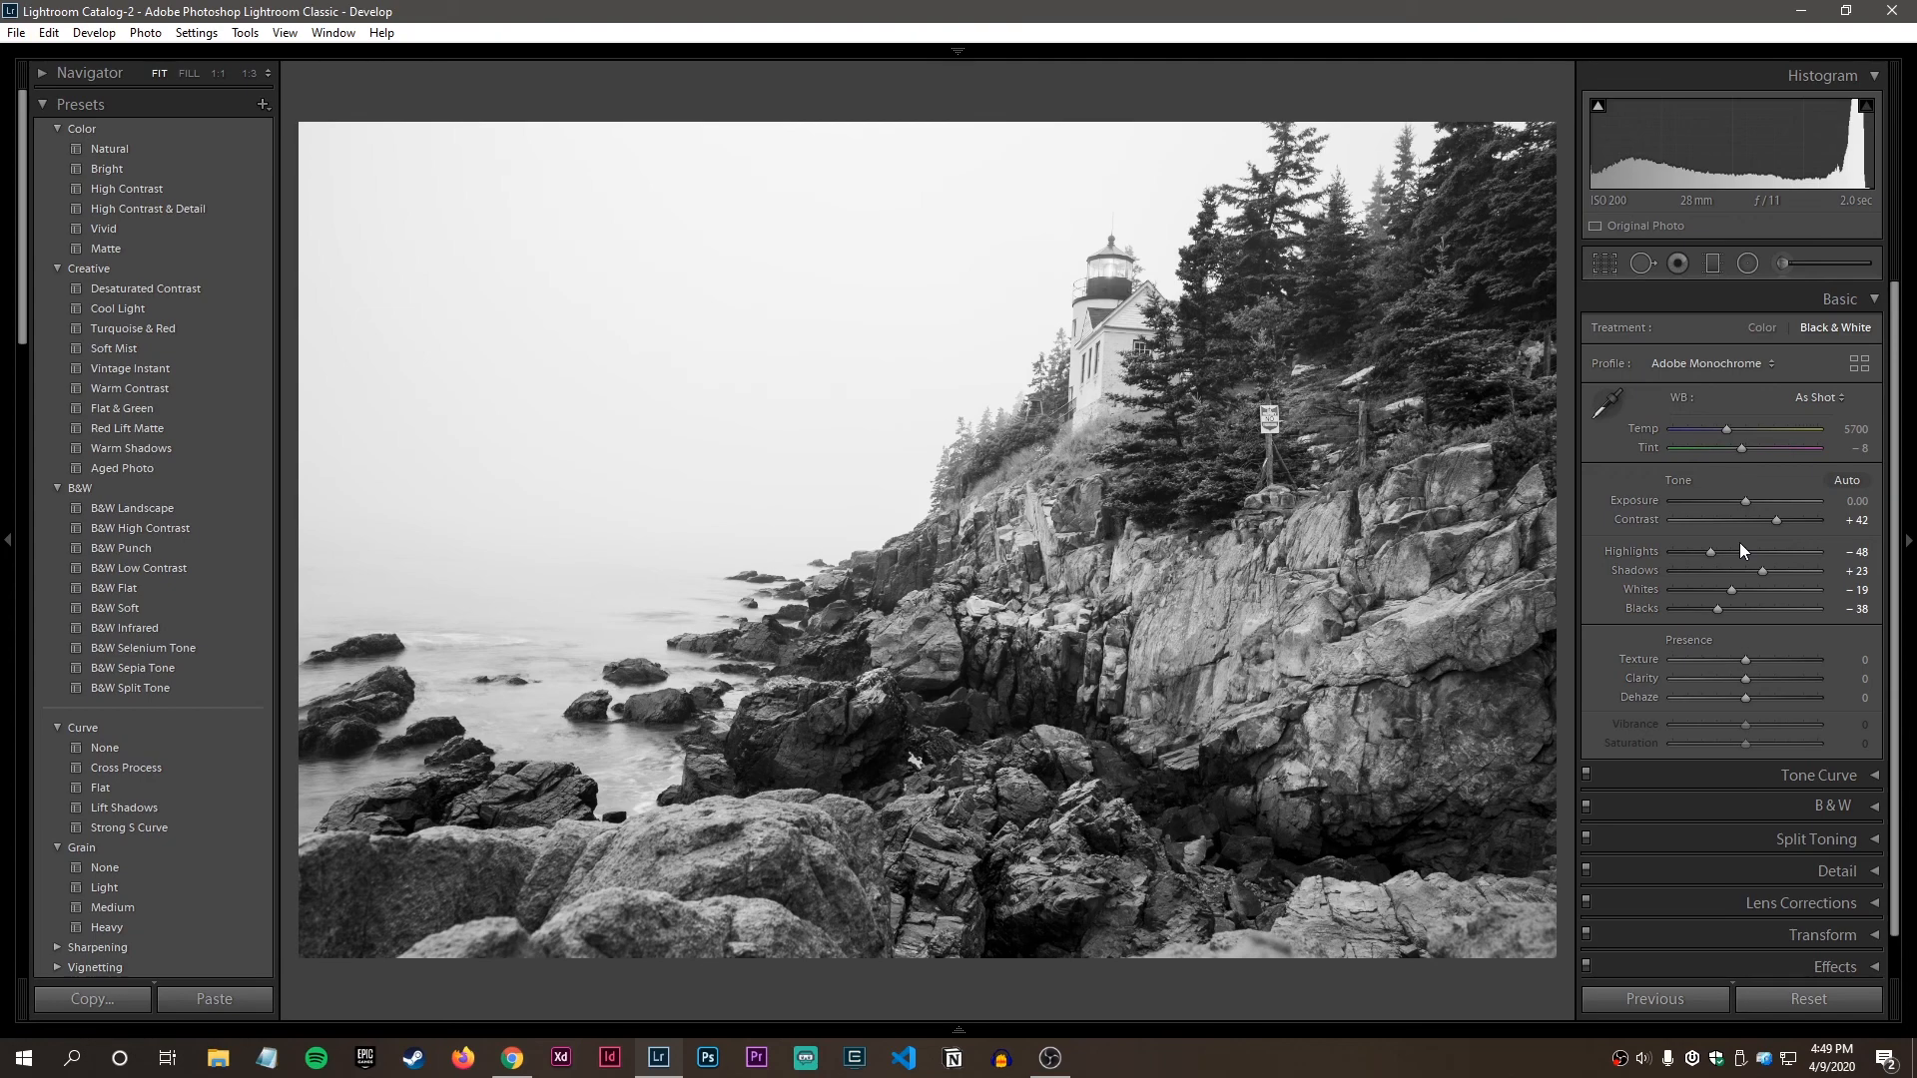
Browse the edited photos to the coastal landscape and compare it with its before view.
key(Right)
key(Right)
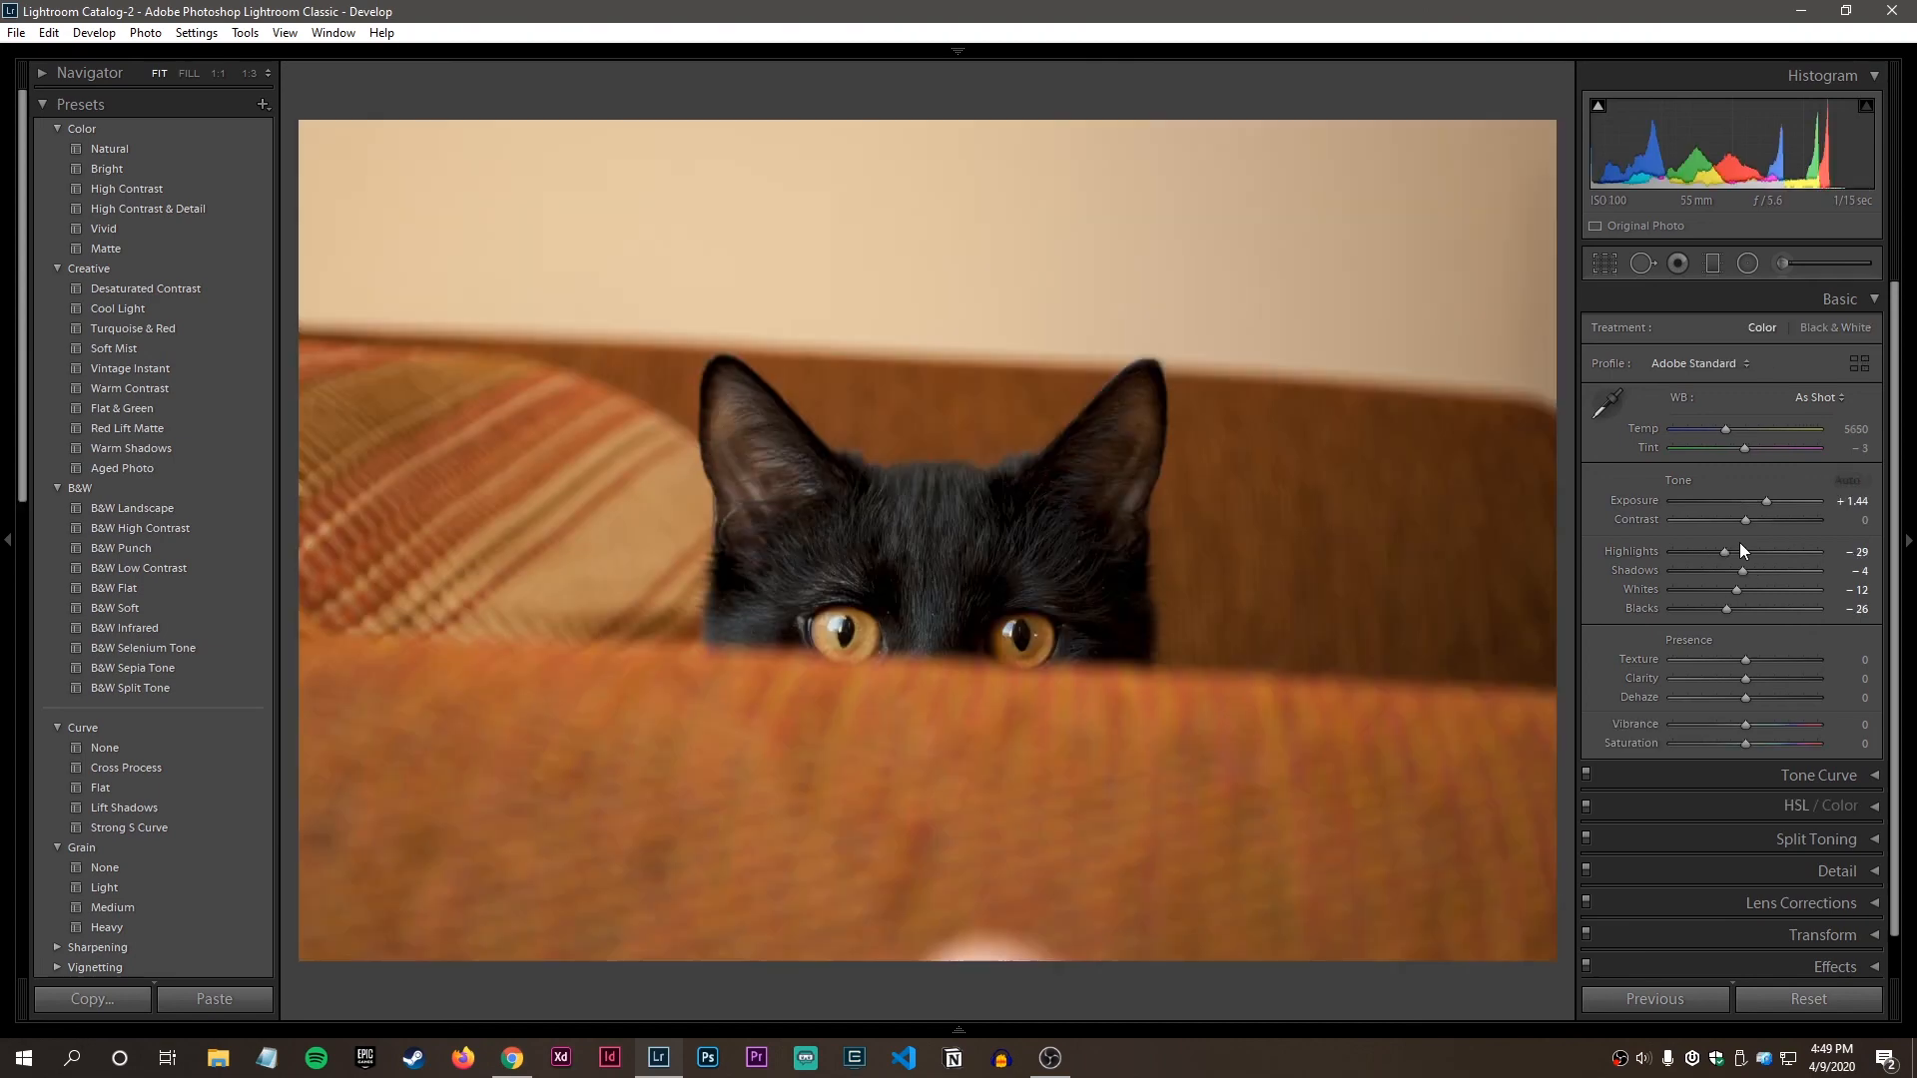
key(Right)
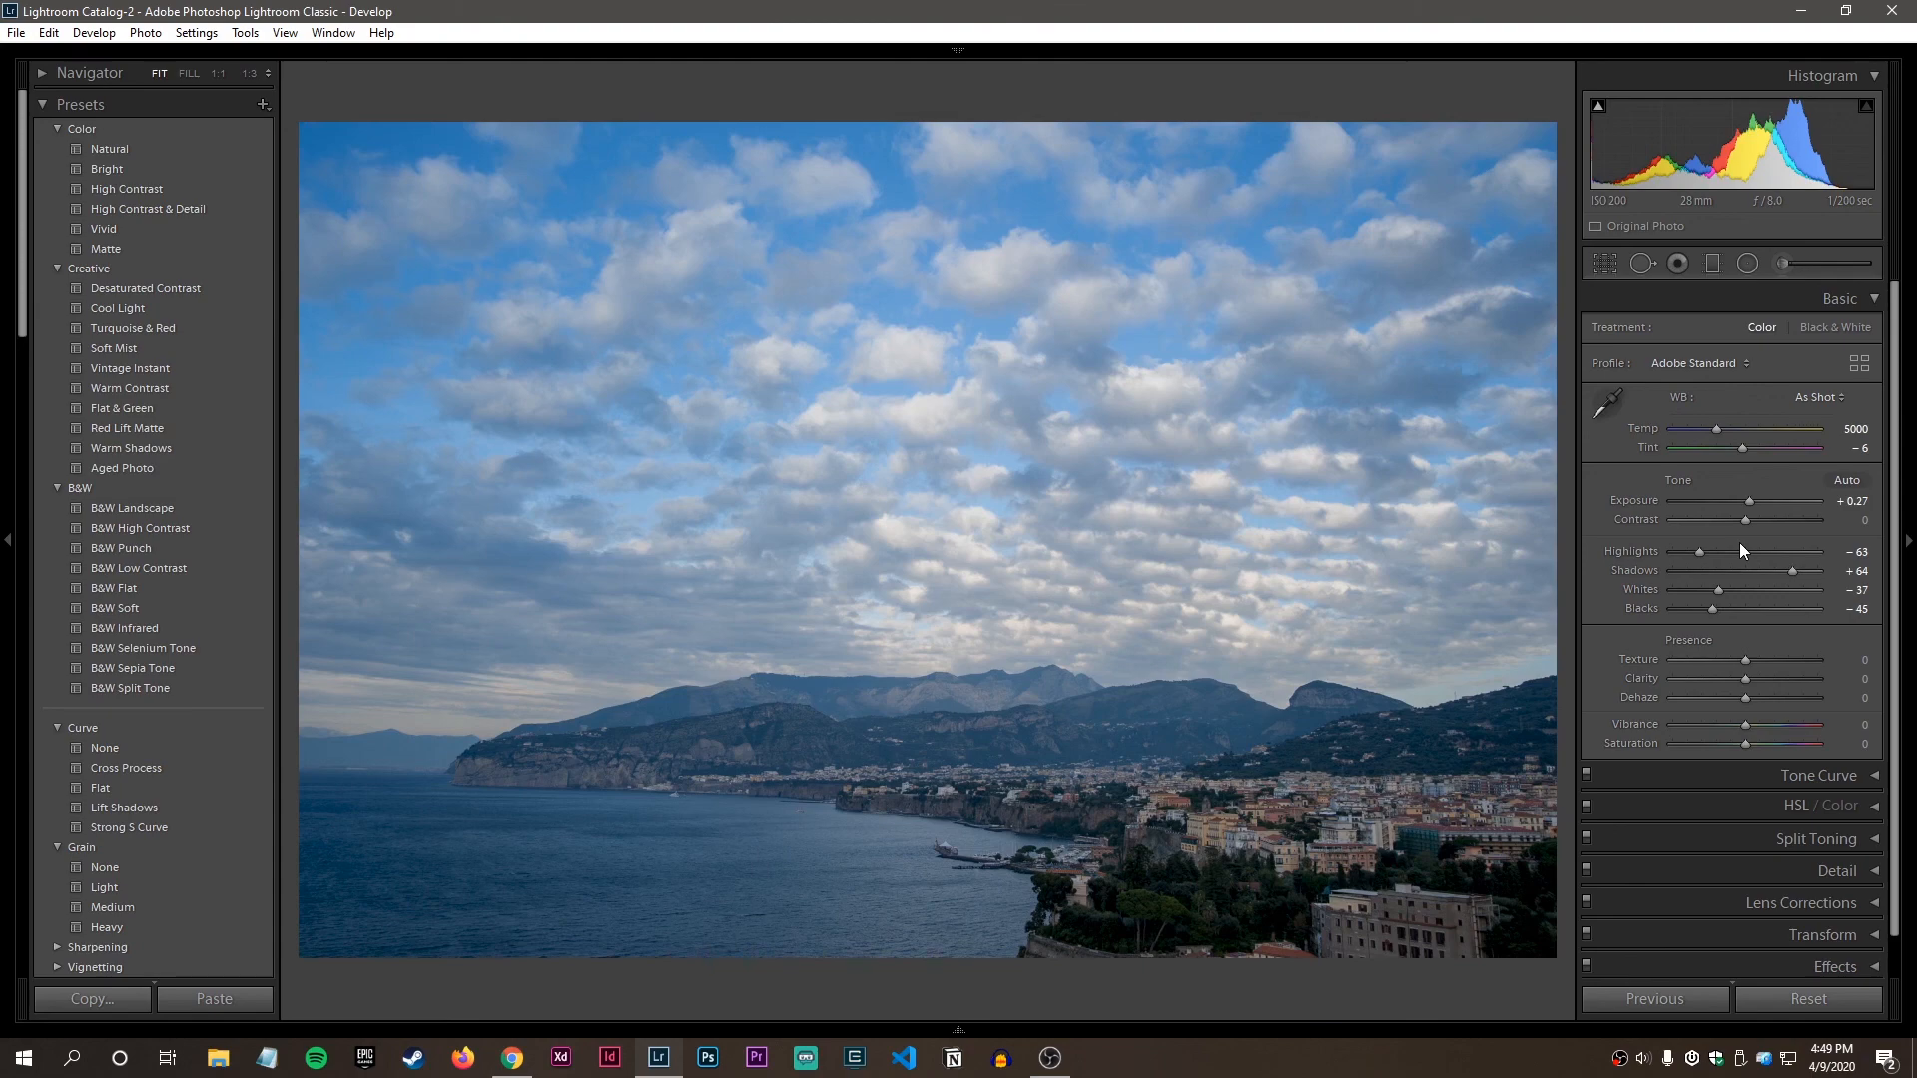
key(Right)
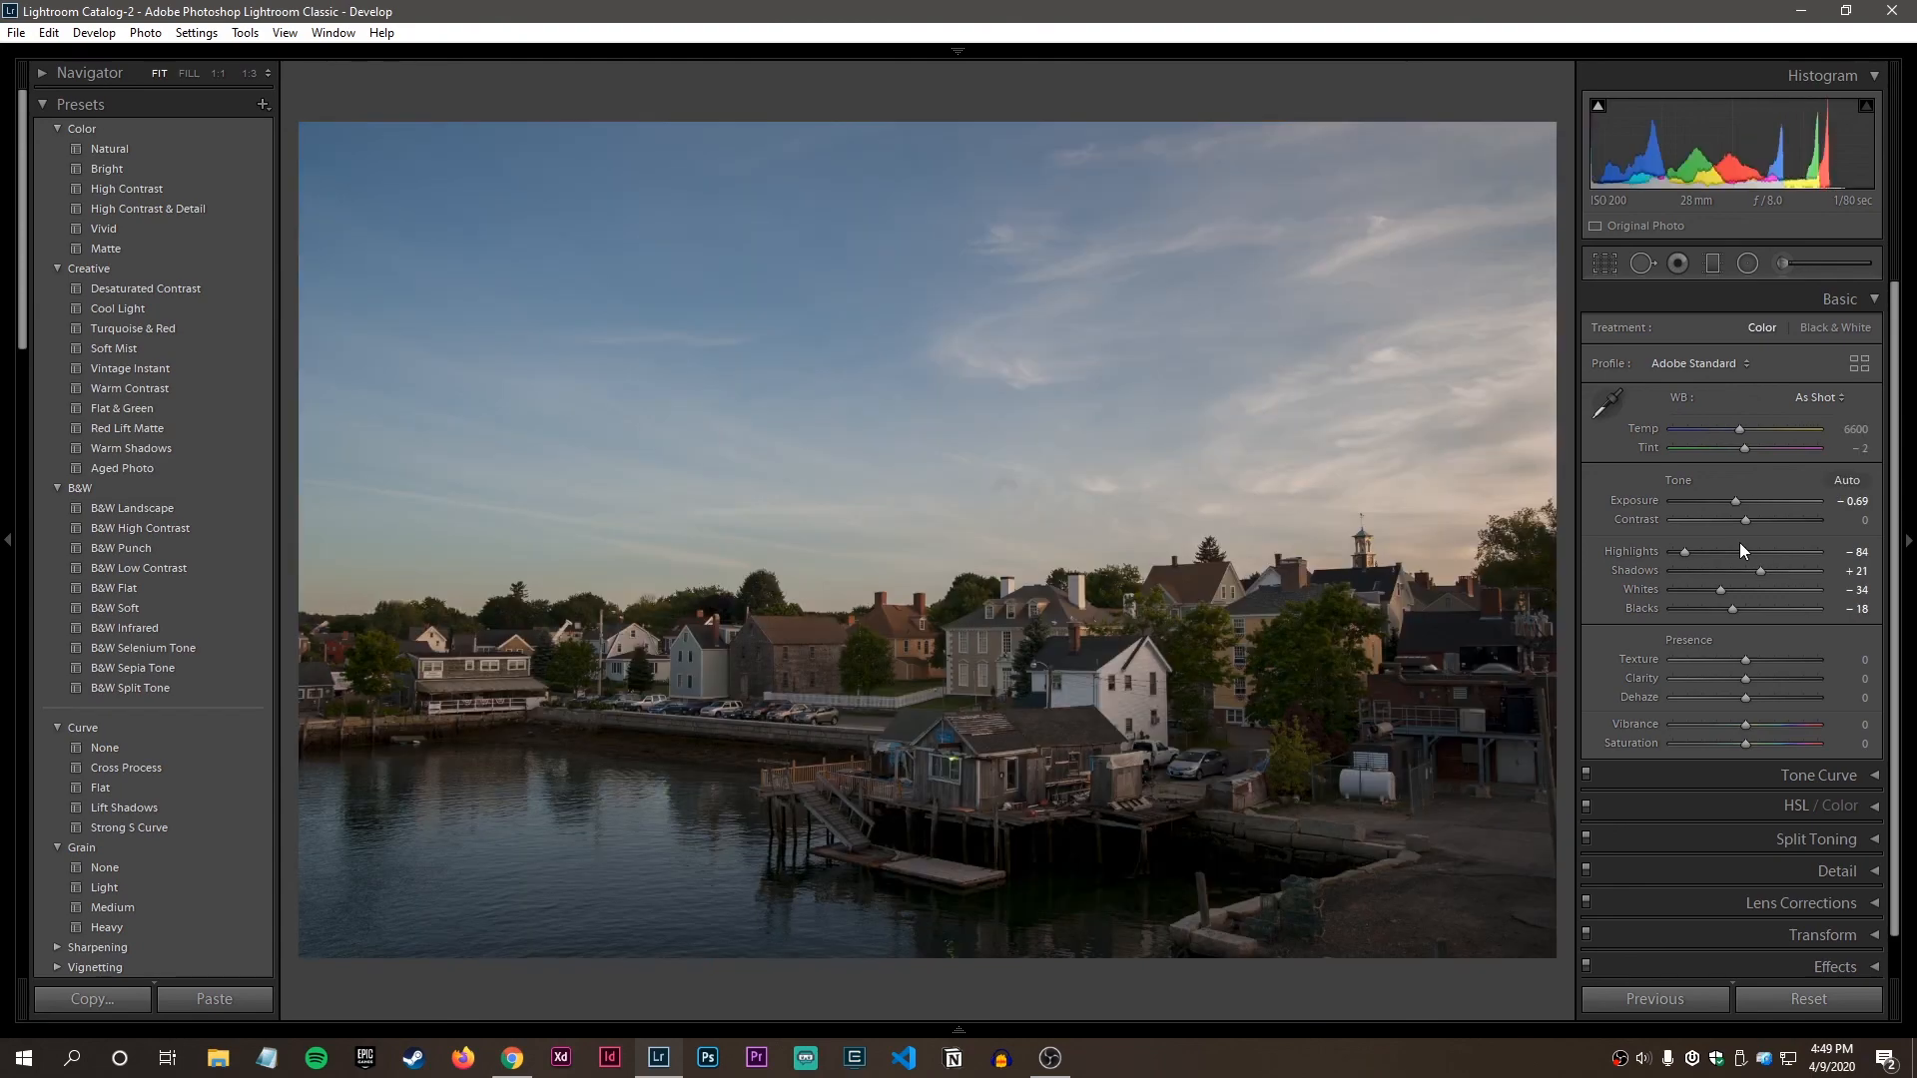
key(Left)
key(Right)
key(Right)
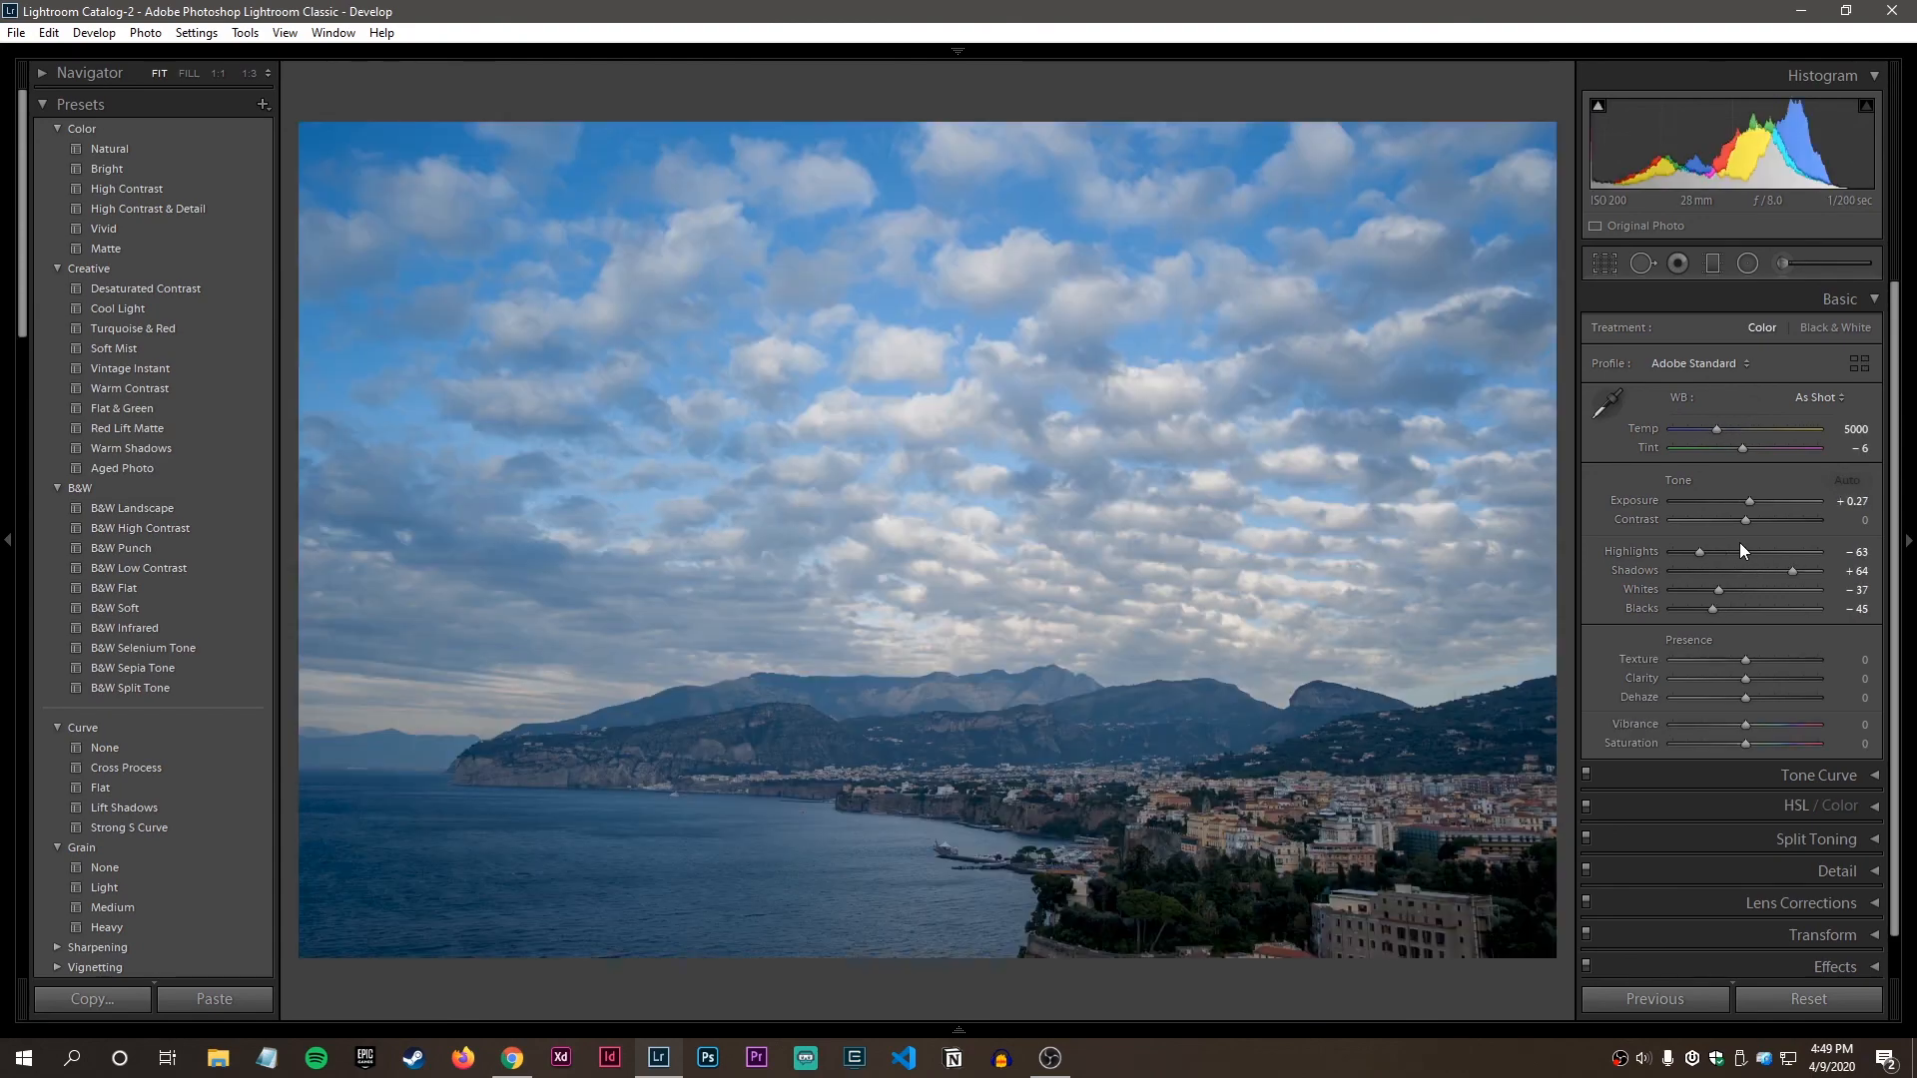
key(backslash)
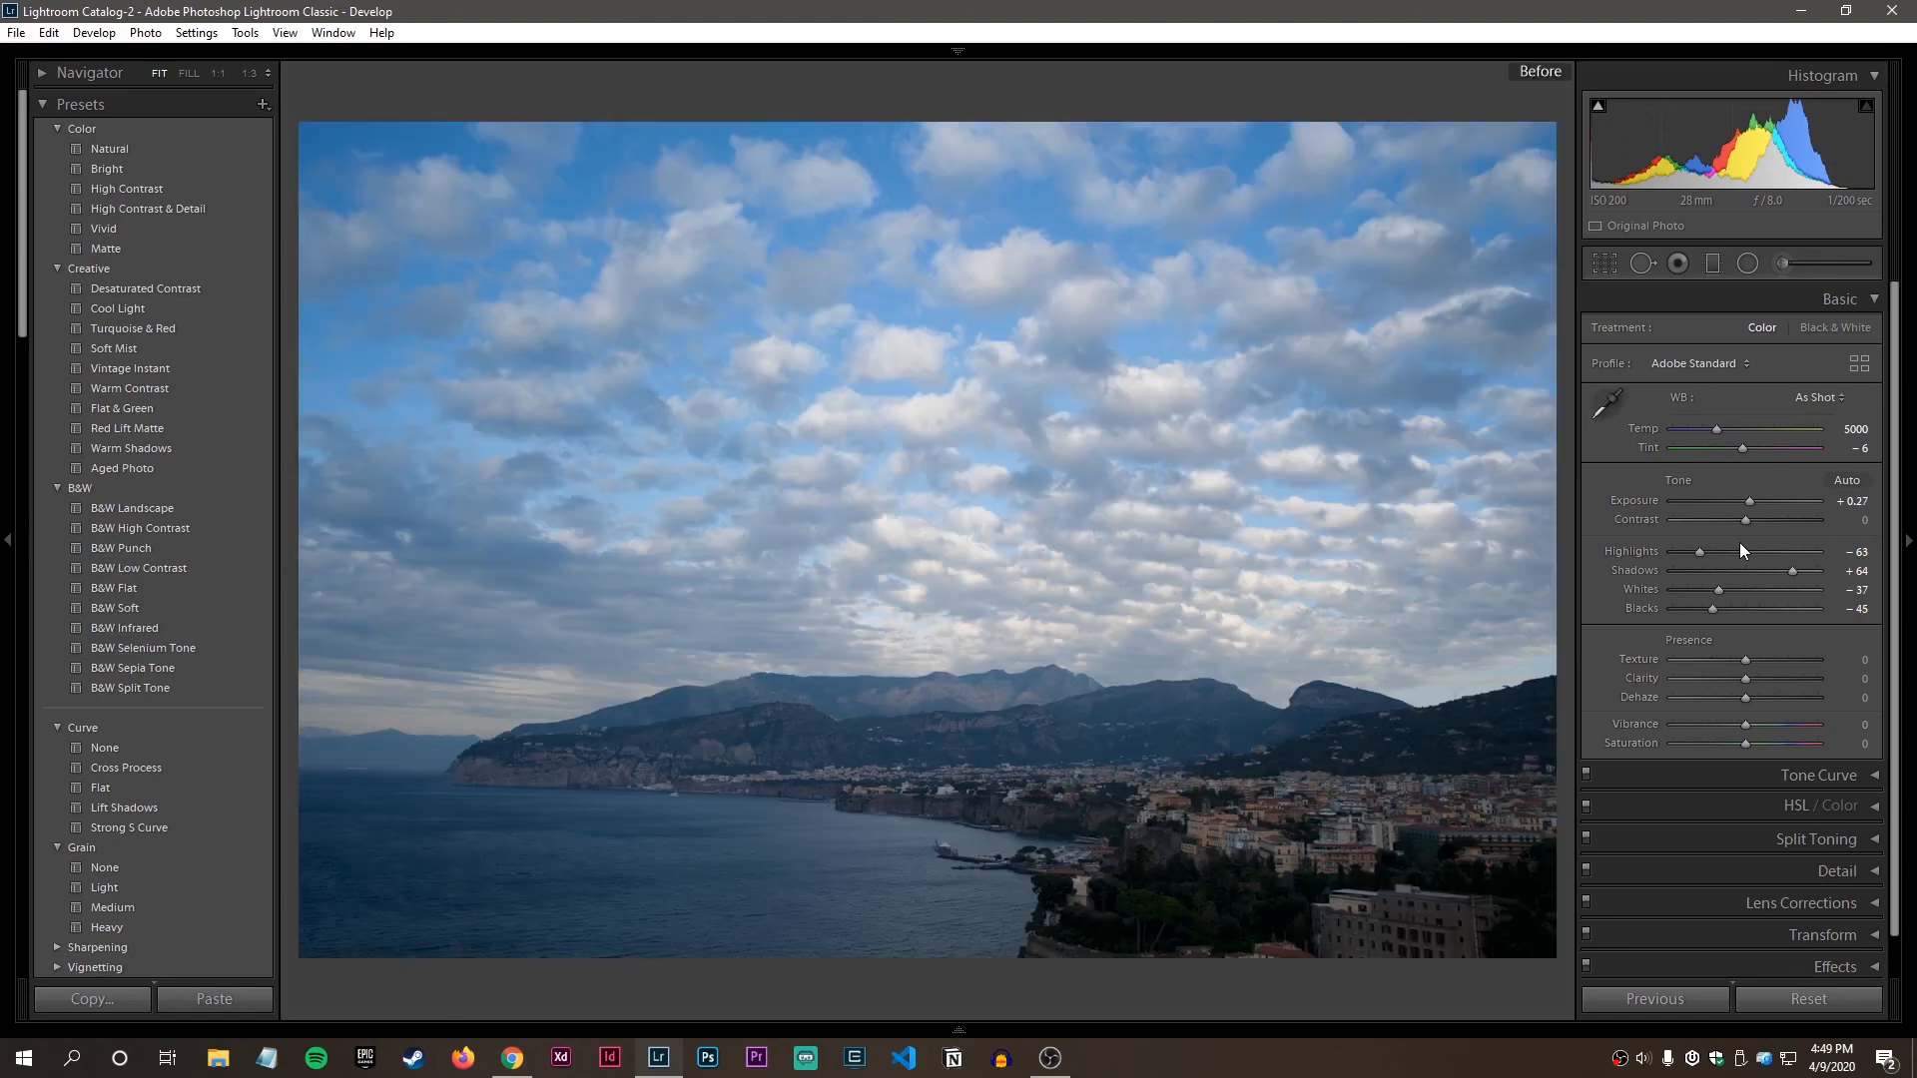
key(backslash)
key(backslash)
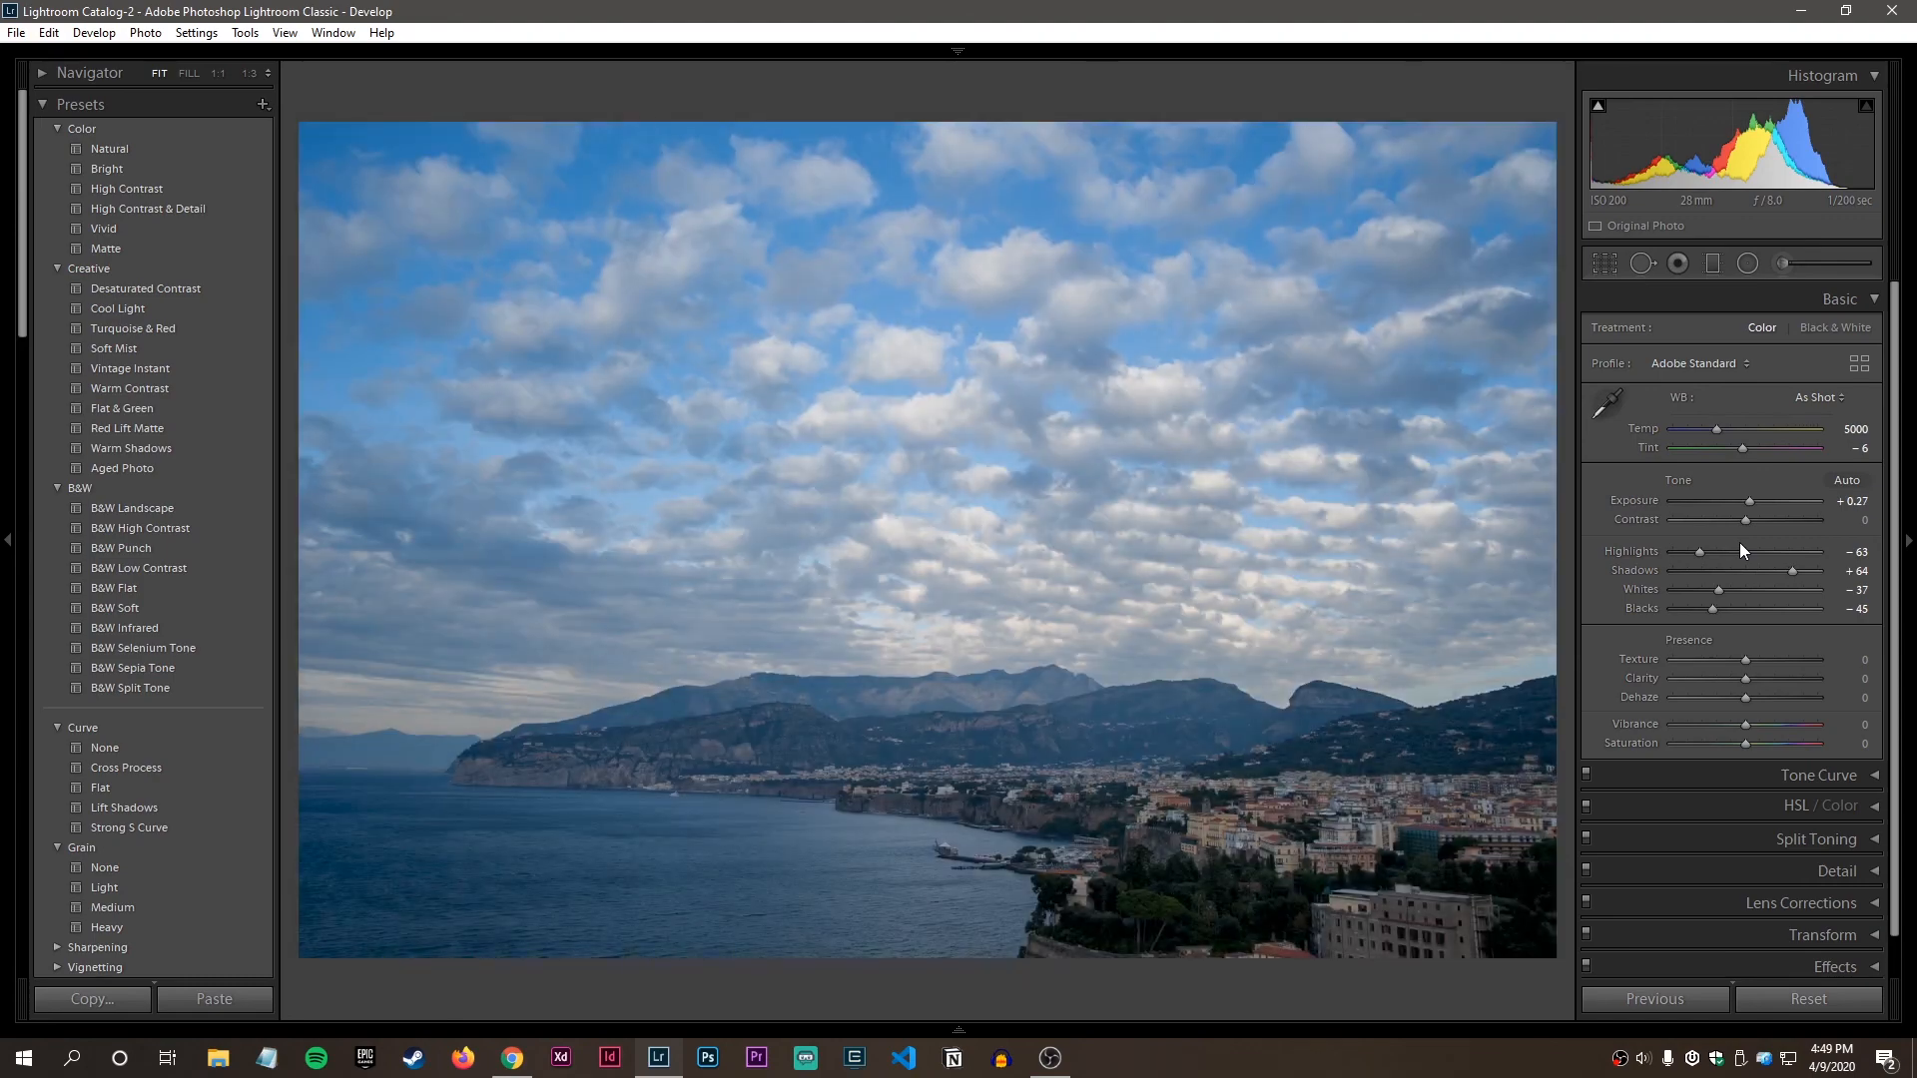
Return to the harbor photo and toggle its before view repeatedly to review the edit.
key(Left)
key(backslash)
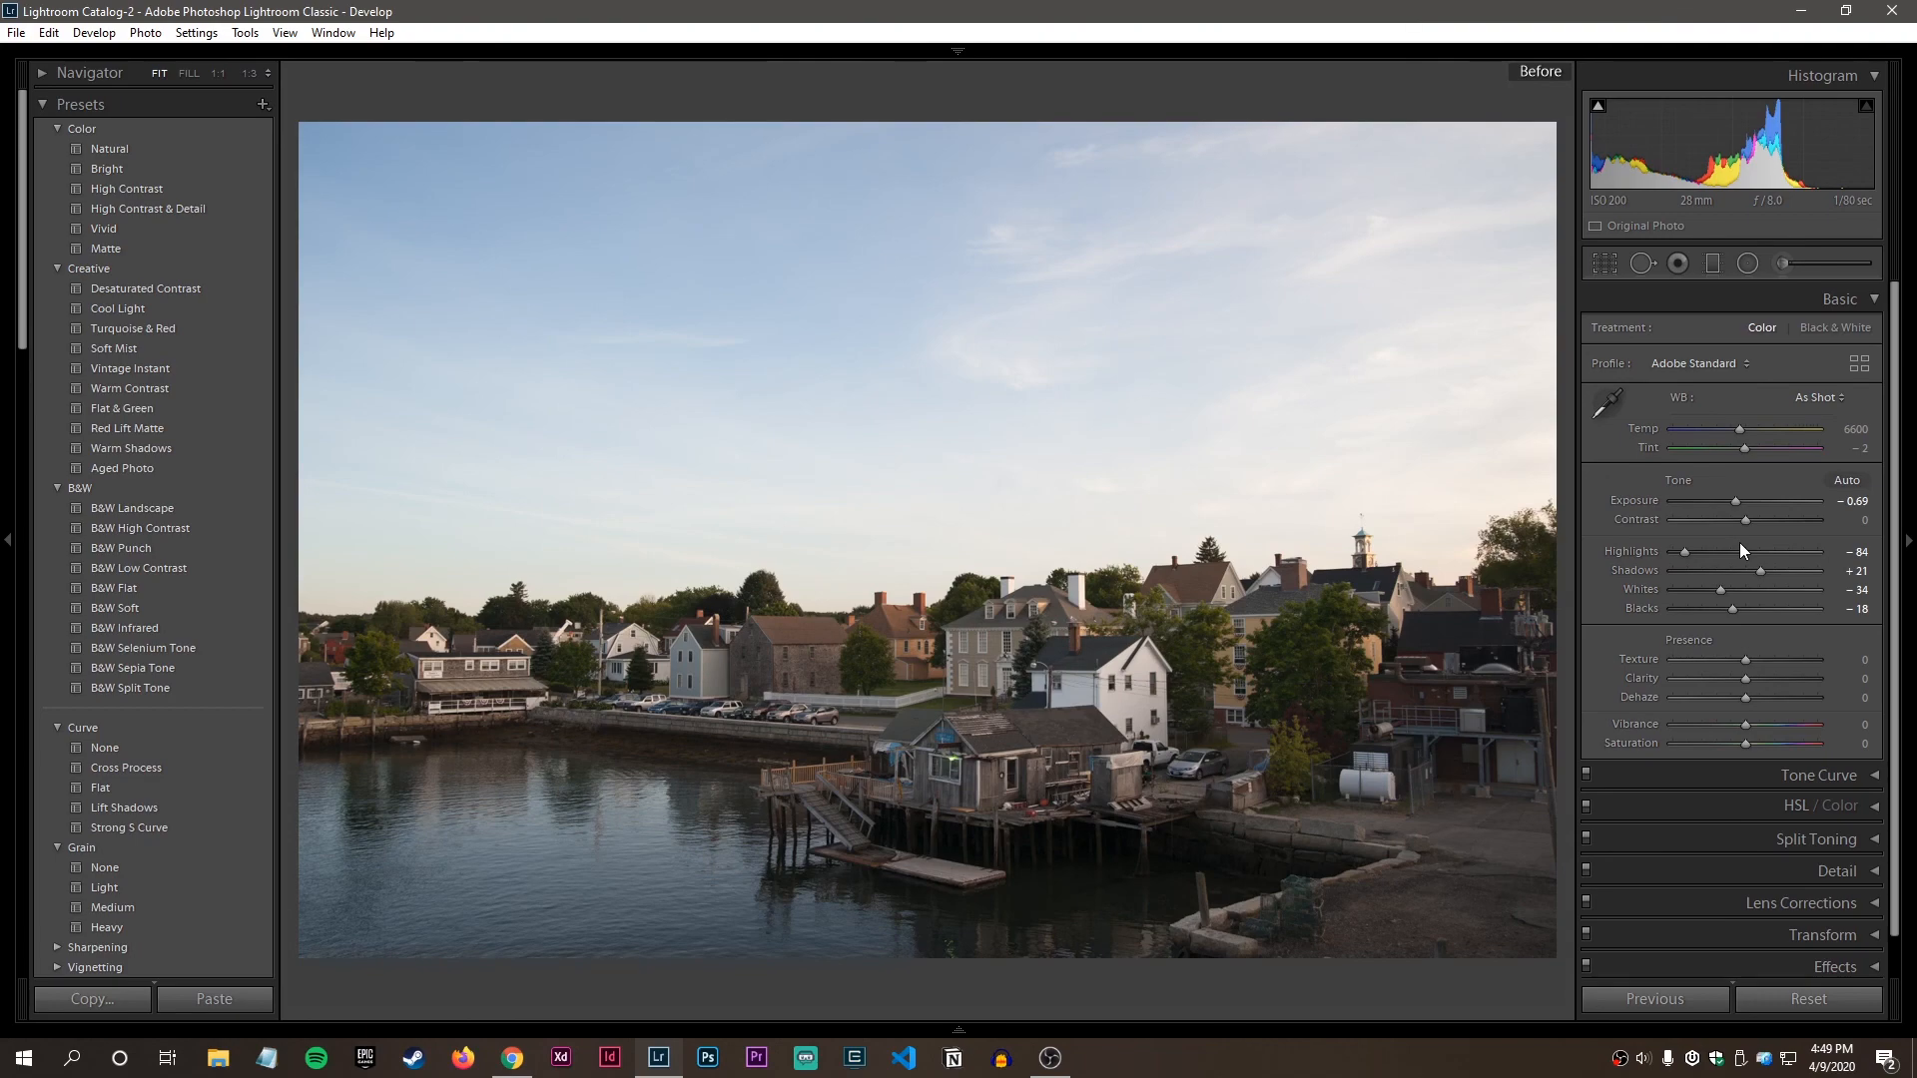
key(backslash)
key(backslash)
key(backslash)
key(backslash)
key(backslash)
key(backslash)
key(backslash)
Return to the cat photo and compare it once more with its before view.
key(Left)
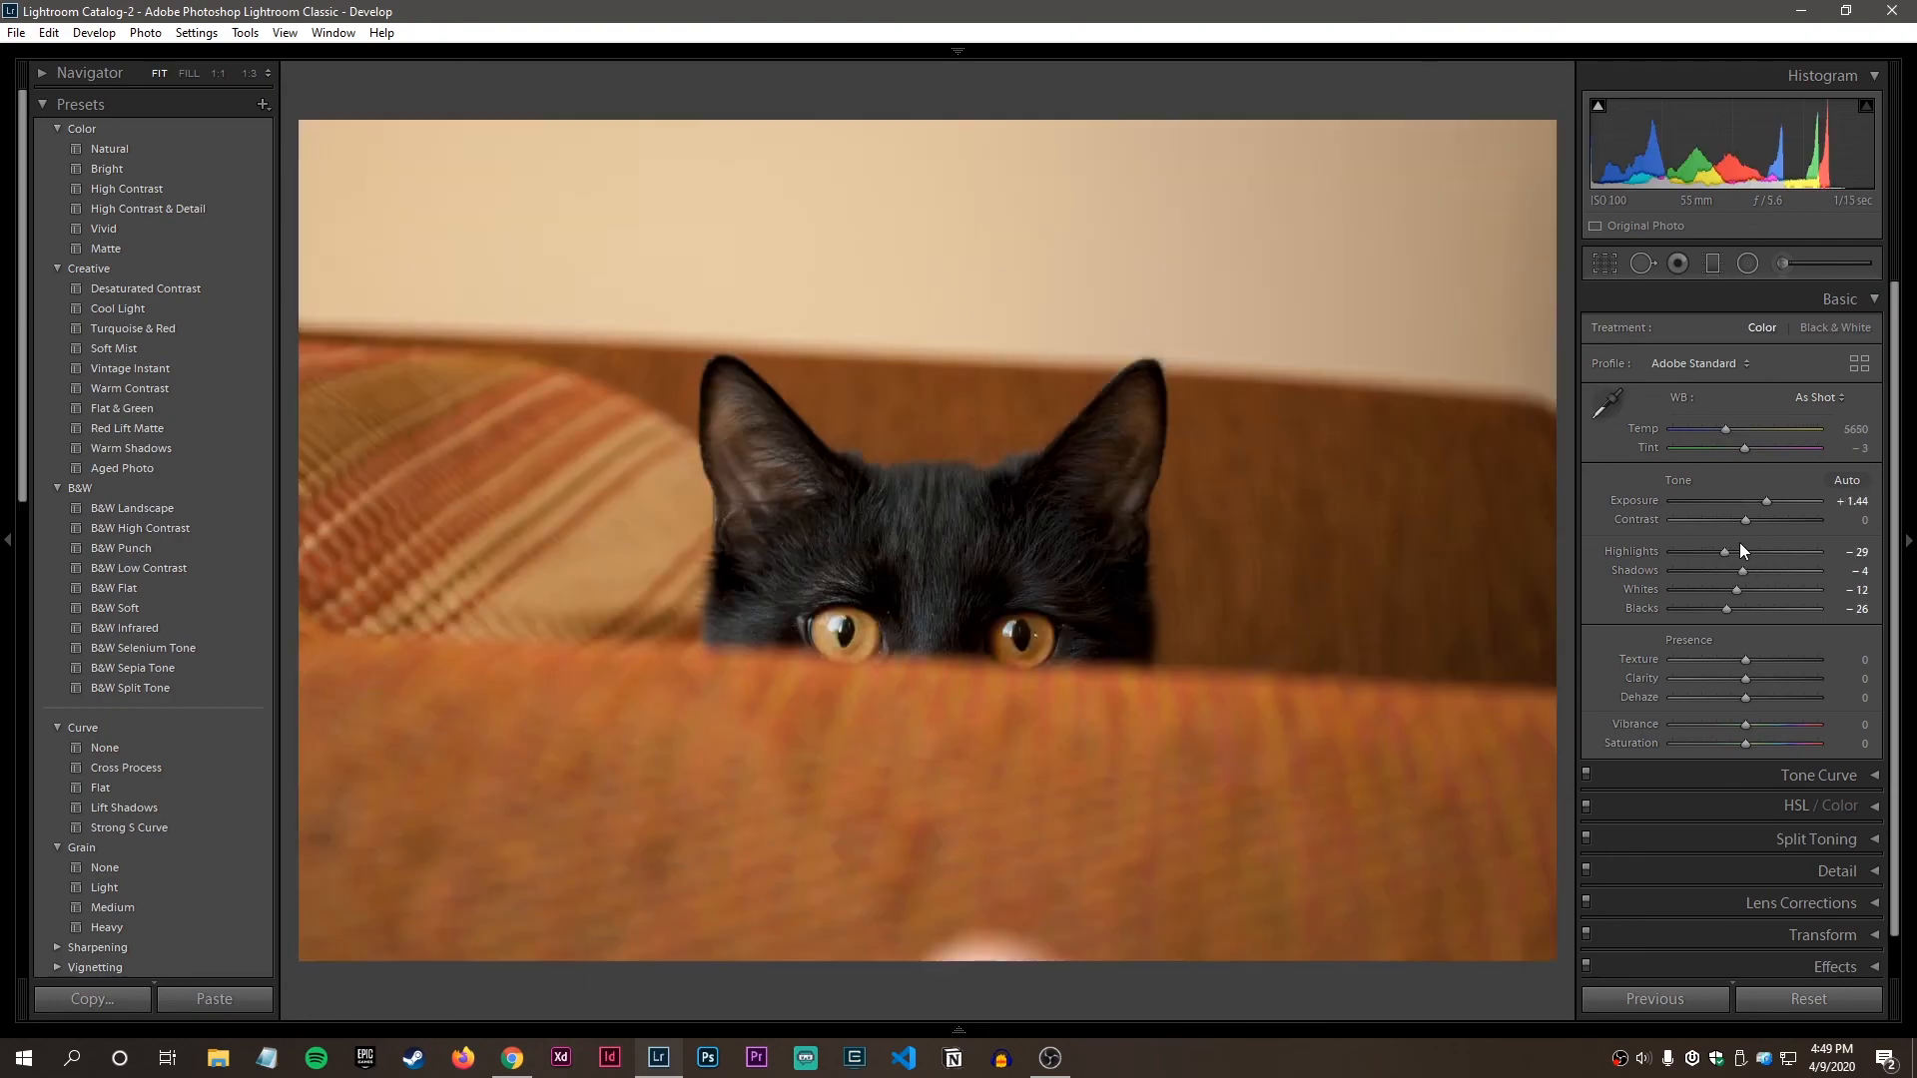
key(backslash)
key(backslash)
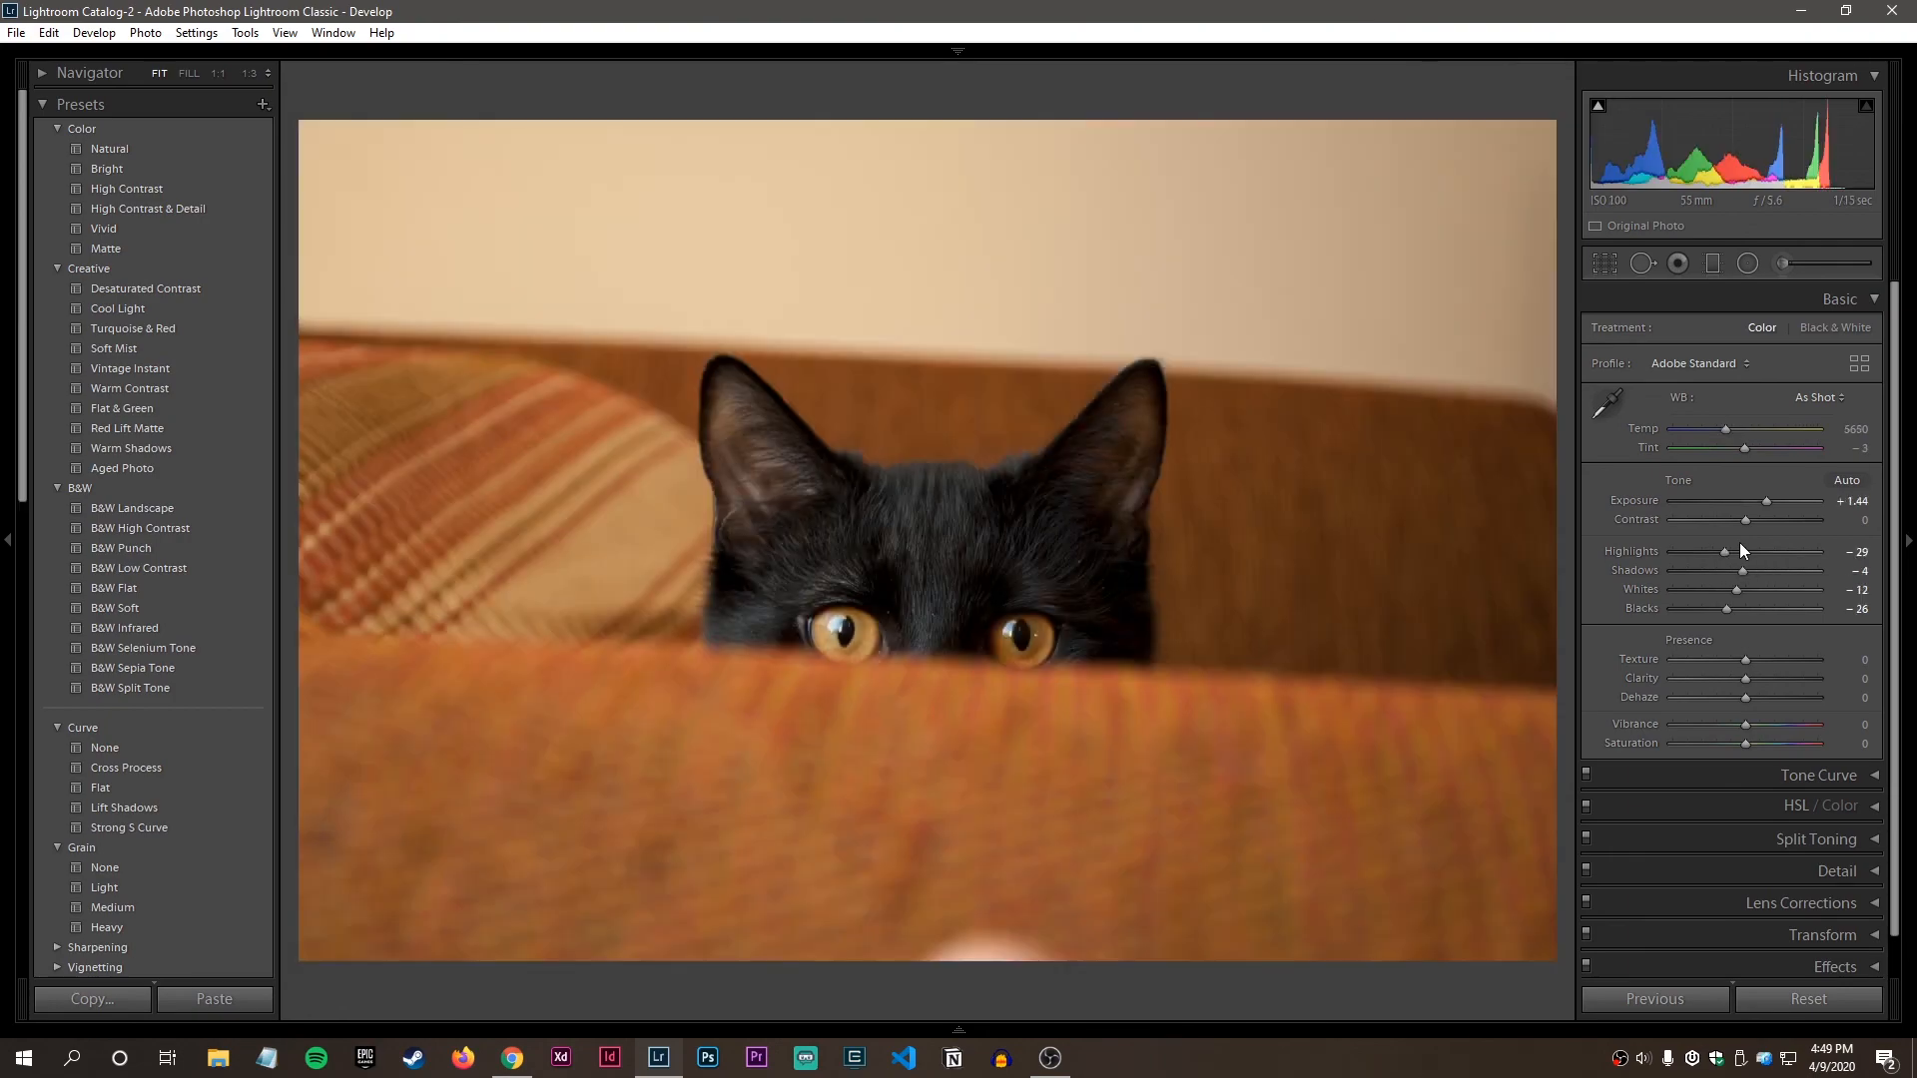